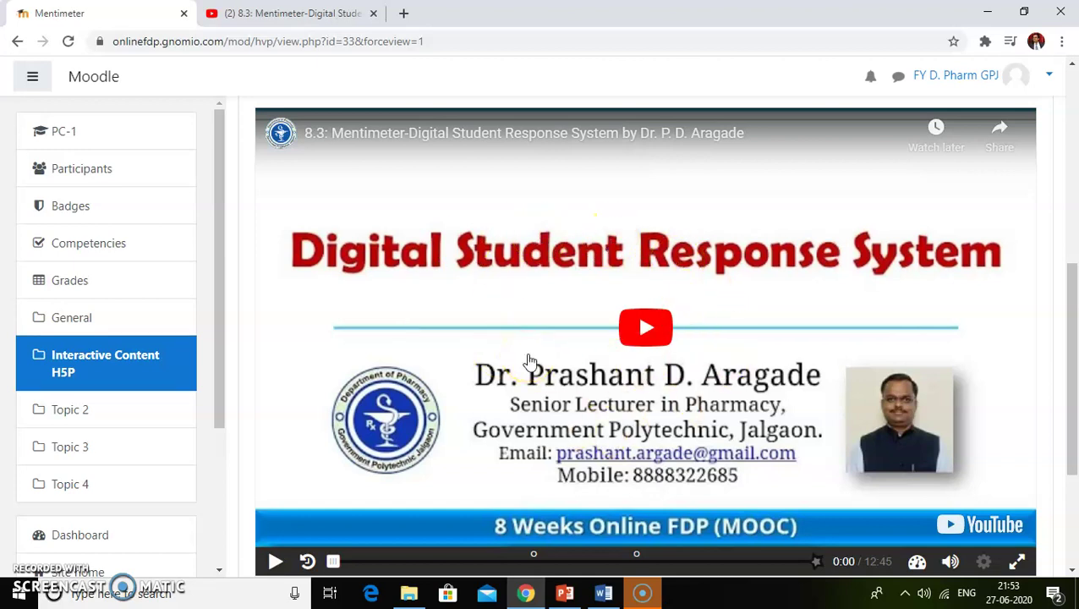
# Step: Seek the interactive video to about 5:18, just before its first question marker, and let it play to the question
pyautogui.scroll(-1, 529, 361)
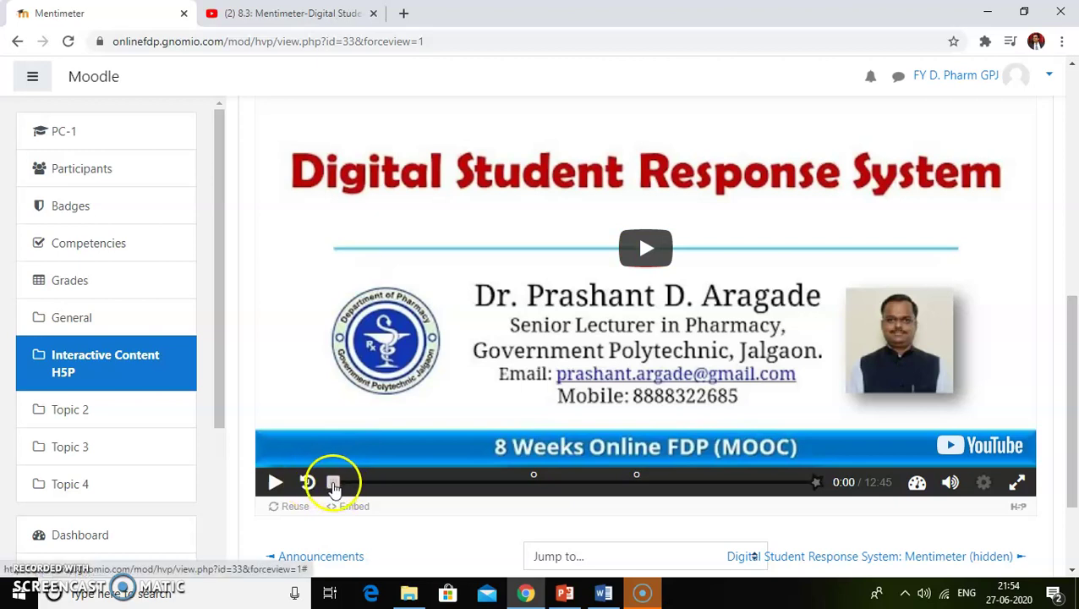
pyautogui.moveTo(334, 489); pyautogui.dragTo(530, 500)
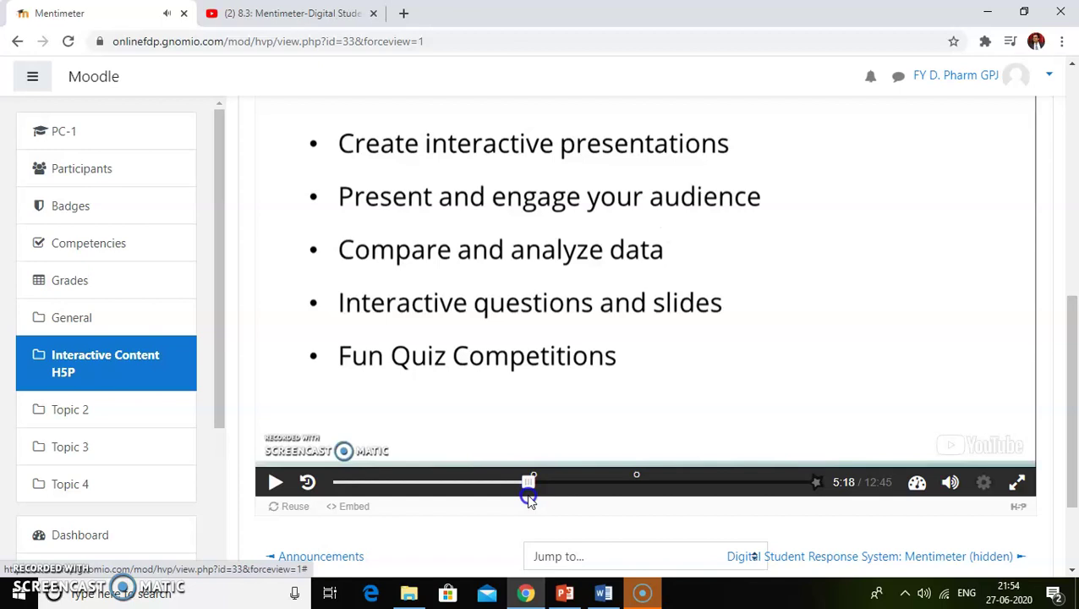
pyautogui.moveTo(528, 501); pyautogui.dragTo(528, 500)
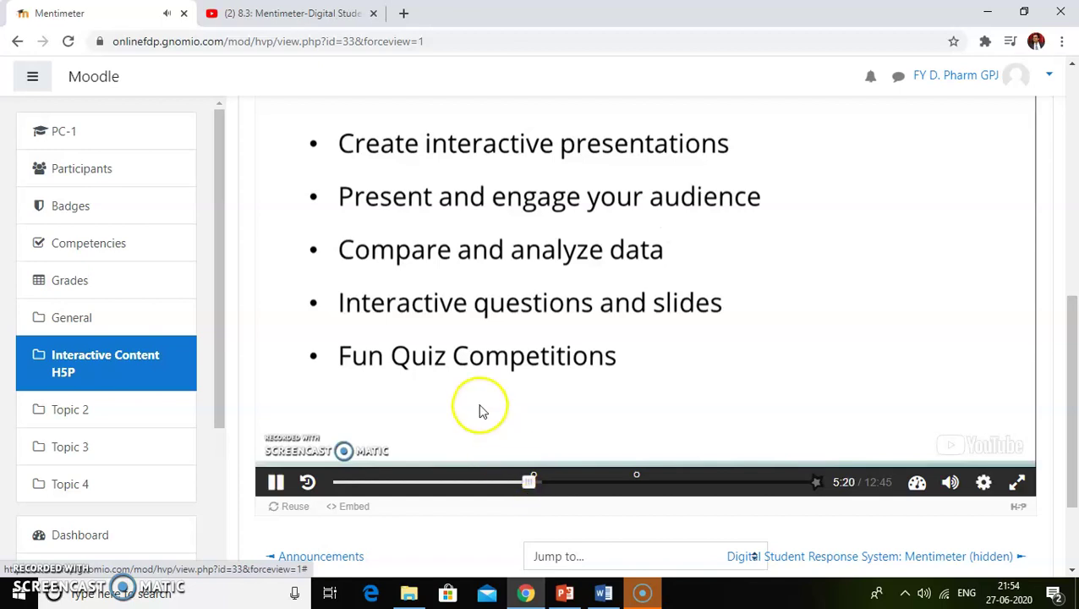
pyautogui.scroll(1, 409, 364)
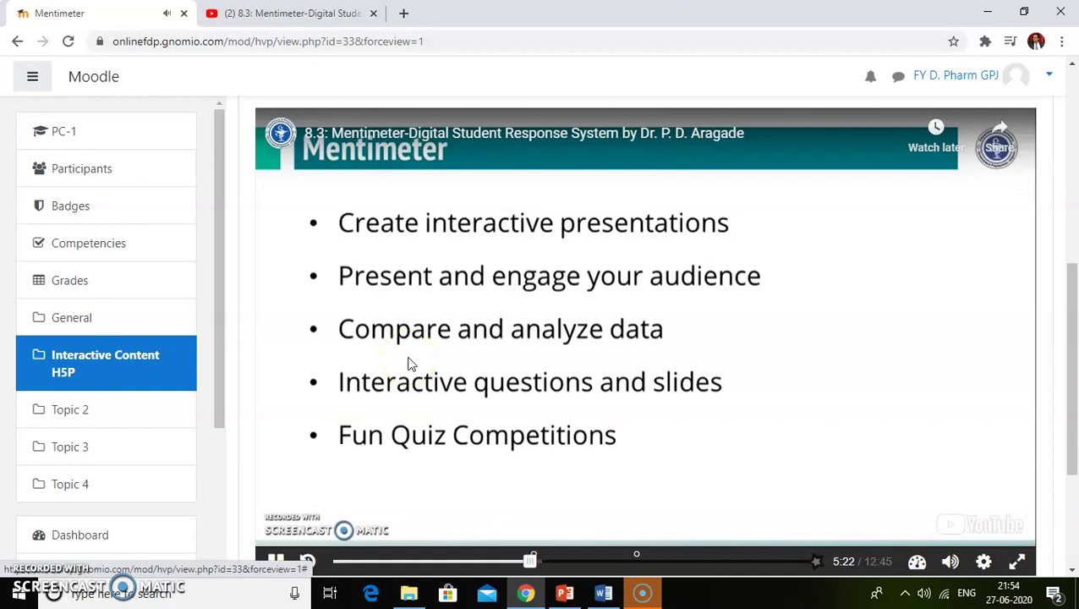
pyautogui.scroll(-1, 409, 364)
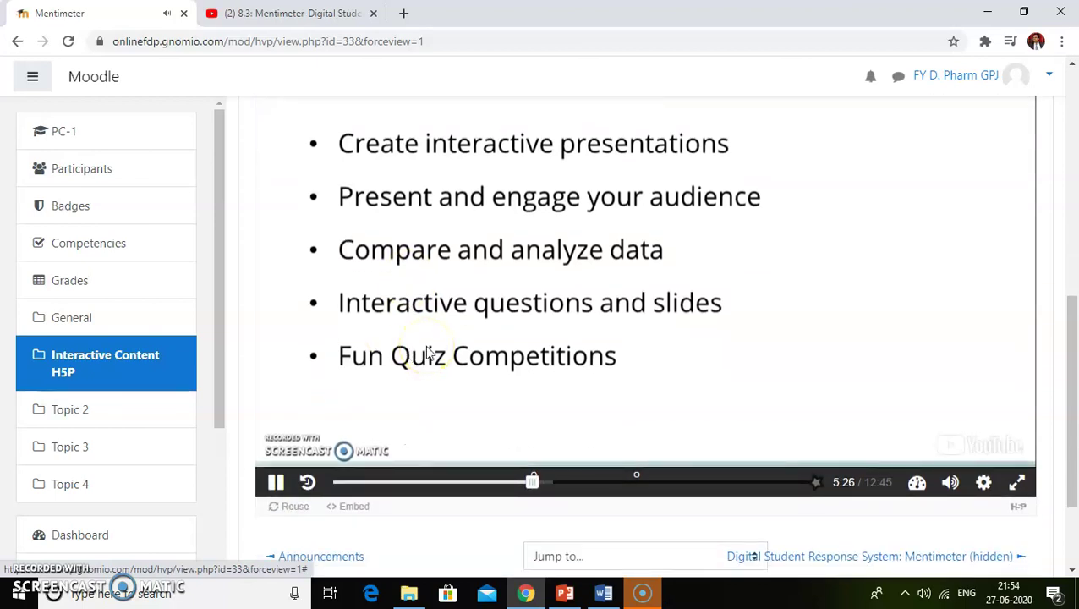
pyautogui.scroll(1, 427, 351)
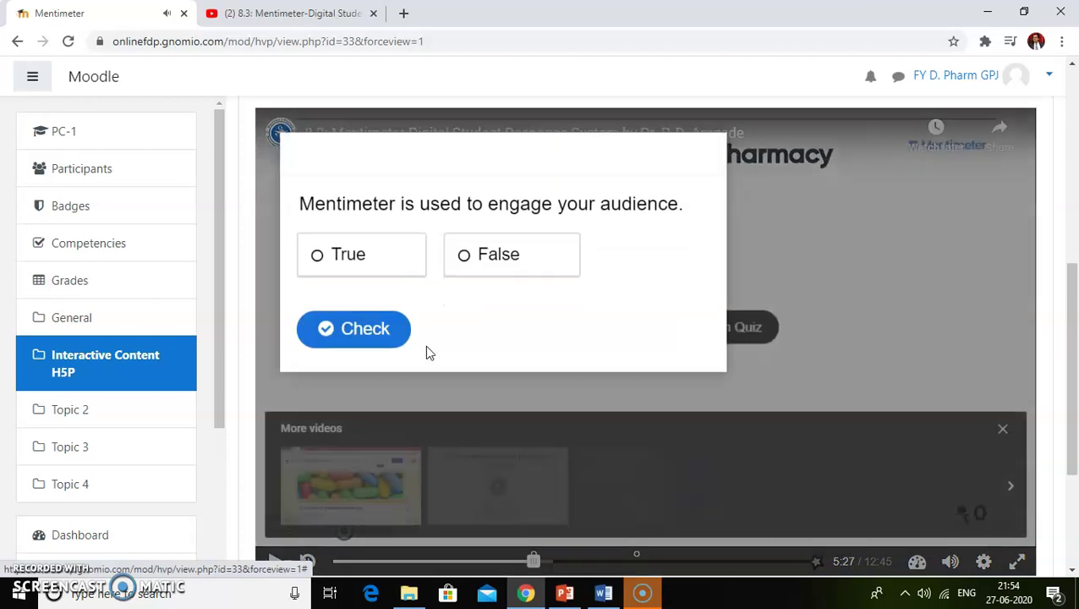
# Step: Submit False as the answer to the question about engaging your audience, and reset the question for a retry
pyautogui.click(441, 265)
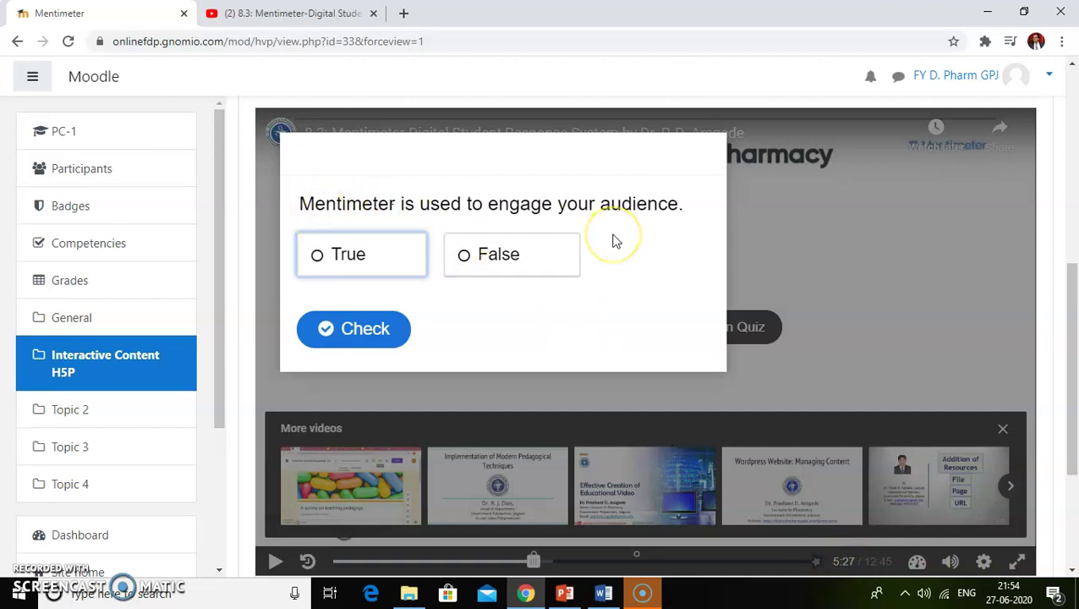
pyautogui.click(491, 259)
pyautogui.click(366, 330)
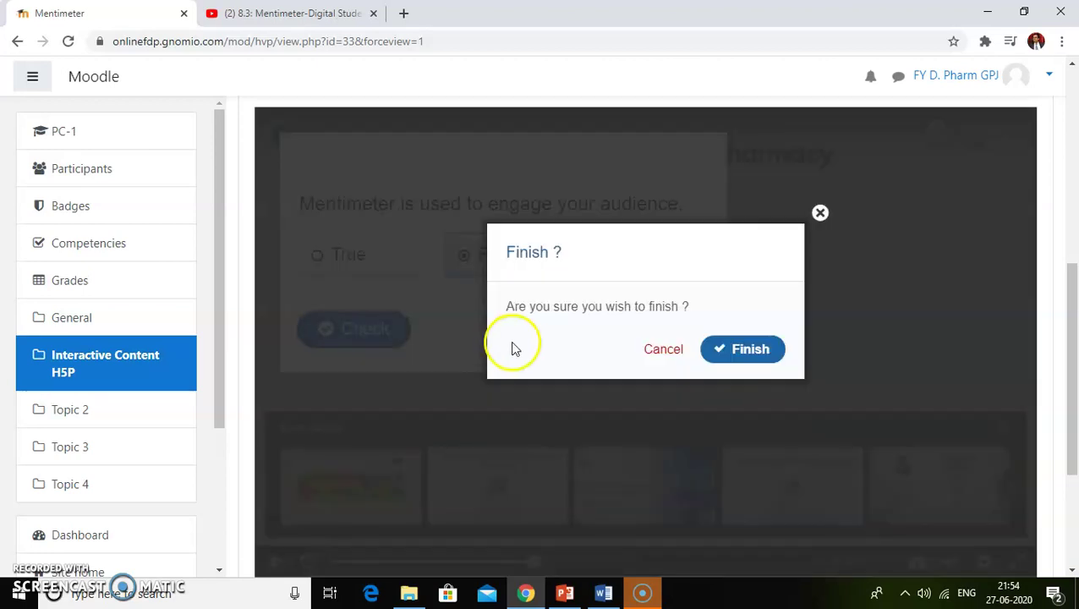
pyautogui.click(746, 351)
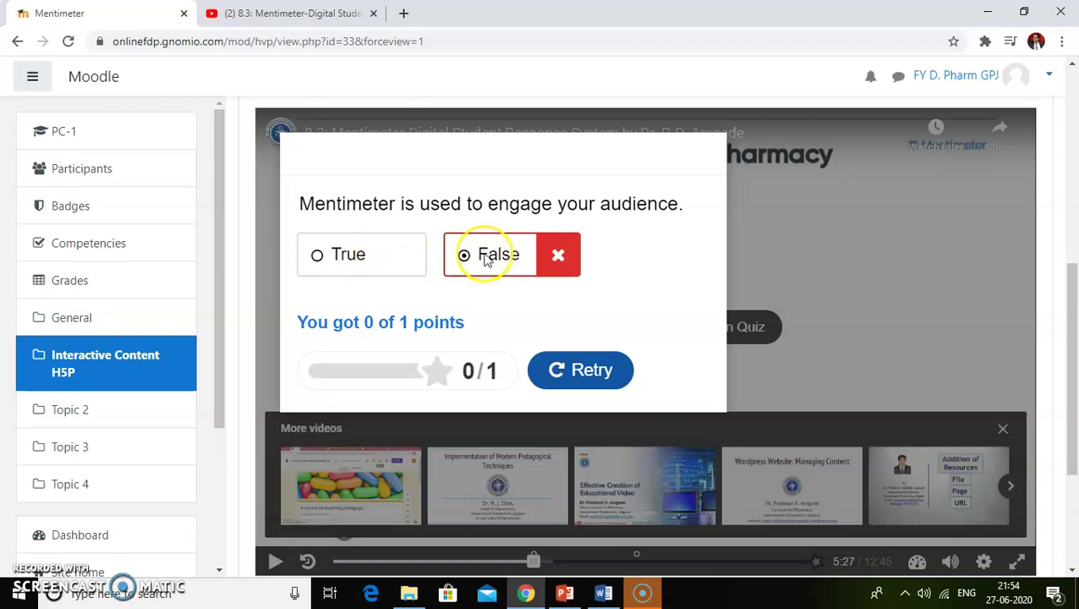
pyautogui.click(574, 372)
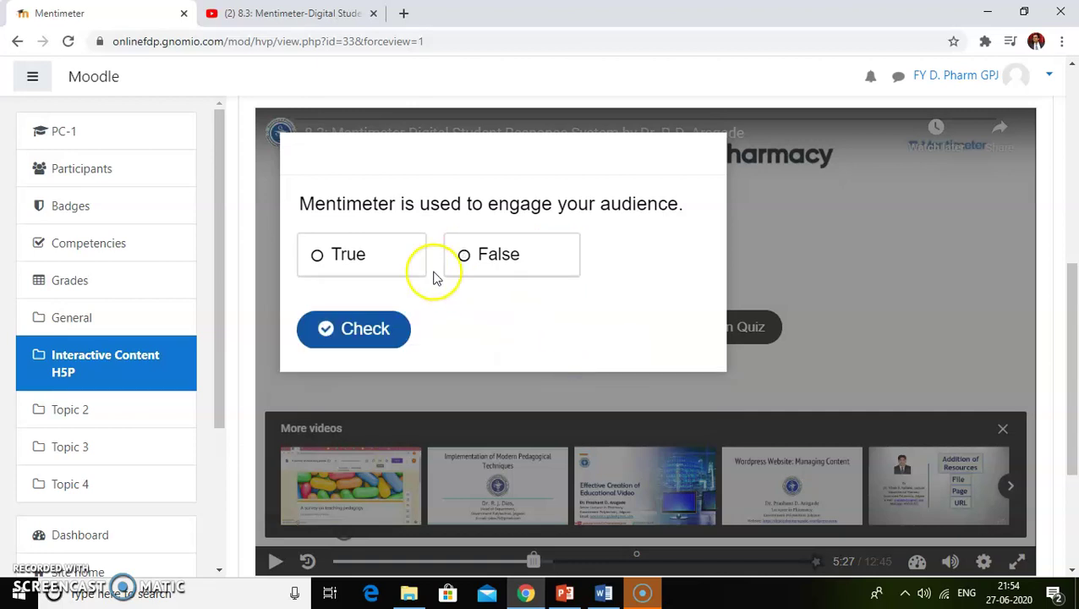
# Step: Answer the audience engagement question with True, submit it and continue the video
pyautogui.click(375, 269)
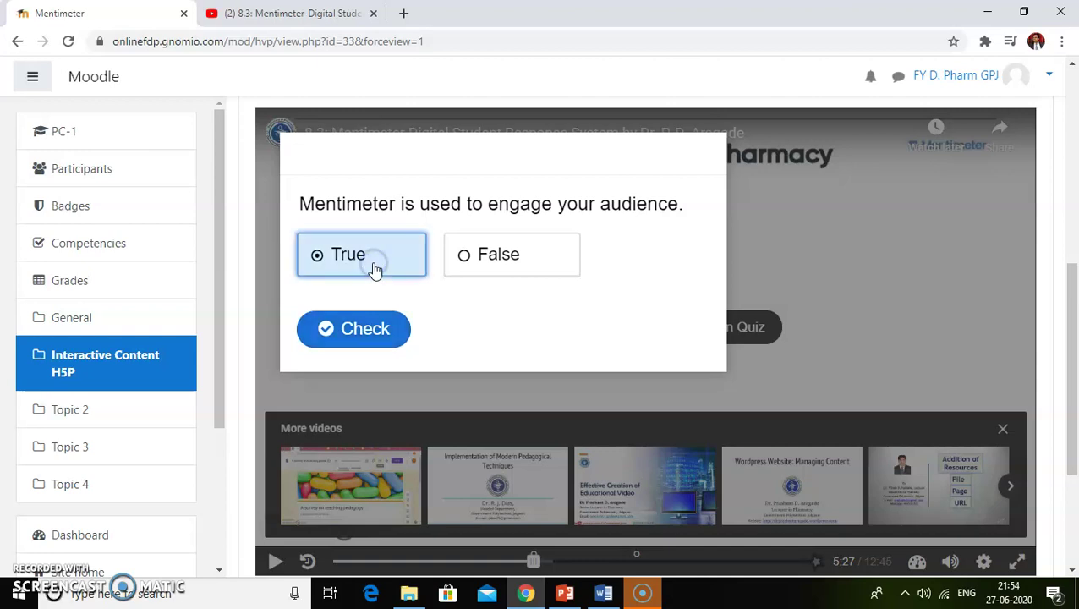
pyautogui.click(363, 332)
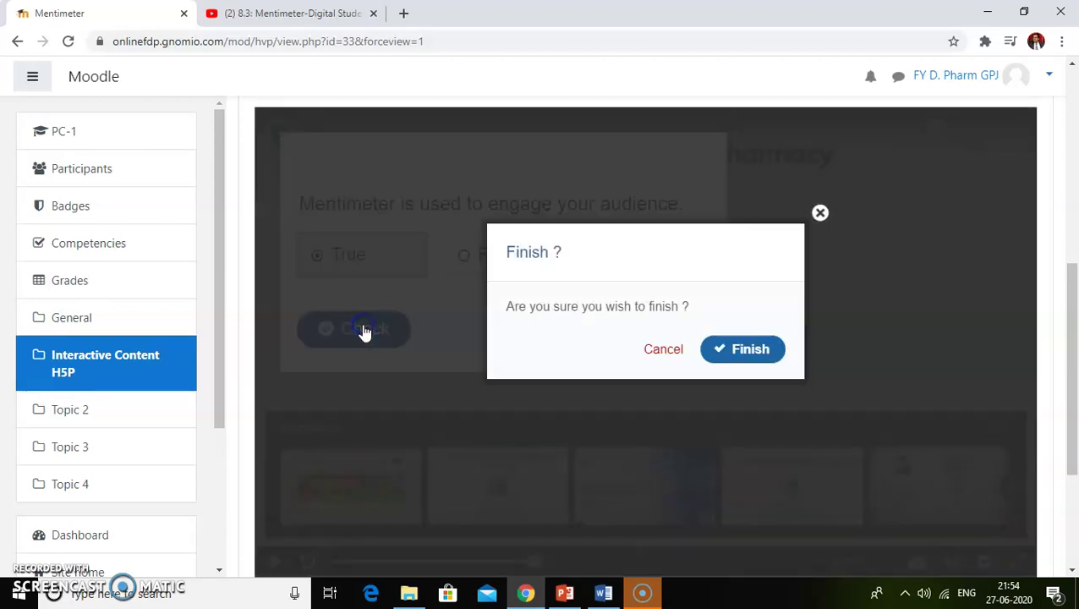
pyautogui.click(759, 350)
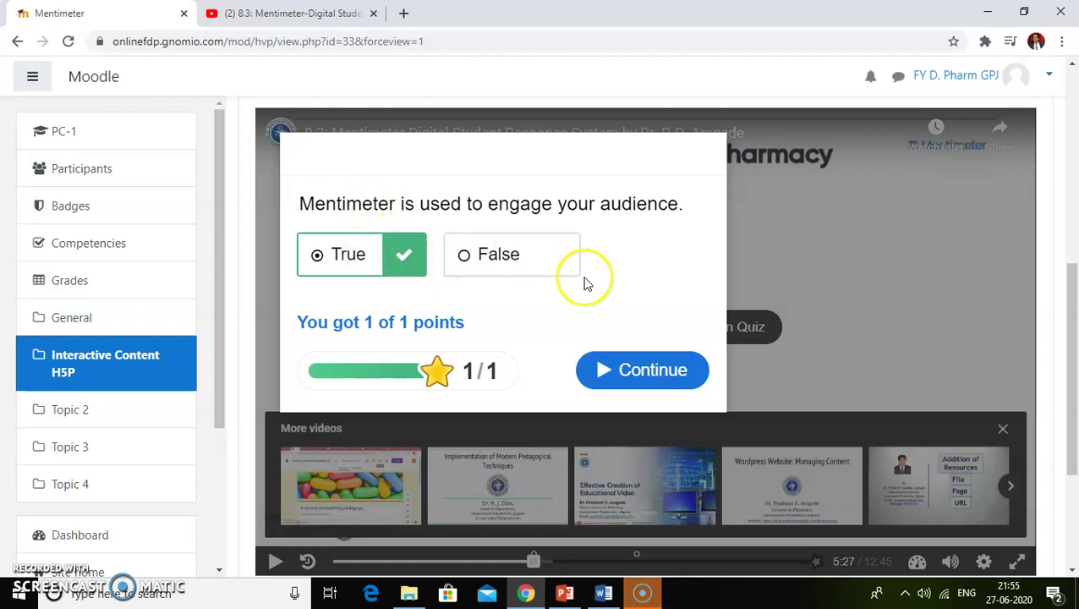
pyautogui.click(636, 372)
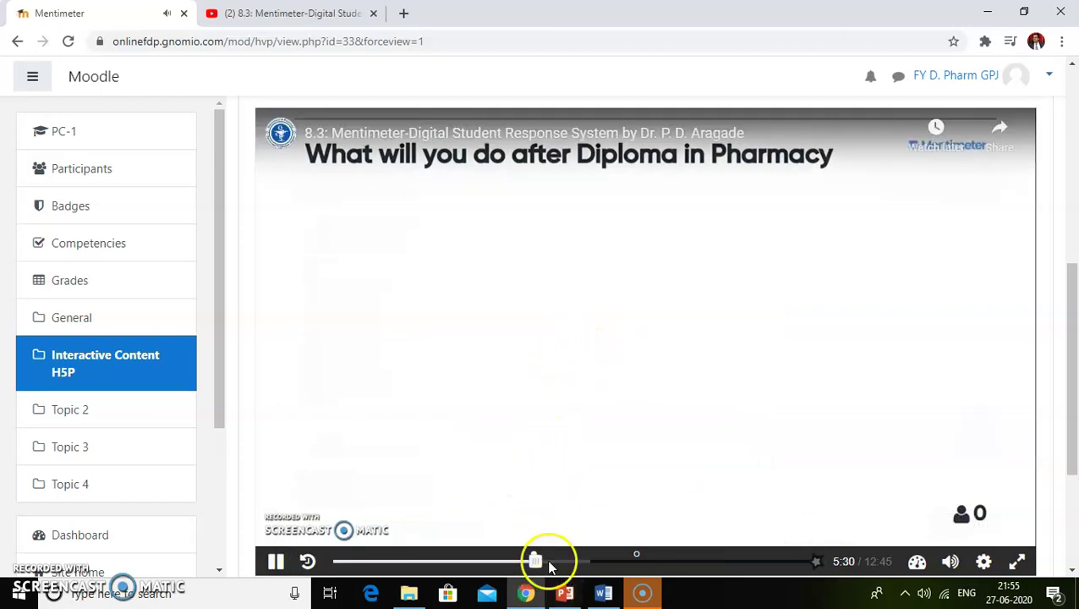
# Step: Seek the video to the second question marker, submit 2 as the free plan's number of questions per presentation, and continue
pyautogui.moveTo(539, 561); pyautogui.dragTo(634, 570)
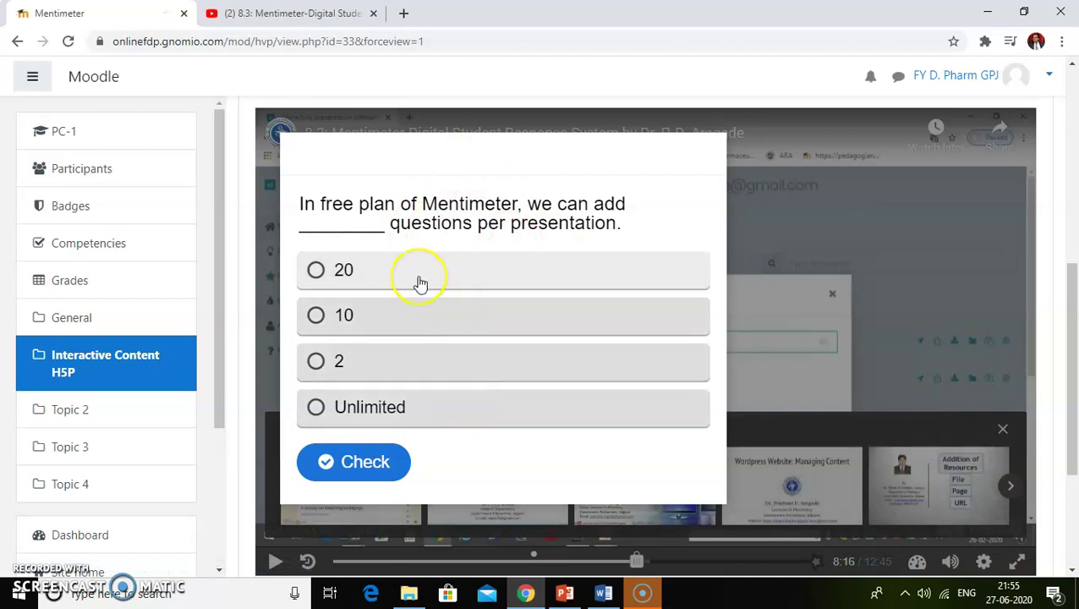
pyautogui.click(316, 363)
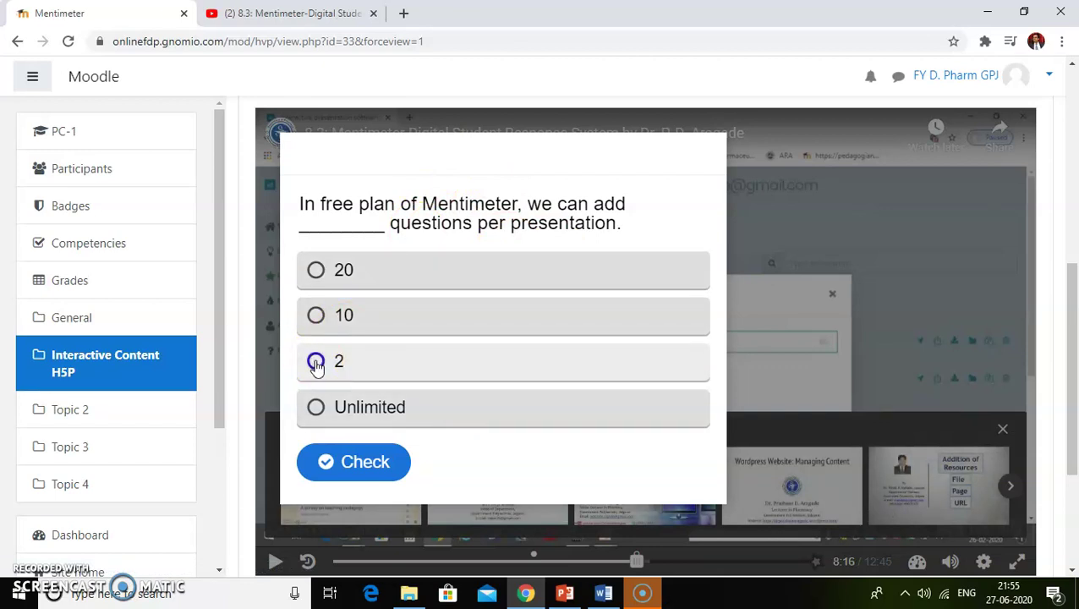
pyautogui.click(347, 466)
pyautogui.click(752, 483)
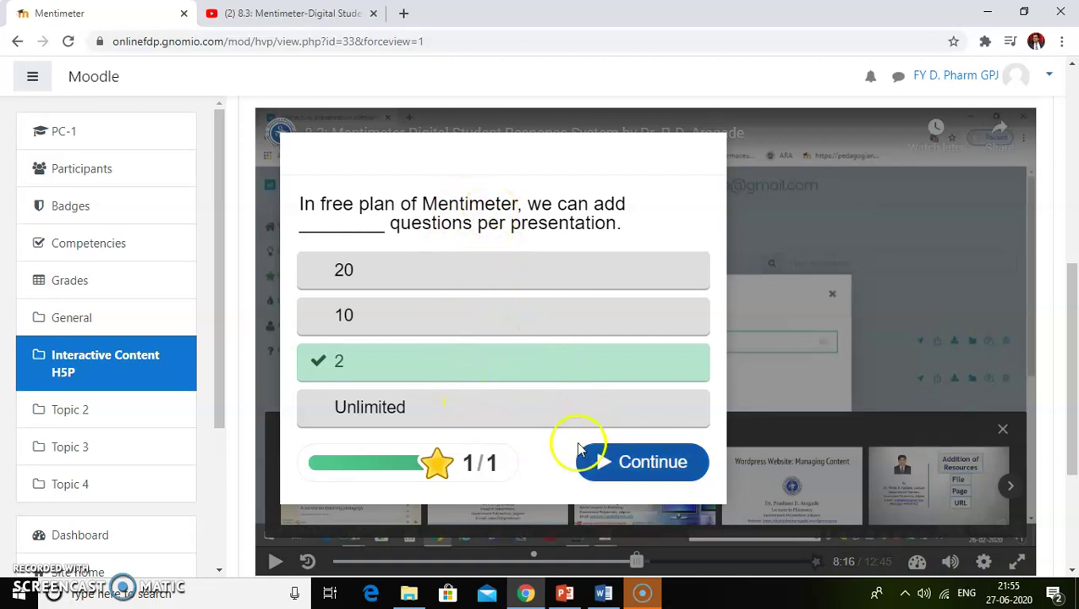
pyautogui.click(640, 463)
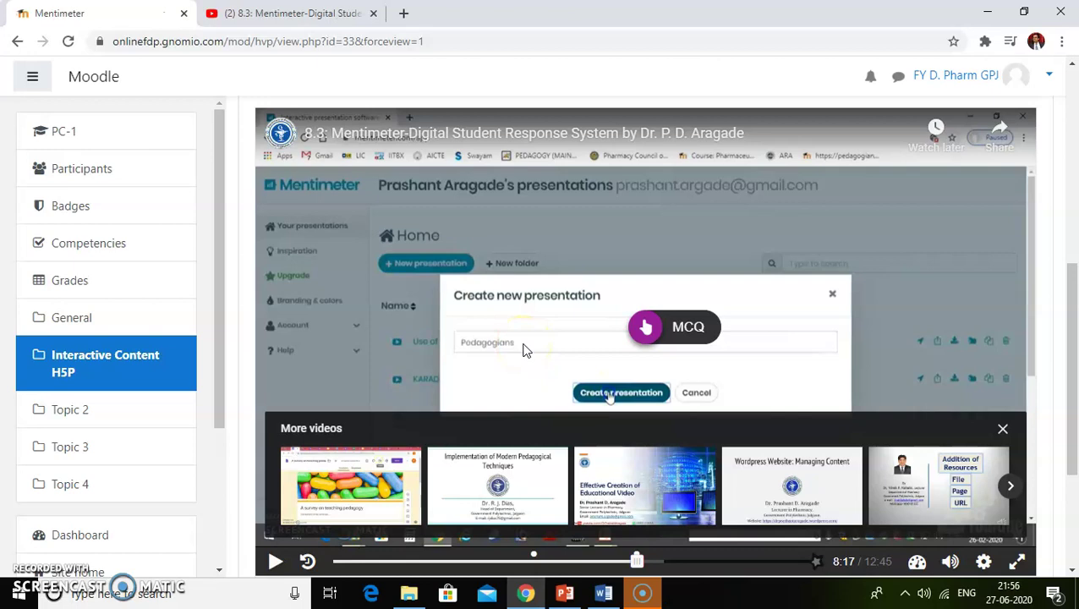
pyautogui.scroll(-1, 752, 370)
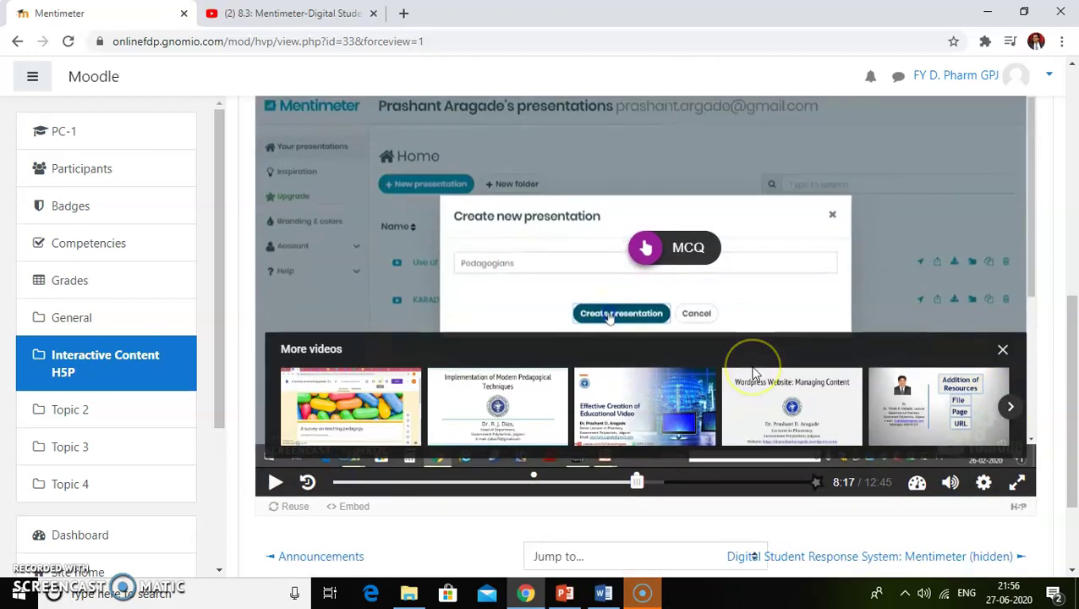
pyautogui.scroll(2, 753, 371)
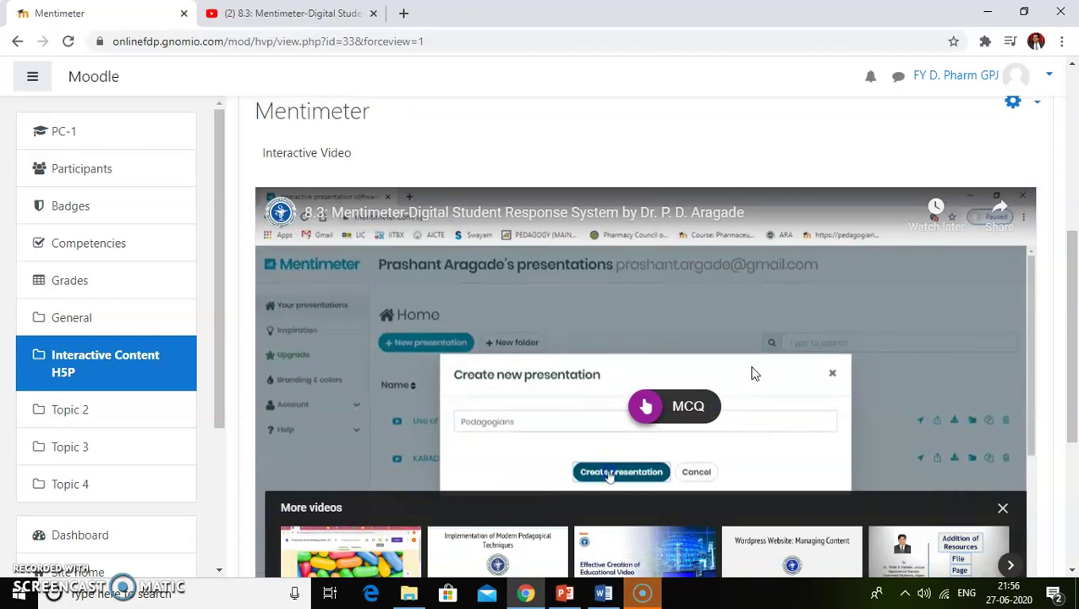
pyautogui.scroll(-1, 753, 373)
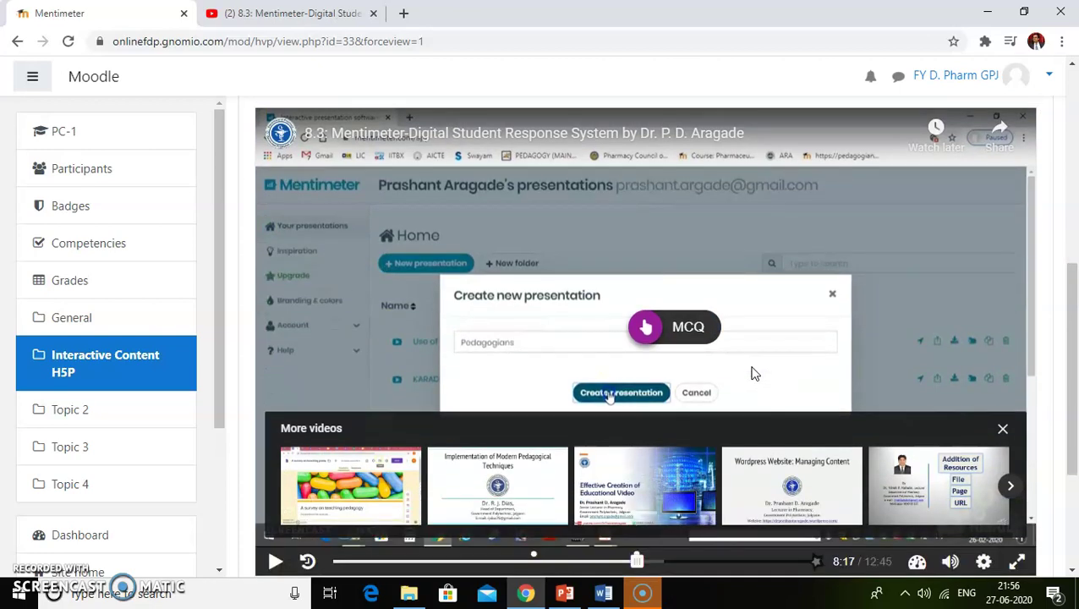
pyautogui.scroll(1, 753, 372)
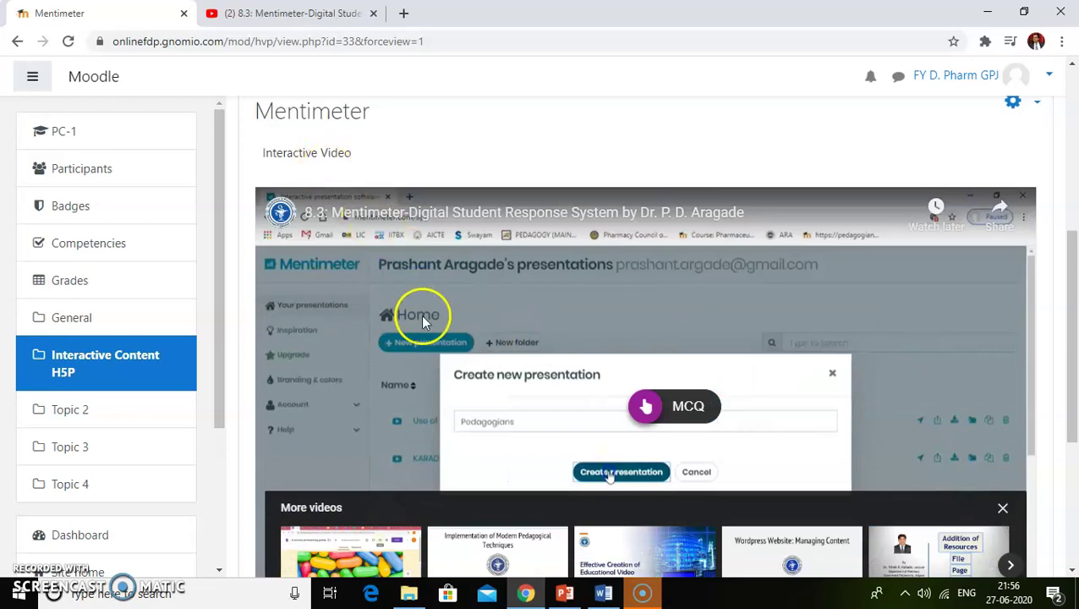
pyautogui.scroll(-2, 543, 344)
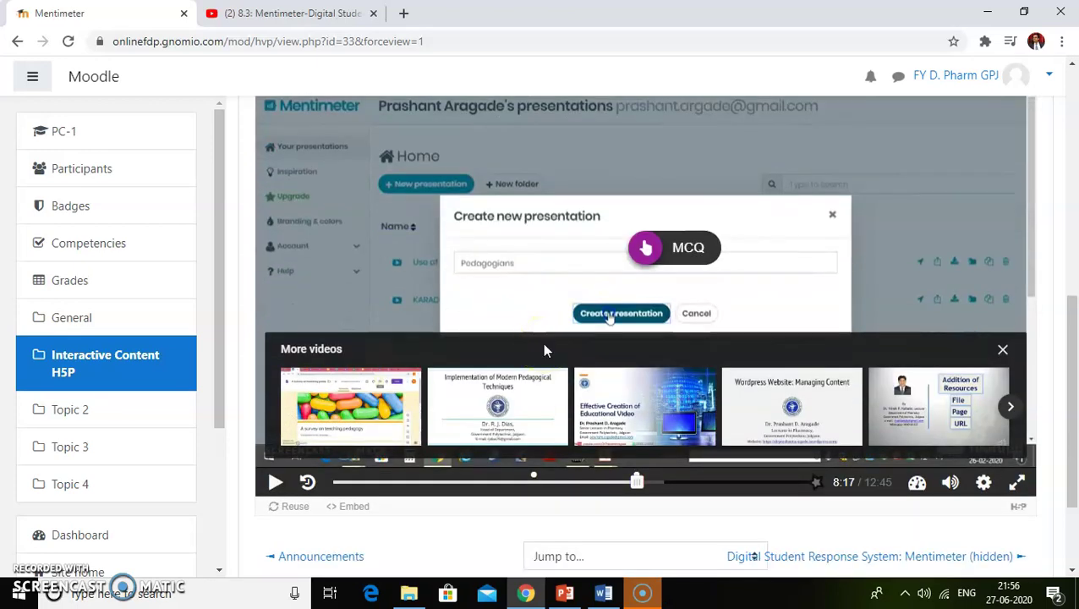
pyautogui.scroll(1, 544, 347)
# Step: Add a new Interactive Content activity to the course's Interactive Content H5P section
pyautogui.click(123, 358)
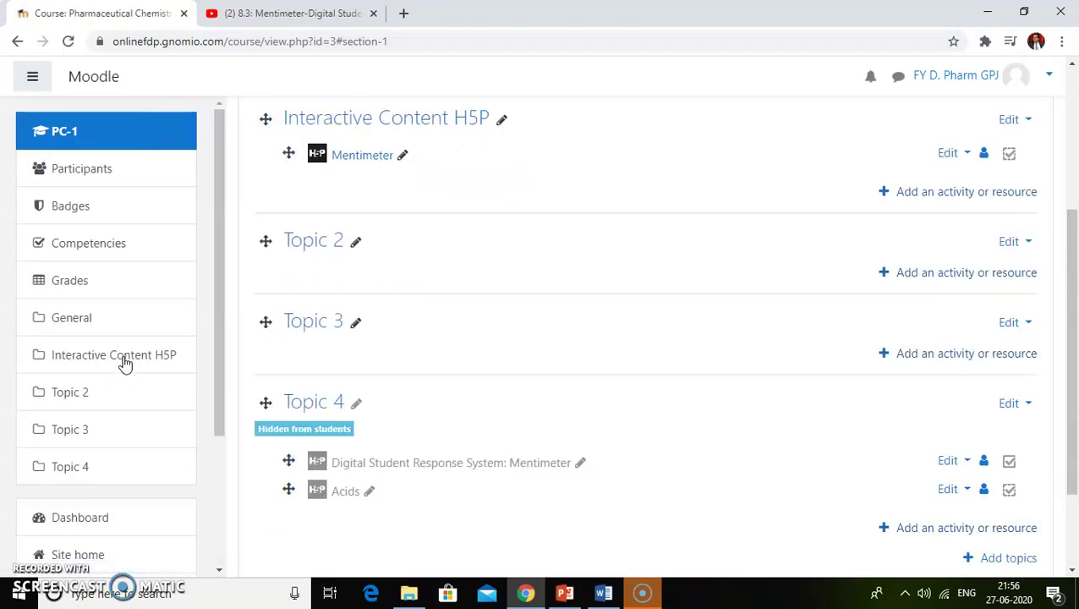
pyautogui.scroll(2, 542, 345)
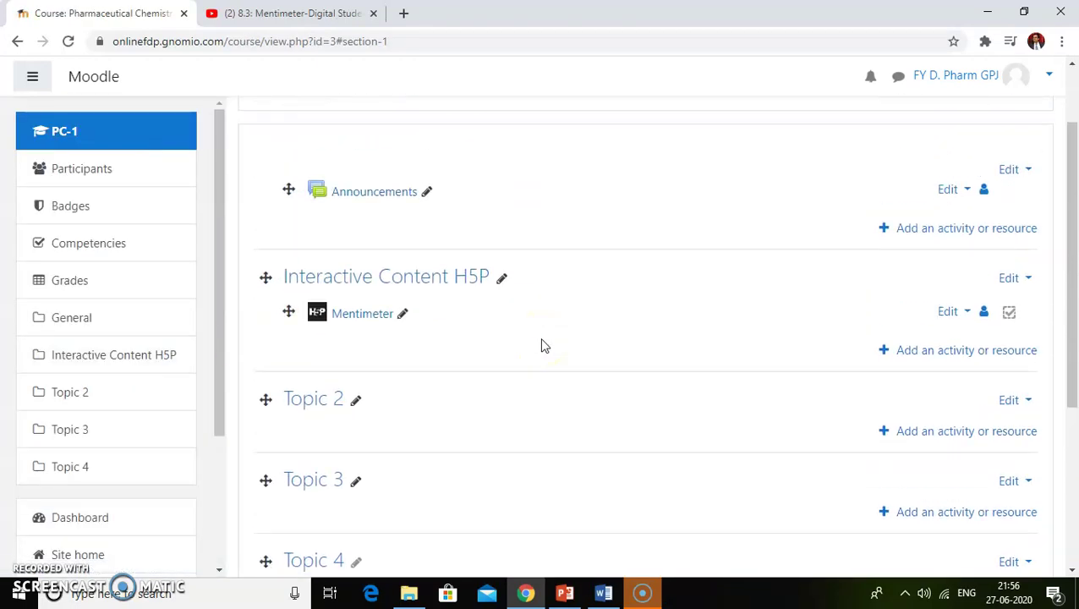
pyautogui.click(919, 351)
pyautogui.moveTo(510, 273); pyautogui.dragTo(509, 326)
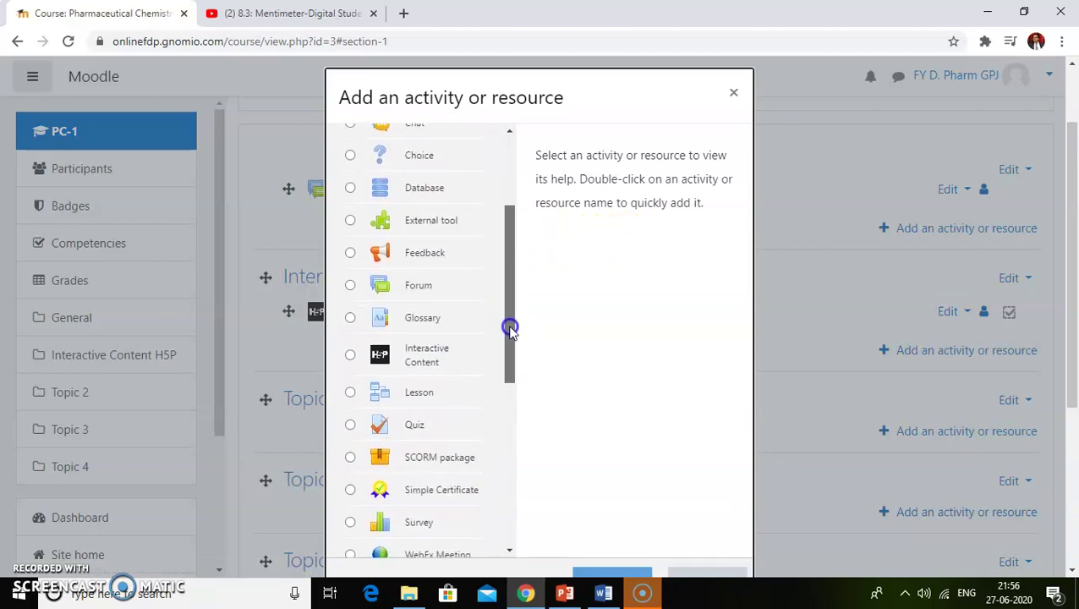
pyautogui.click(383, 358)
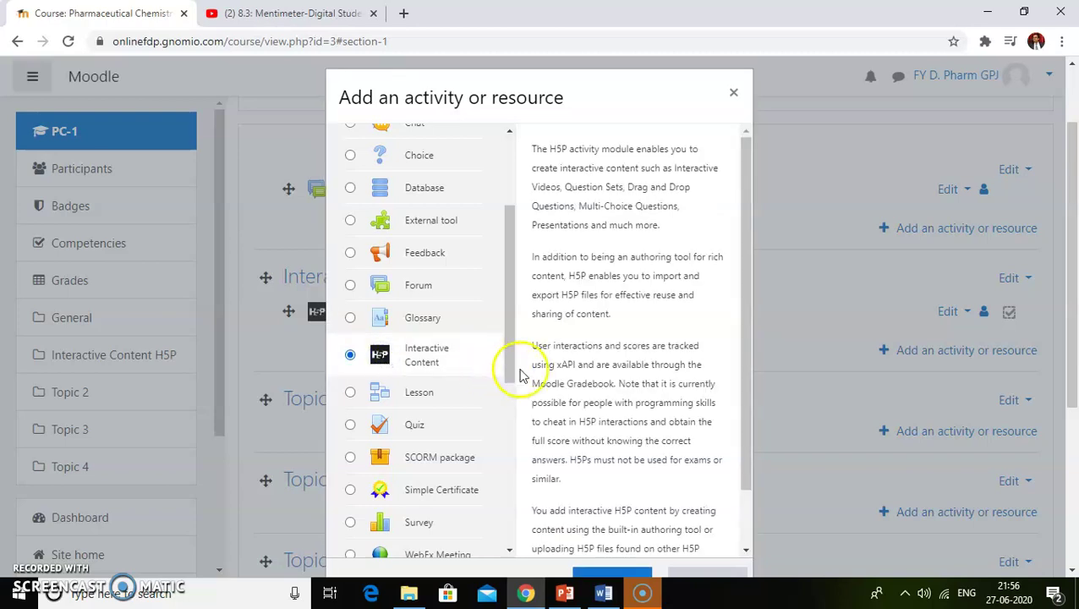
pyautogui.scroll(-2, 596, 376)
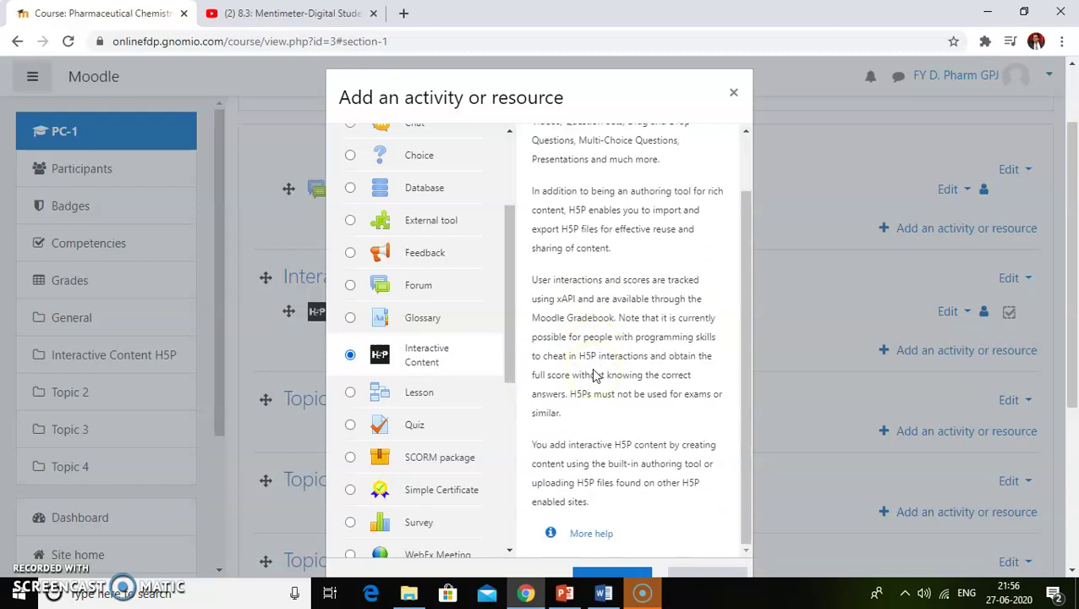
pyautogui.scroll(-2, 596, 375)
pyautogui.click(612, 423)
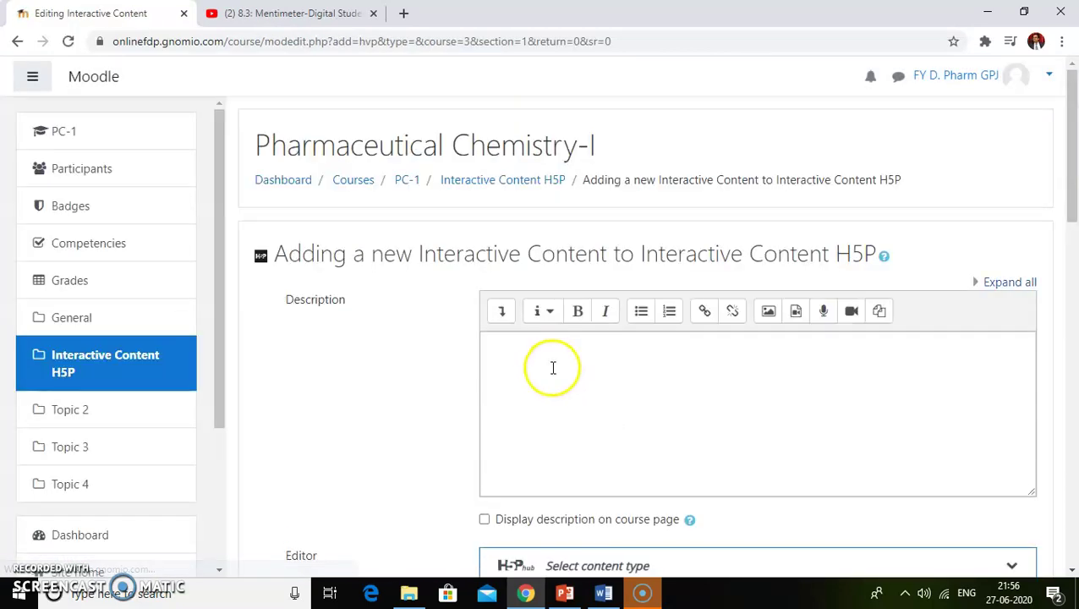
# Step: Enter "Antioxidant" as the activity description and set the H5P editor to upload existing content
pyautogui.click(553, 368)
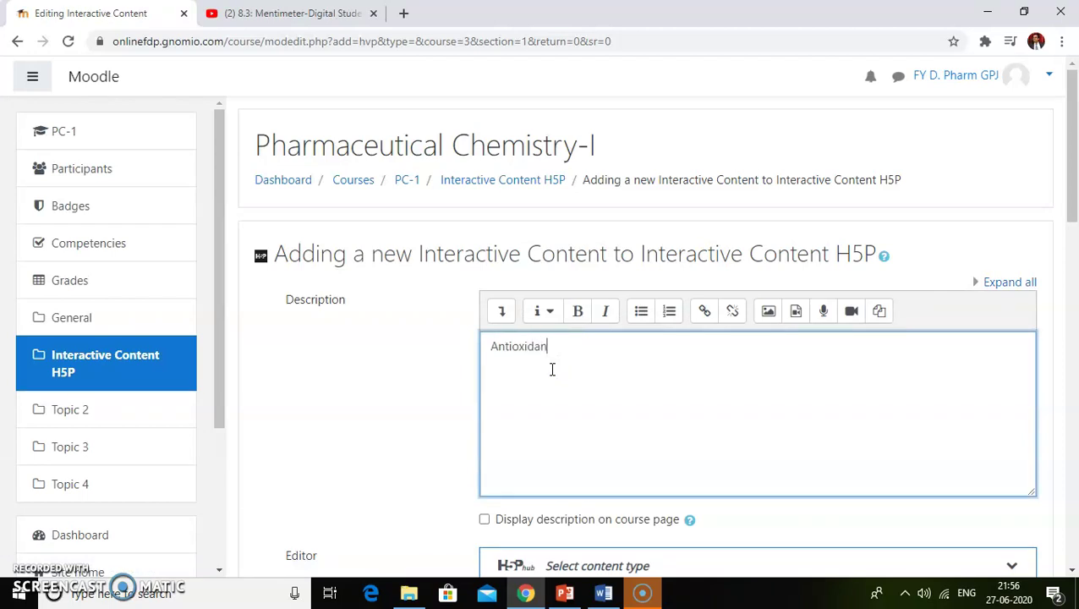
pyautogui.scroll(-3, 551, 369)
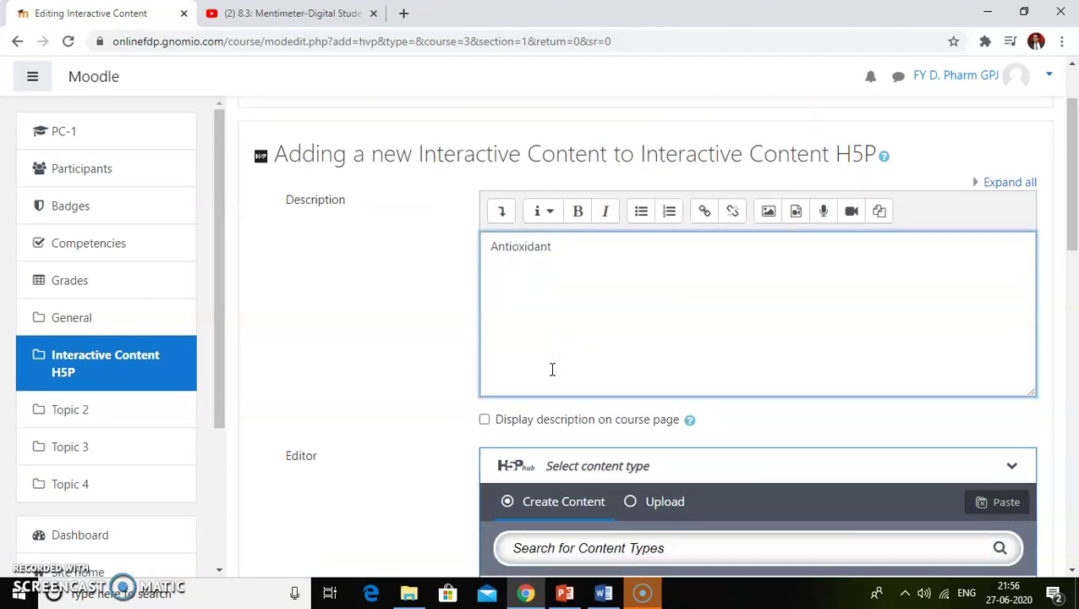
pyautogui.click(647, 365)
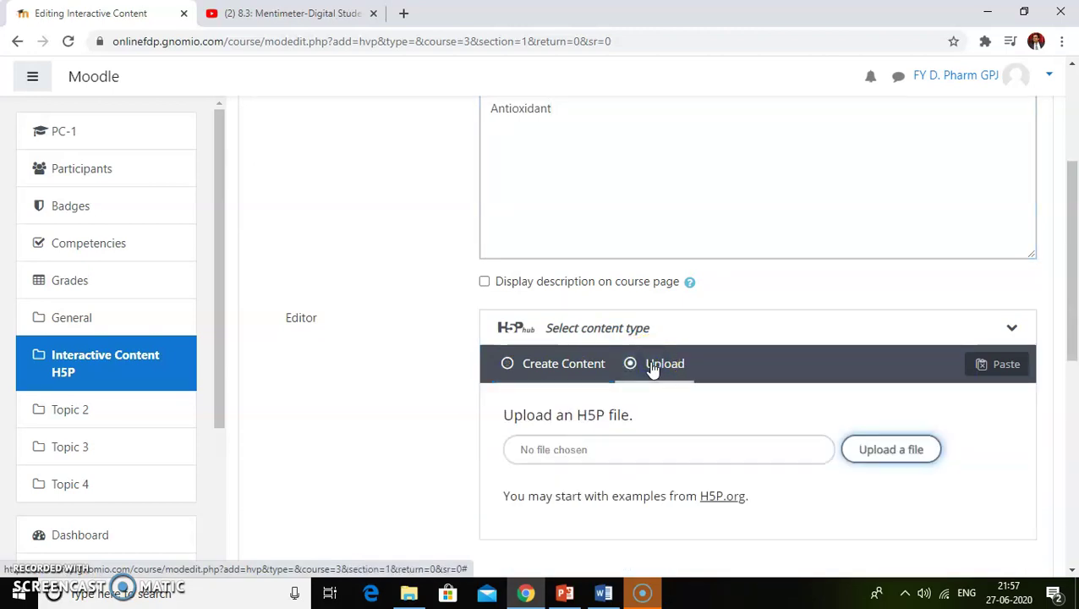
# Step: Upload acids-7-938553.h5p from the Moodle > H5P folder on the Data (F:) drive and use it as the activity's content
pyautogui.scroll(-1, 653, 370)
pyautogui.click(880, 372)
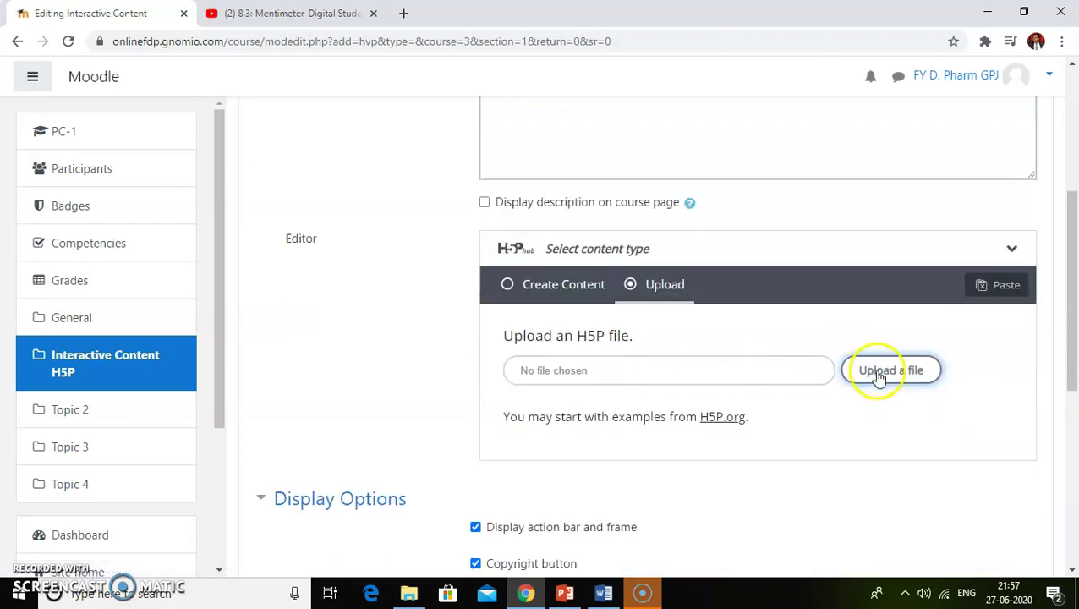
pyautogui.click(891, 377)
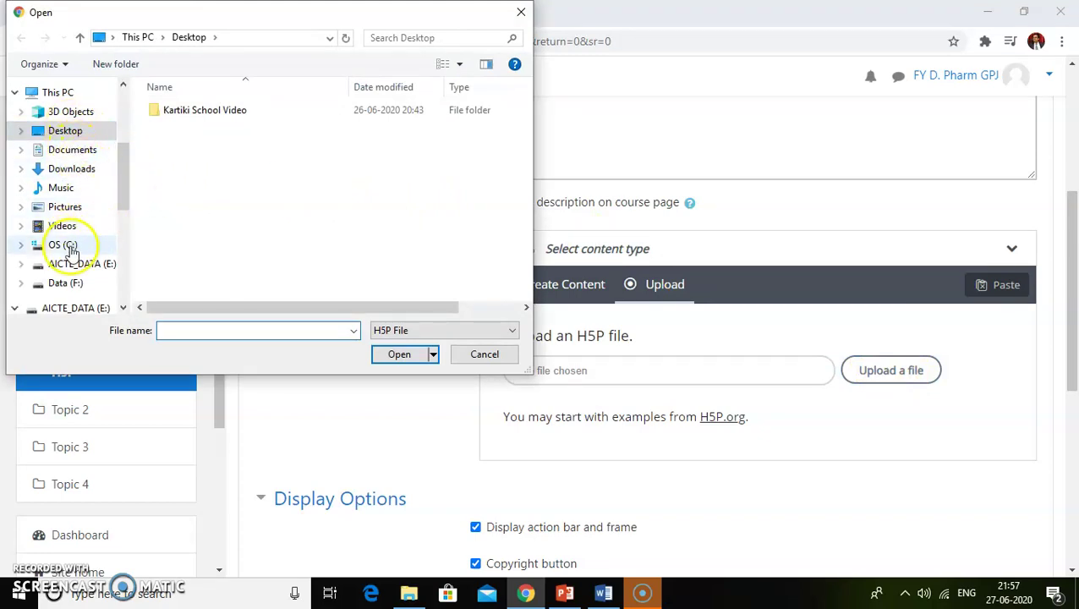
pyautogui.click(65, 282)
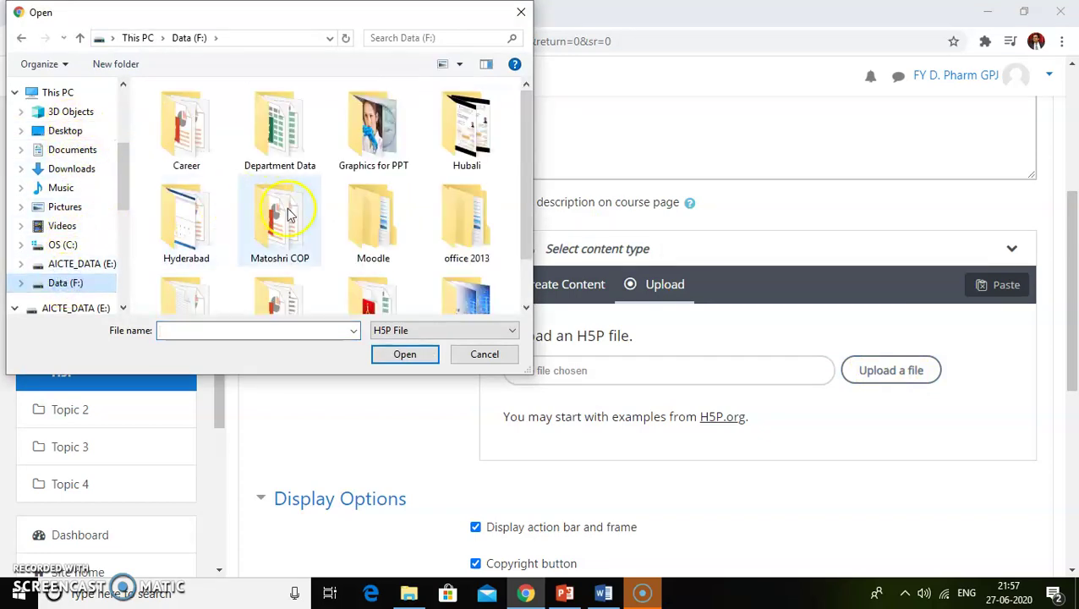
pyautogui.doubleClick(373, 222)
pyautogui.doubleClick(172, 126)
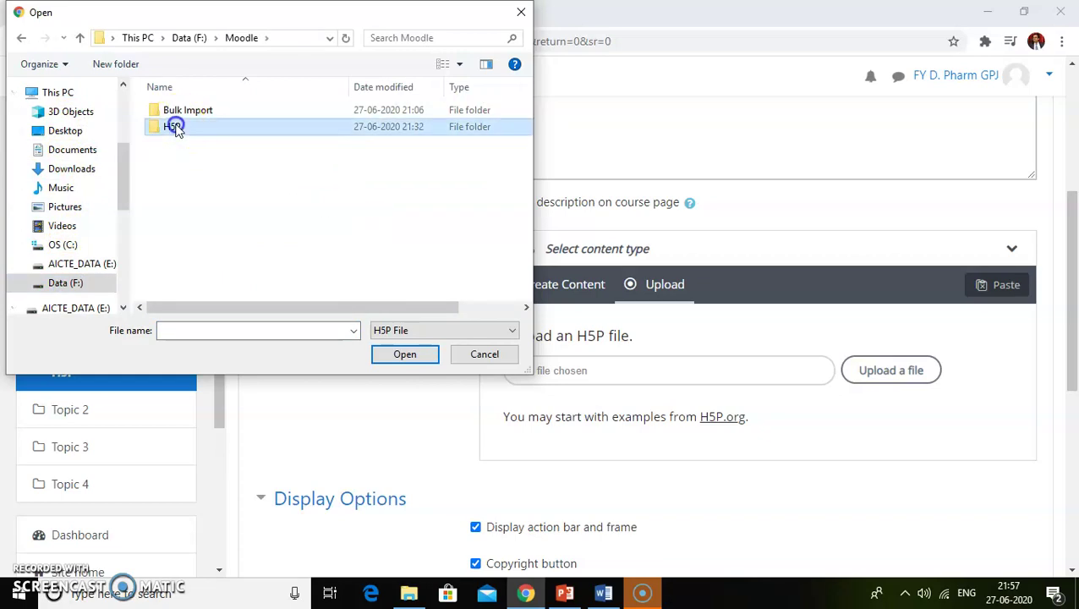
pyautogui.click(186, 113)
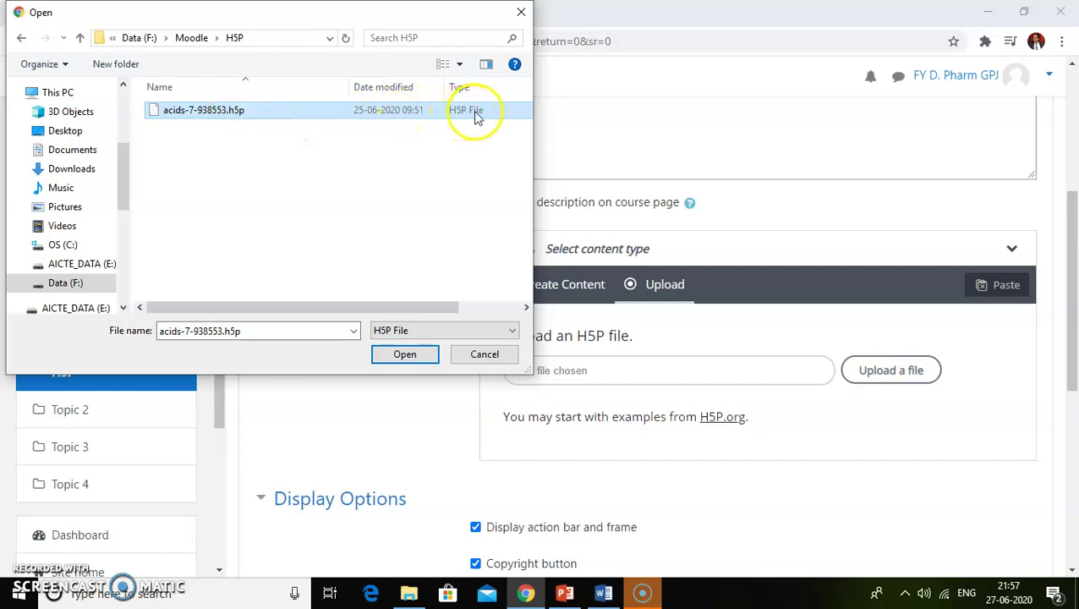
pyautogui.click(405, 354)
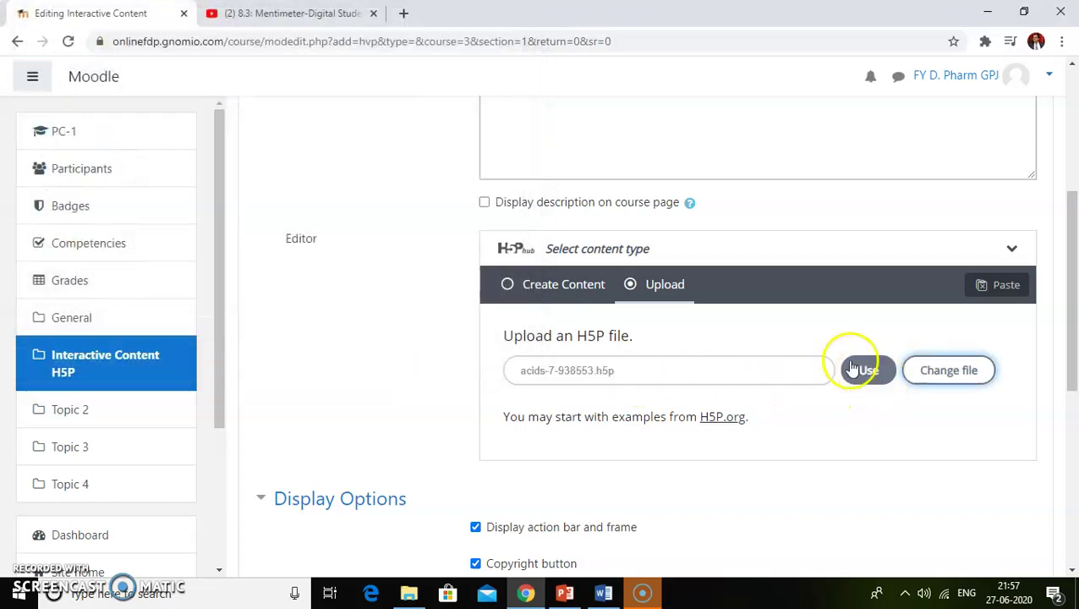
pyautogui.click(867, 372)
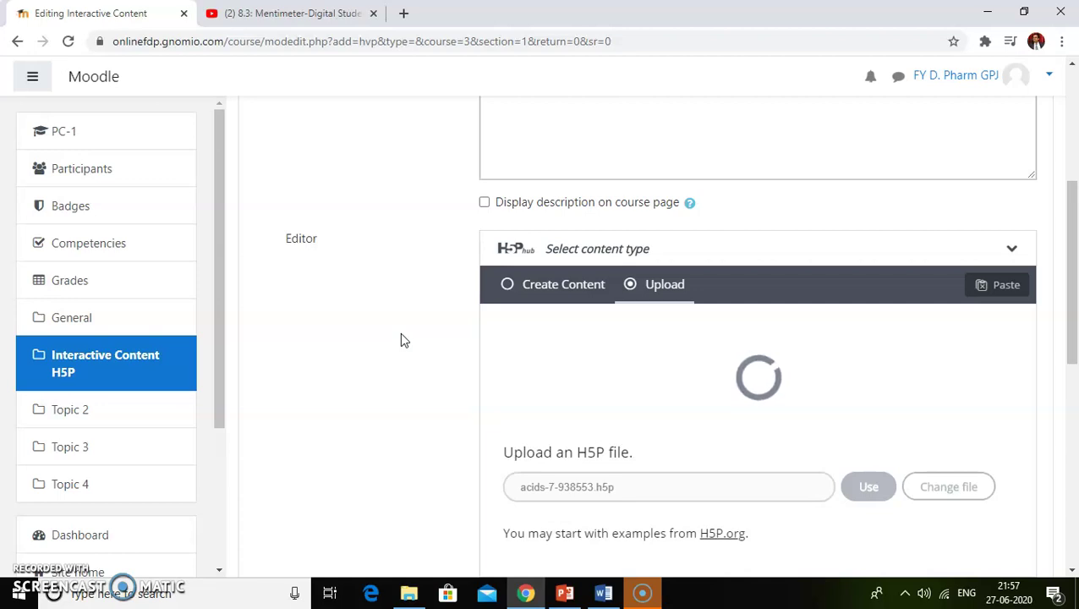
# Step: Examine the uploaded interactive video's title and source, and expand the Acids and Base section to review its title, short description and poster image
pyautogui.scroll(-2, 402, 336)
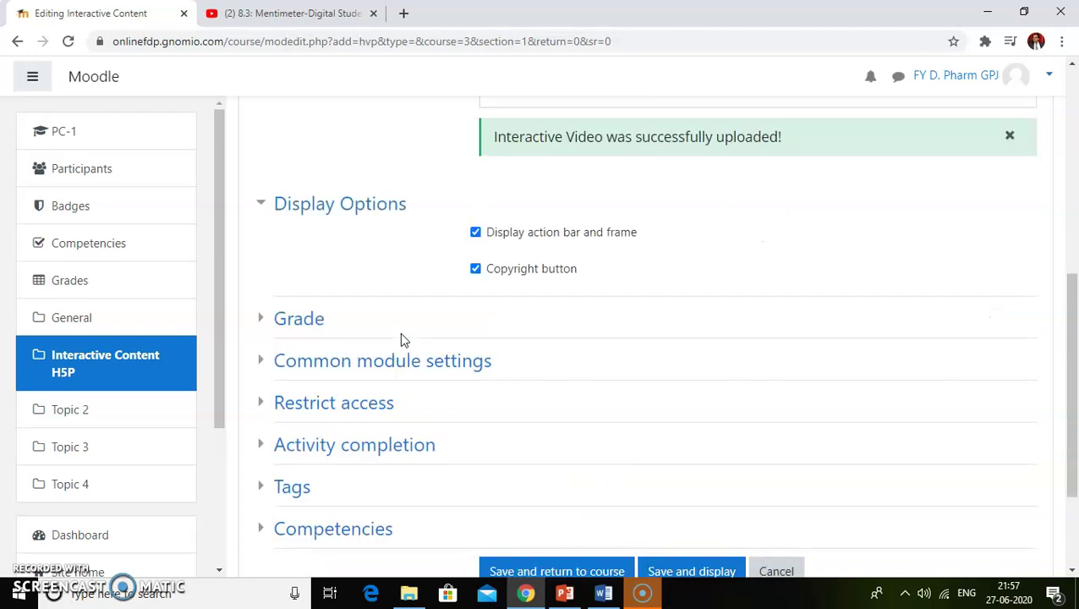
pyautogui.click(437, 328)
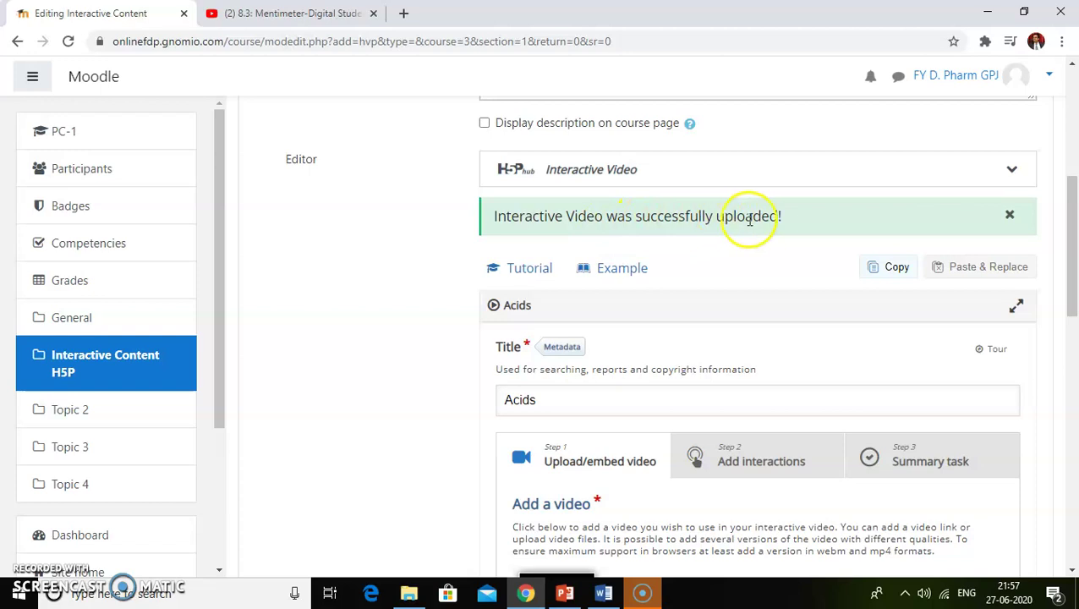
pyautogui.scroll(-1, 643, 319)
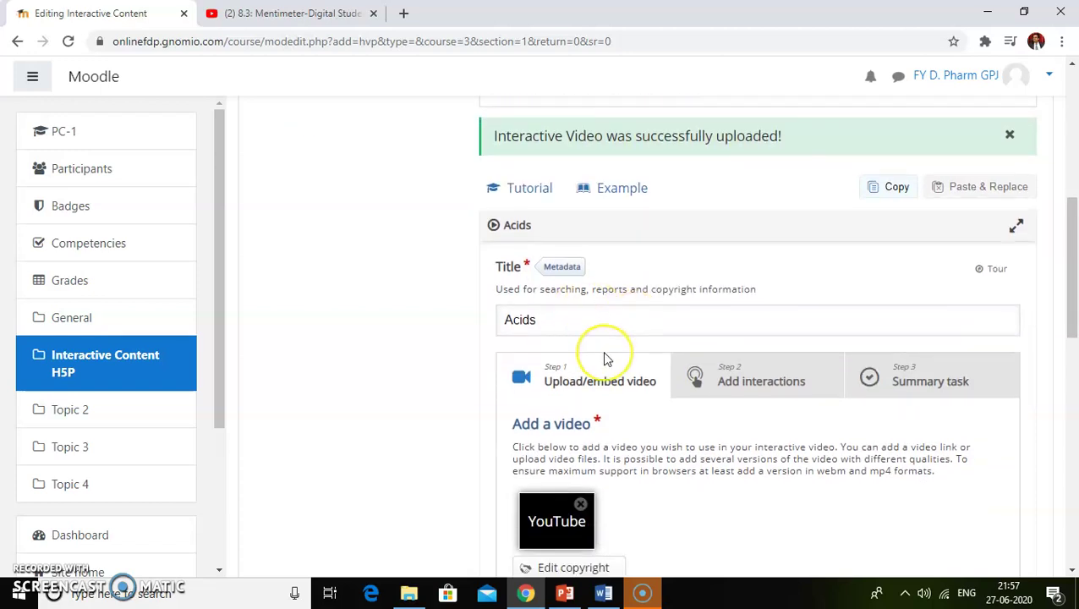
pyautogui.scroll(-3, 603, 358)
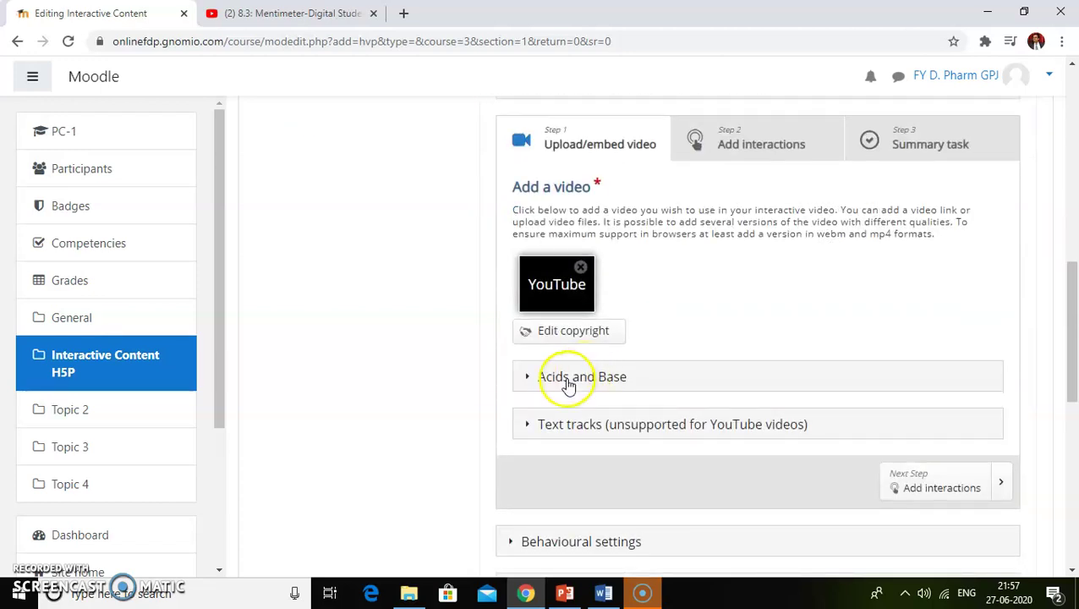
pyautogui.click(568, 378)
pyautogui.scroll(-1, 566, 389)
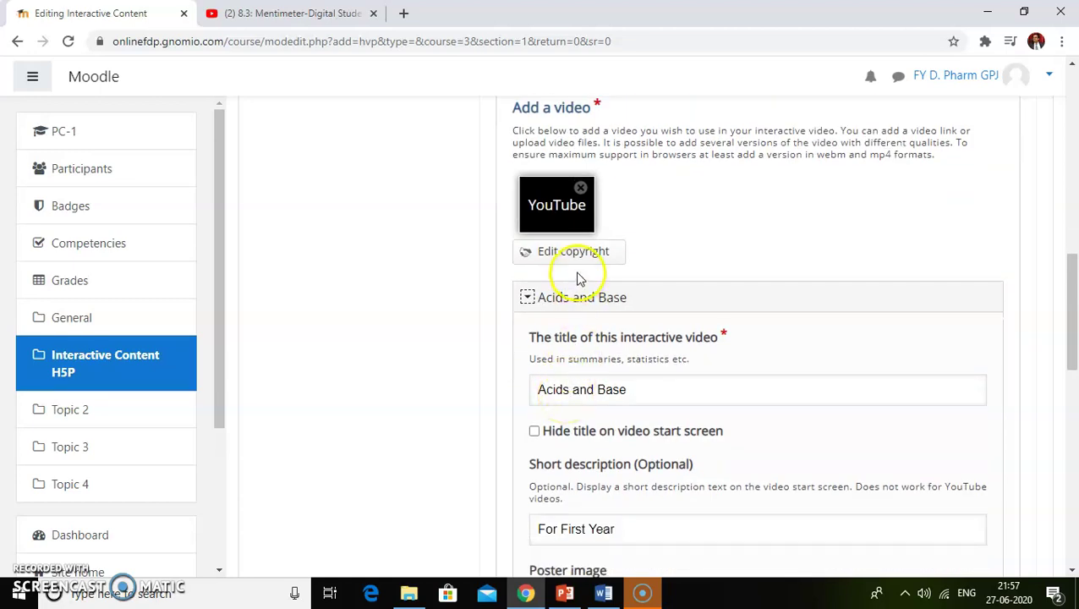
pyautogui.scroll(-2, 613, 386)
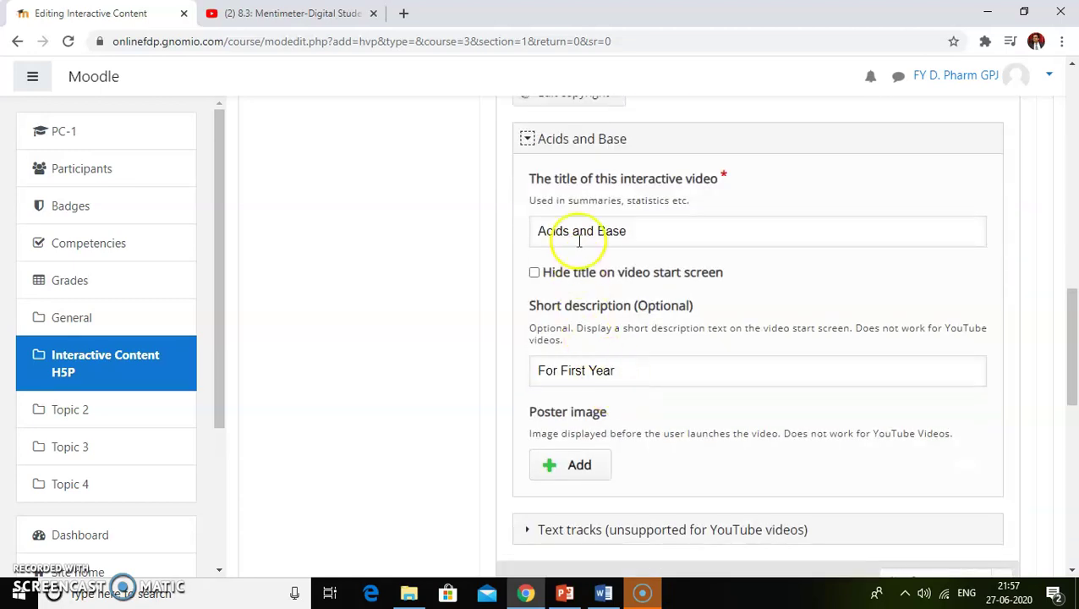
pyautogui.scroll(-2, 590, 347)
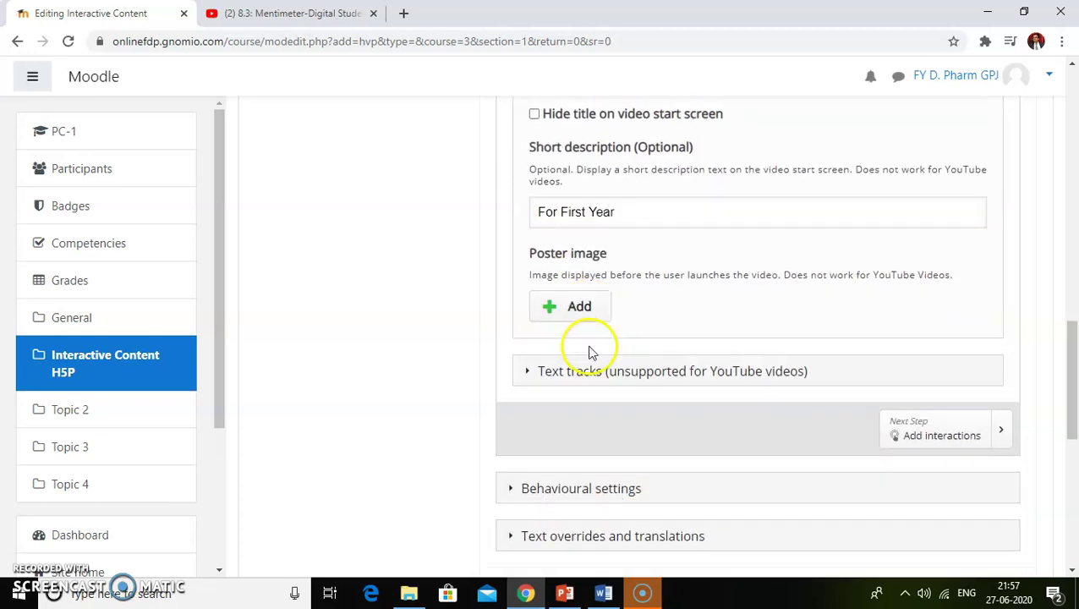
# Step: Expand the interactive video's behavioural settings and set the "Show Solution" button override to Disabled
pyautogui.scroll(-2, 590, 349)
pyautogui.click(581, 334)
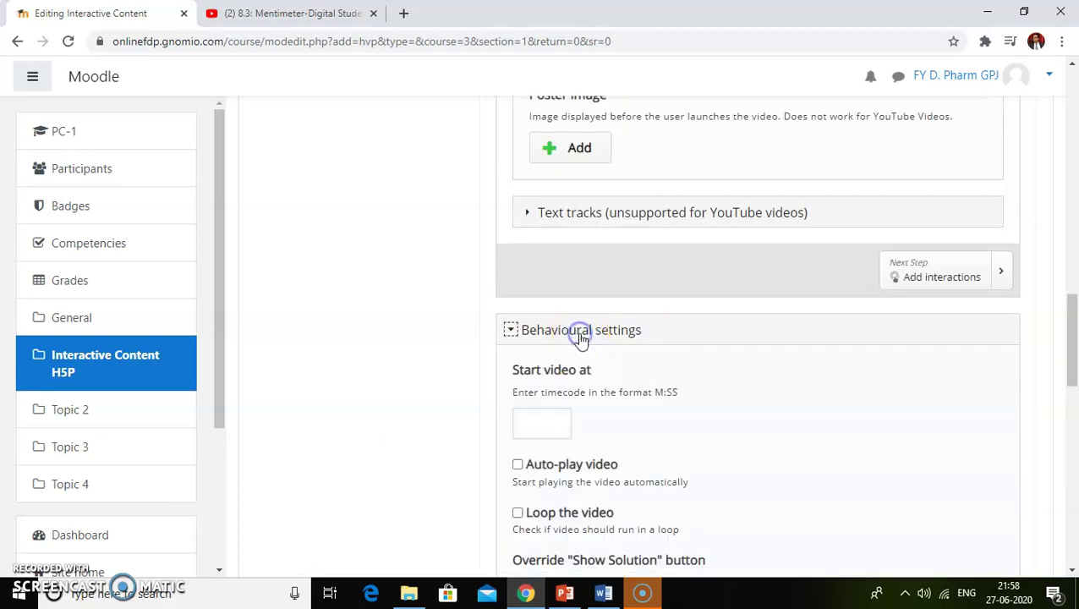
pyautogui.scroll(-2, 578, 351)
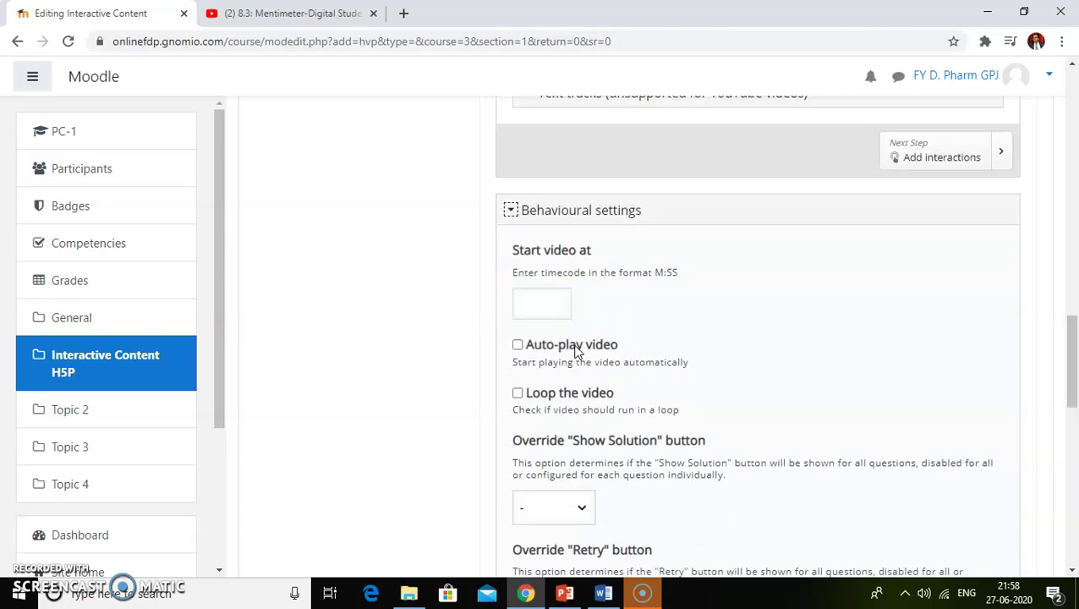
pyautogui.scroll(-1, 519, 361)
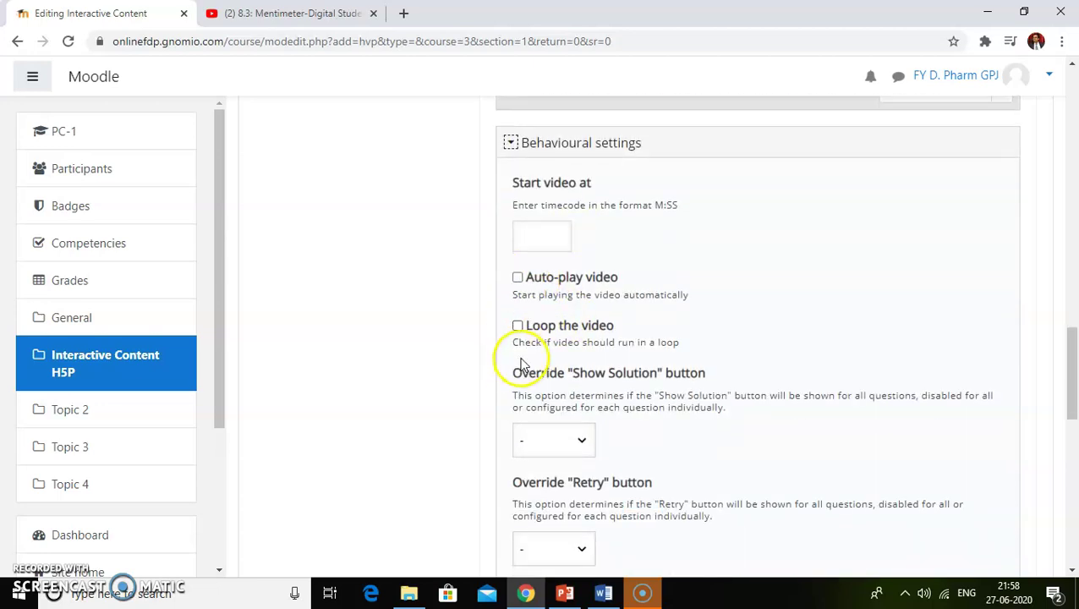
pyautogui.click(574, 395)
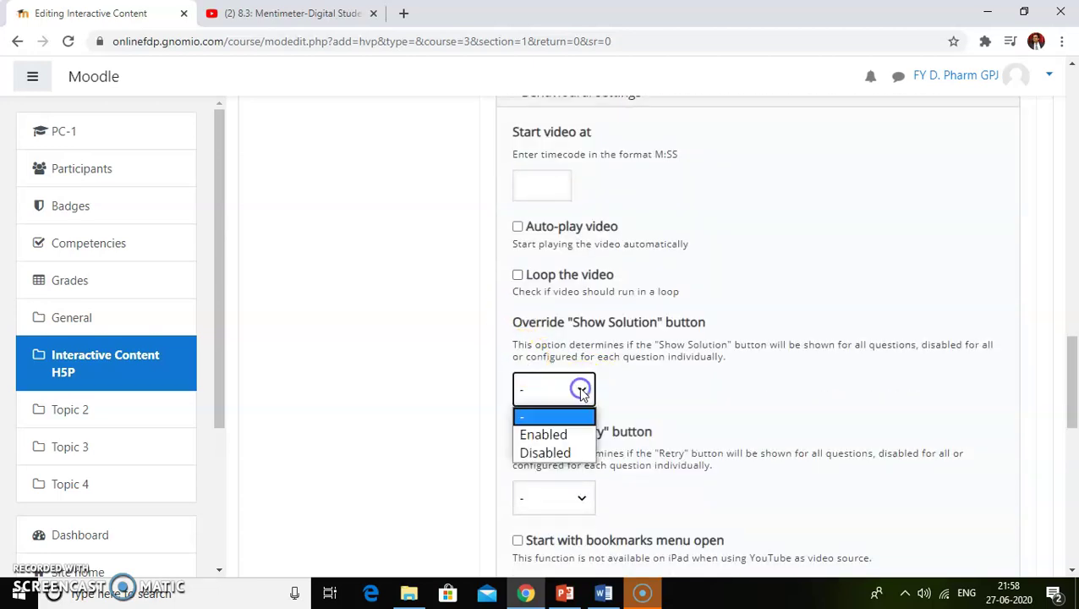
pyautogui.click(561, 454)
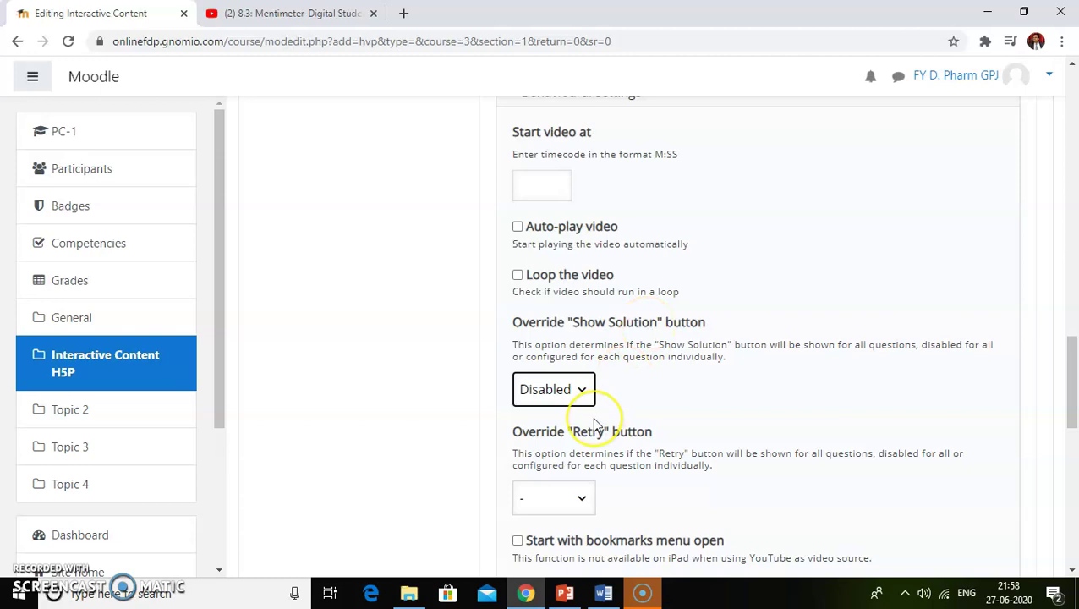
# Step: Set the "Retry" button override to Enabled for all questions
pyautogui.scroll(-2, 606, 413)
pyautogui.click(582, 343)
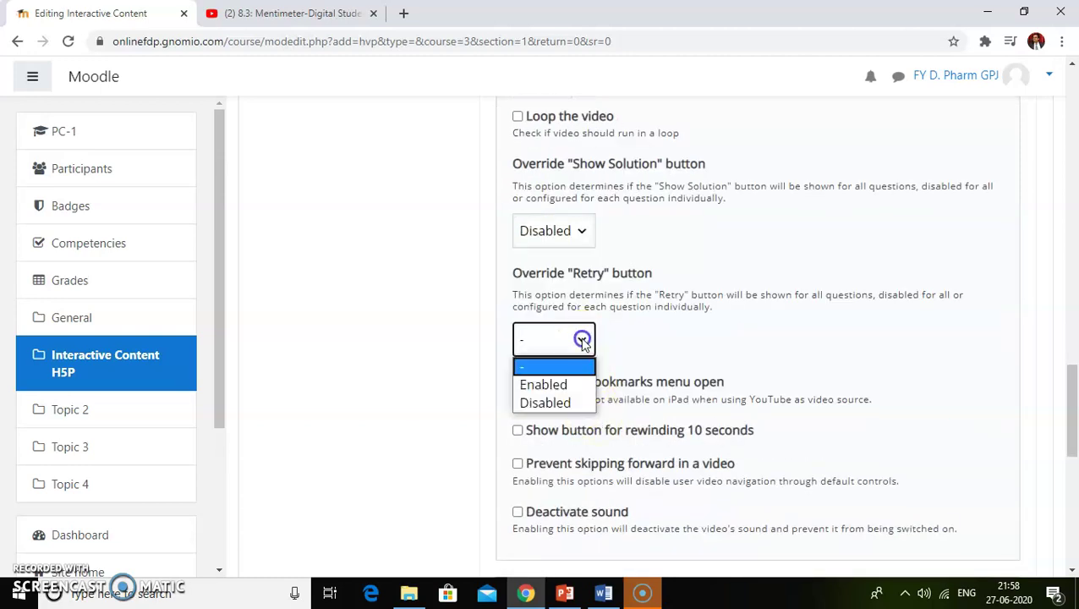
pyautogui.click(563, 383)
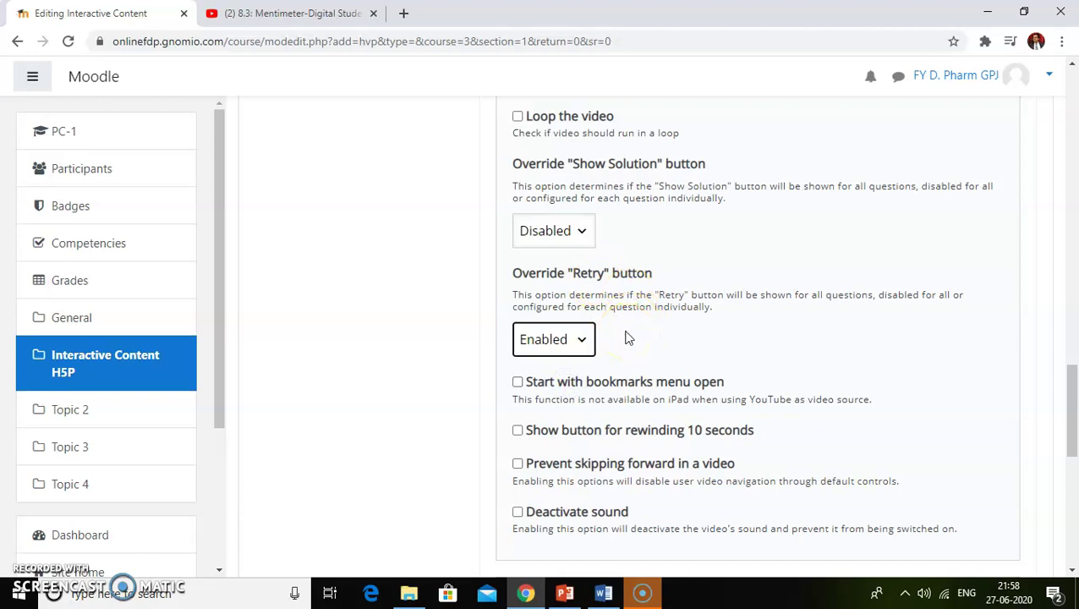
# Step: Enable the button for rewinding 10 seconds, and switch the option preventing skipping forward on and back off
pyautogui.scroll(-1, 629, 338)
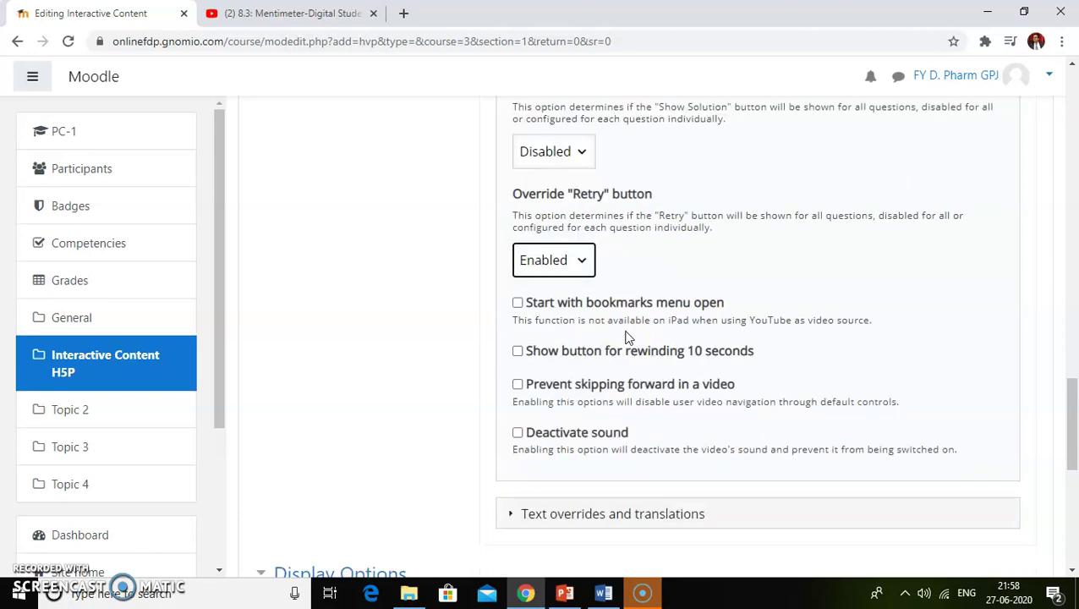
pyautogui.click(517, 352)
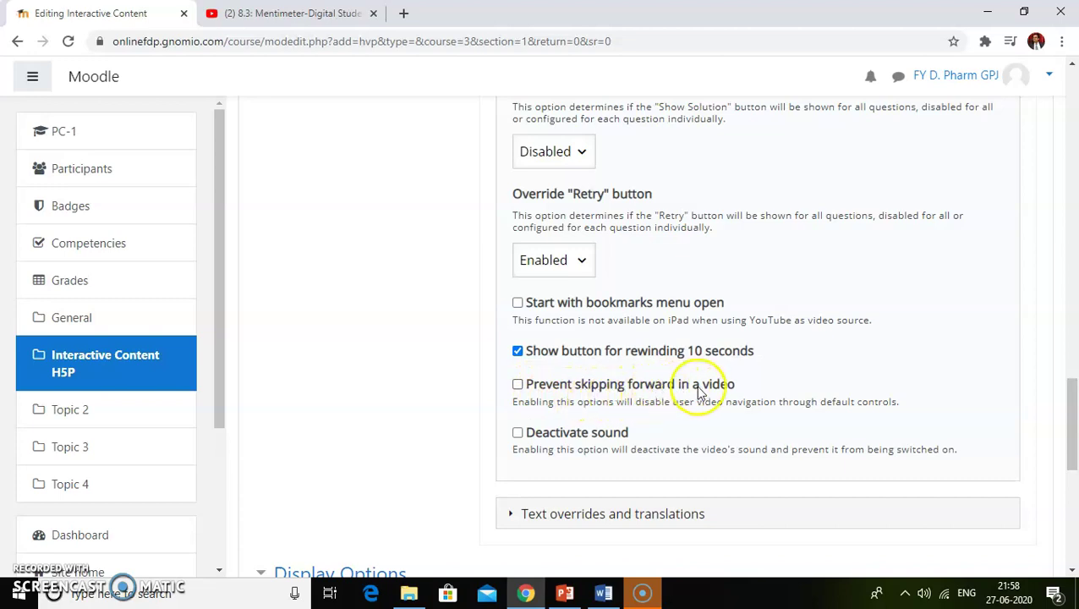
pyautogui.click(517, 385)
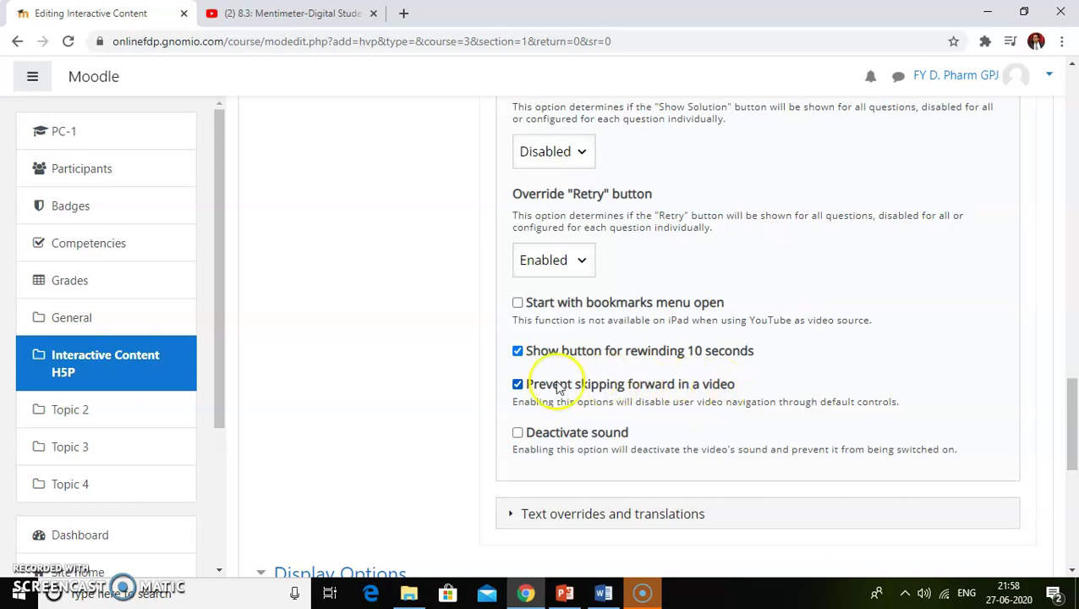
pyautogui.click(517, 385)
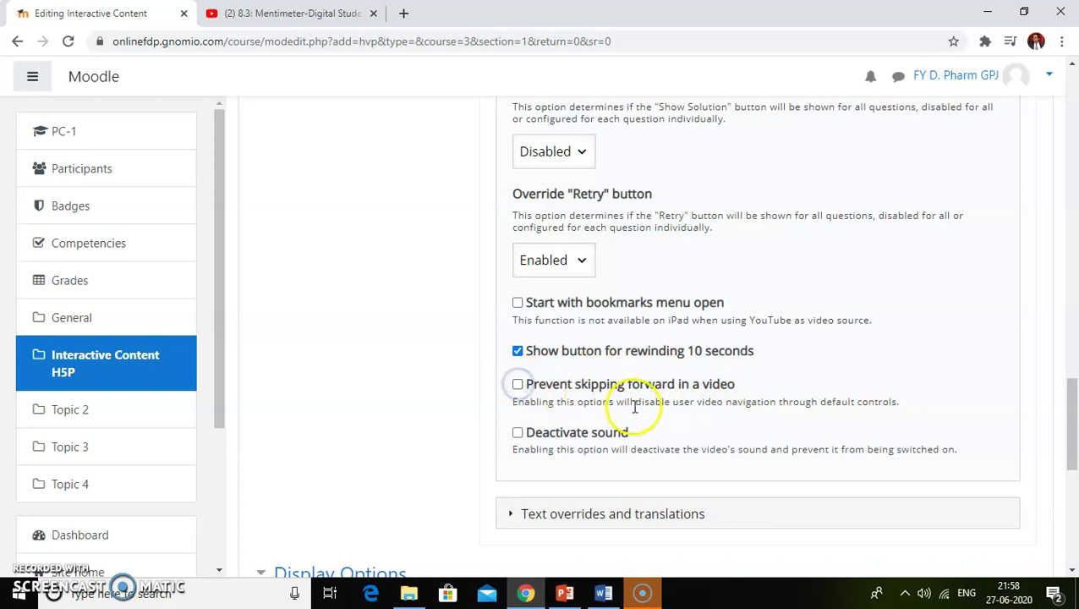
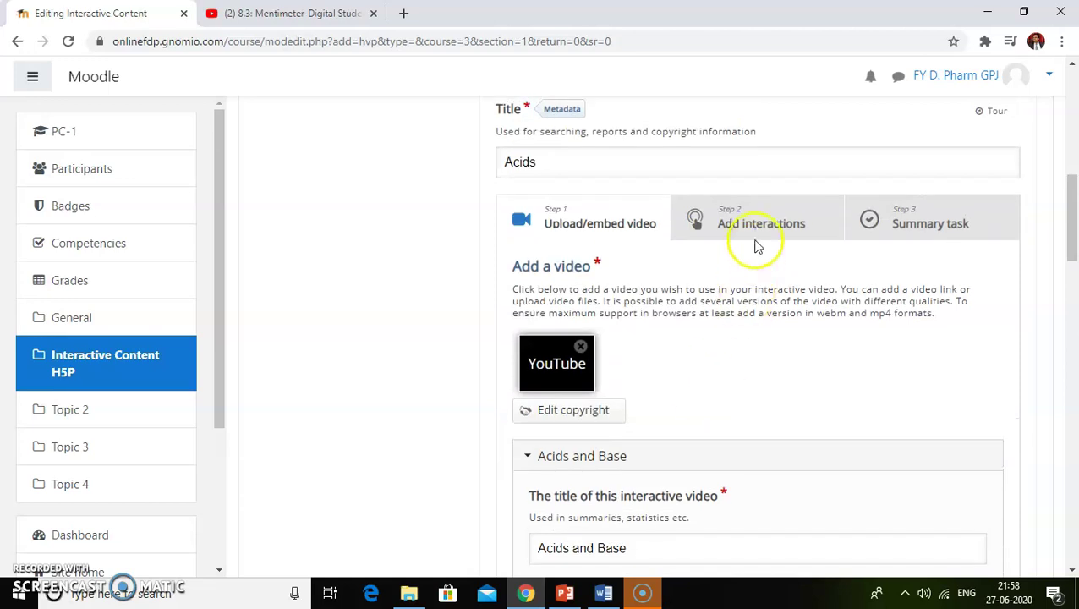
# Step: Go to the Add interactions stage of the video and seek to the question marker at 1:37
pyautogui.click(754, 233)
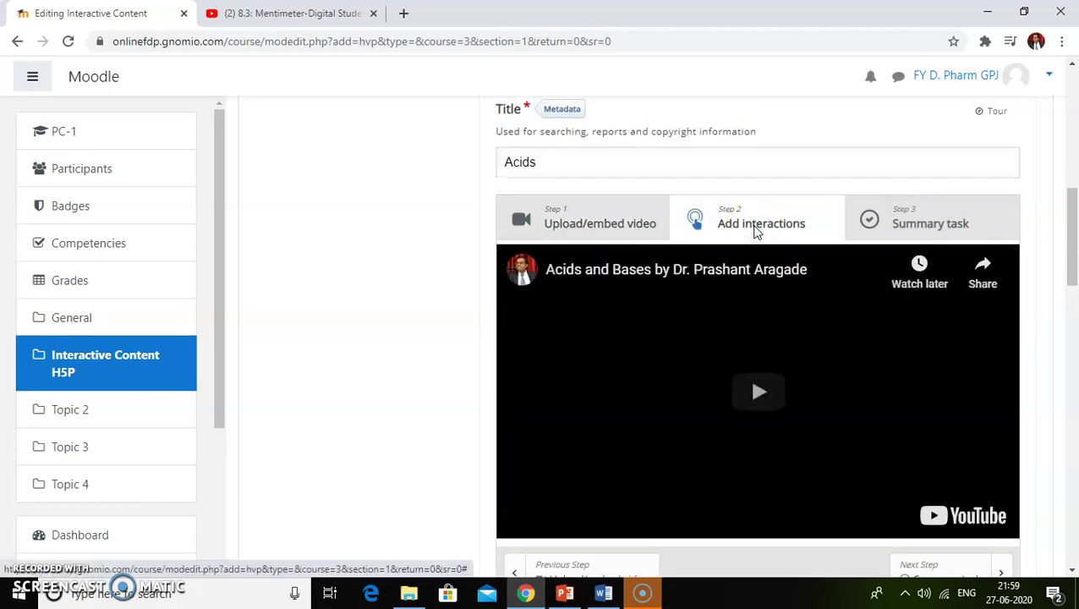
pyautogui.scroll(-1, 615, 356)
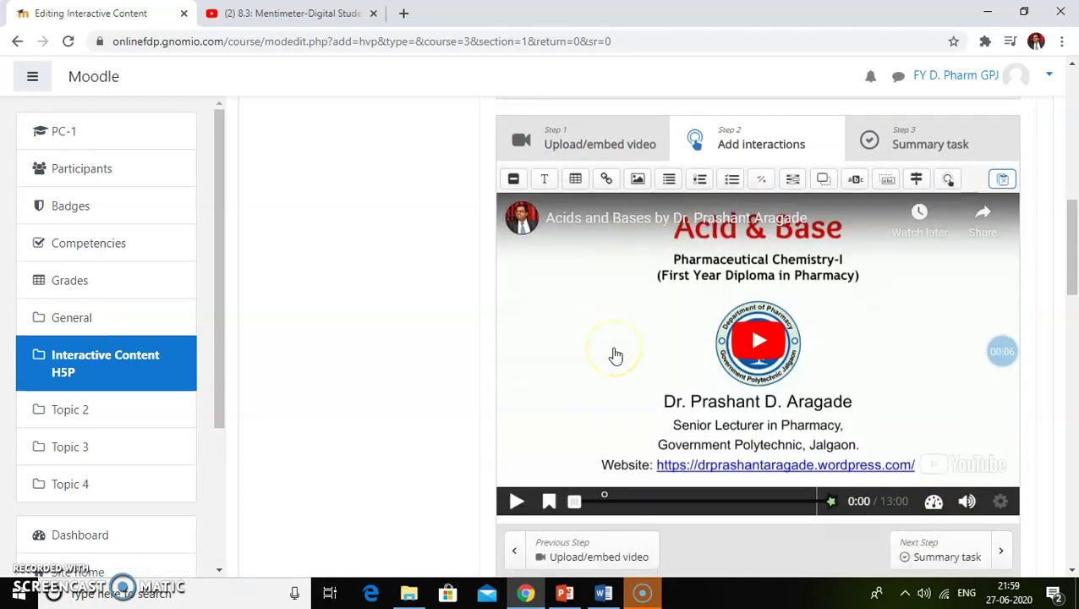
pyautogui.scroll(-1, 616, 356)
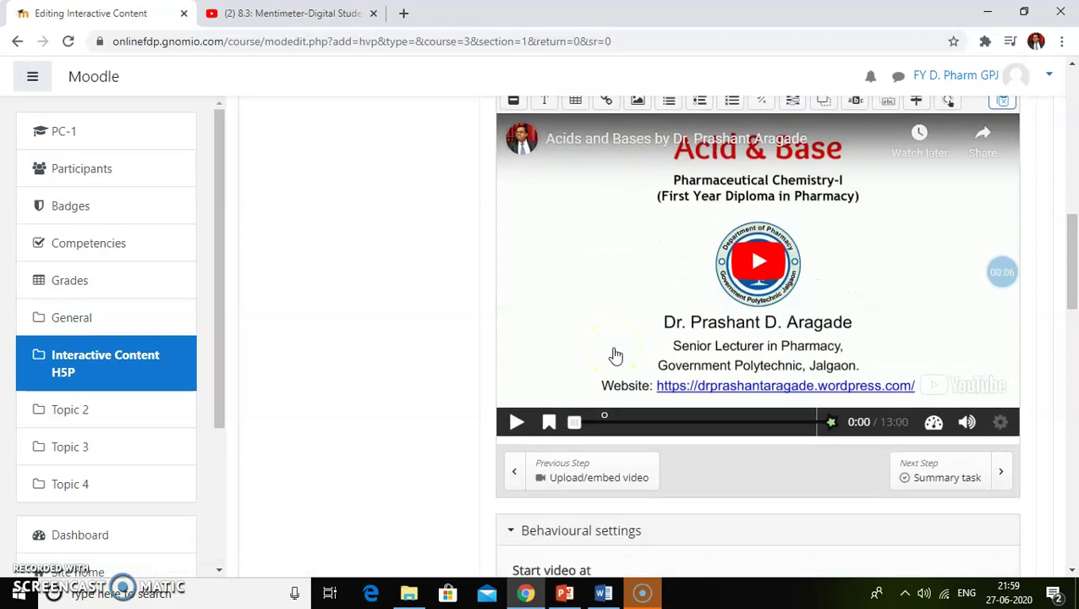
pyautogui.click(607, 421)
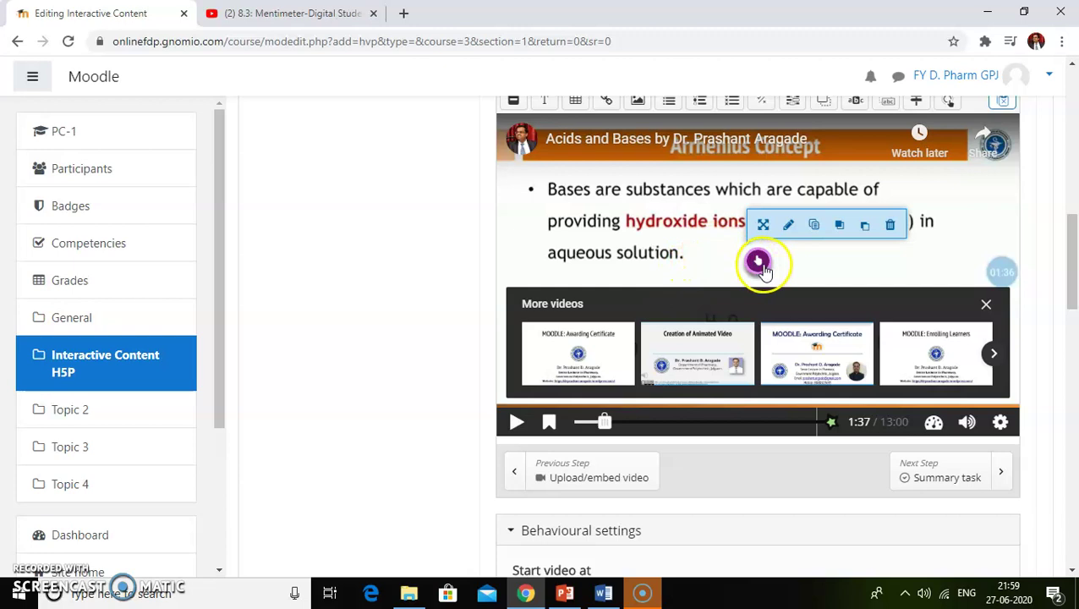
# Step: Open the question interaction on the hydroxide ions slide for editing and examine its display time and display settings
pyautogui.scroll(1, 758, 262)
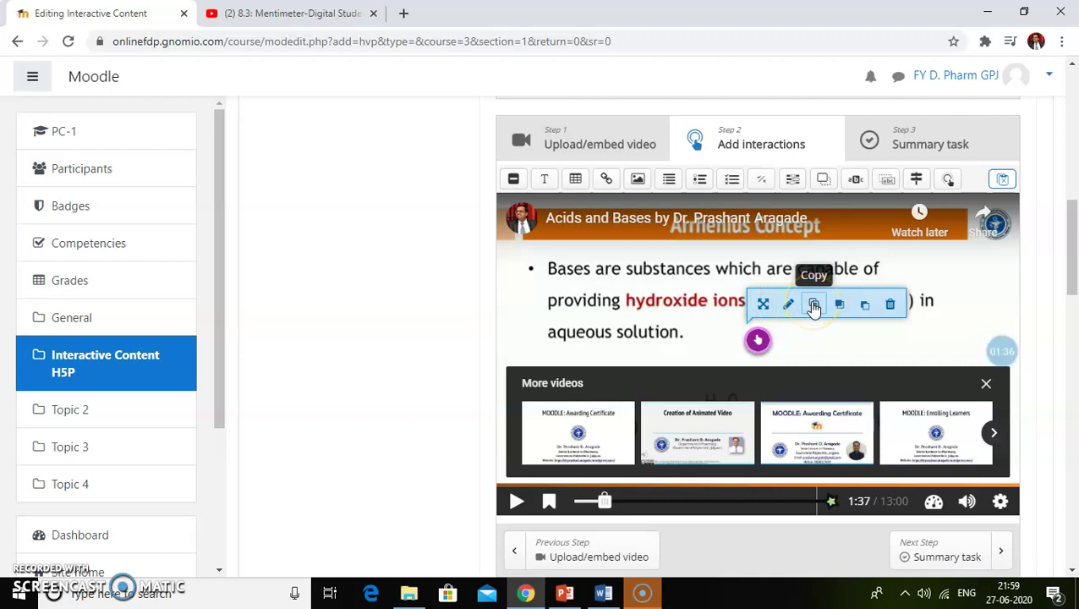
pyautogui.click(856, 310)
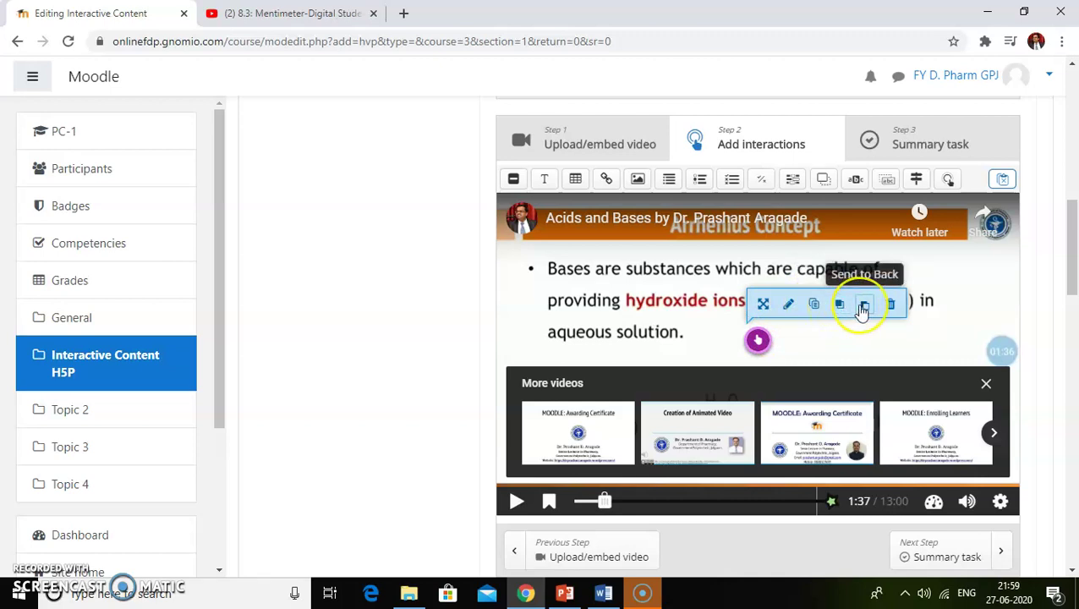
pyautogui.click(893, 308)
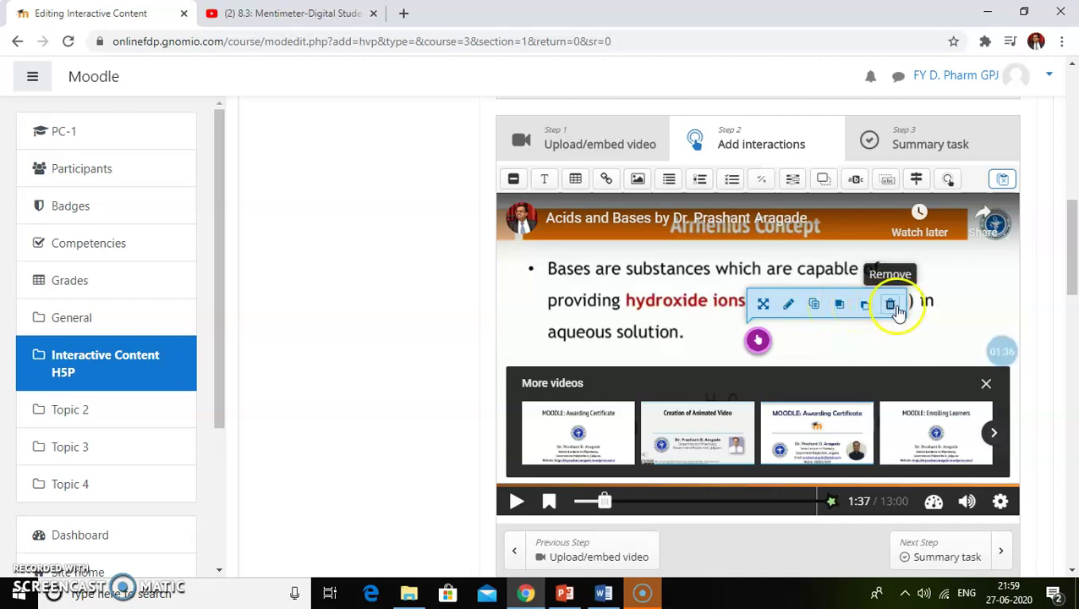
pyautogui.click(792, 313)
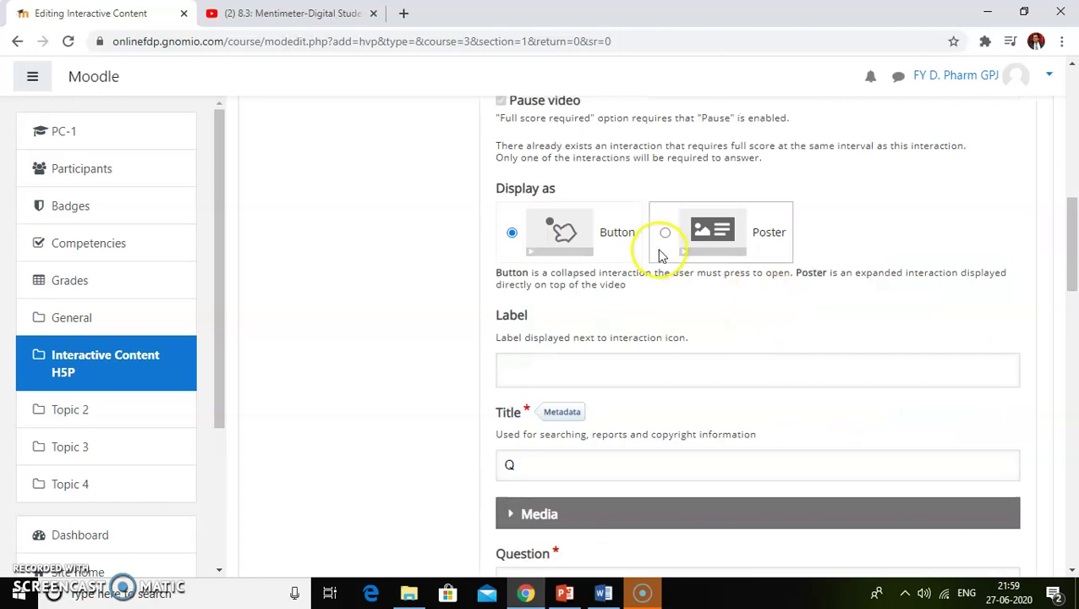
pyautogui.scroll(2, 614, 327)
pyautogui.click(609, 218)
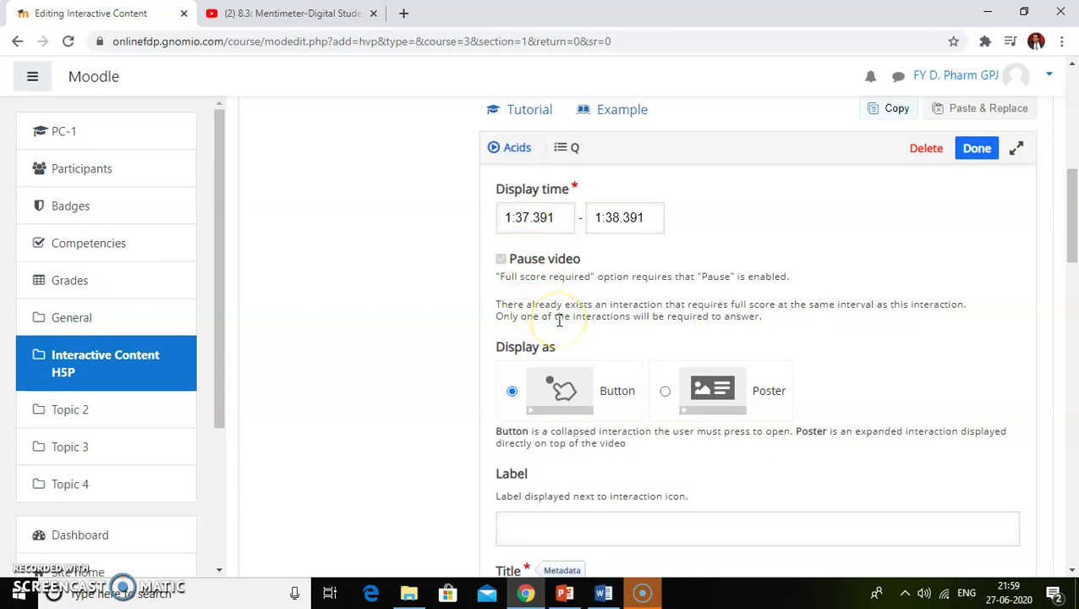
# Step: Clear the message displayed if the answer is selected in the tips and feedback of the "Hydrogen ion in water" option
pyautogui.scroll(-4, 559, 320)
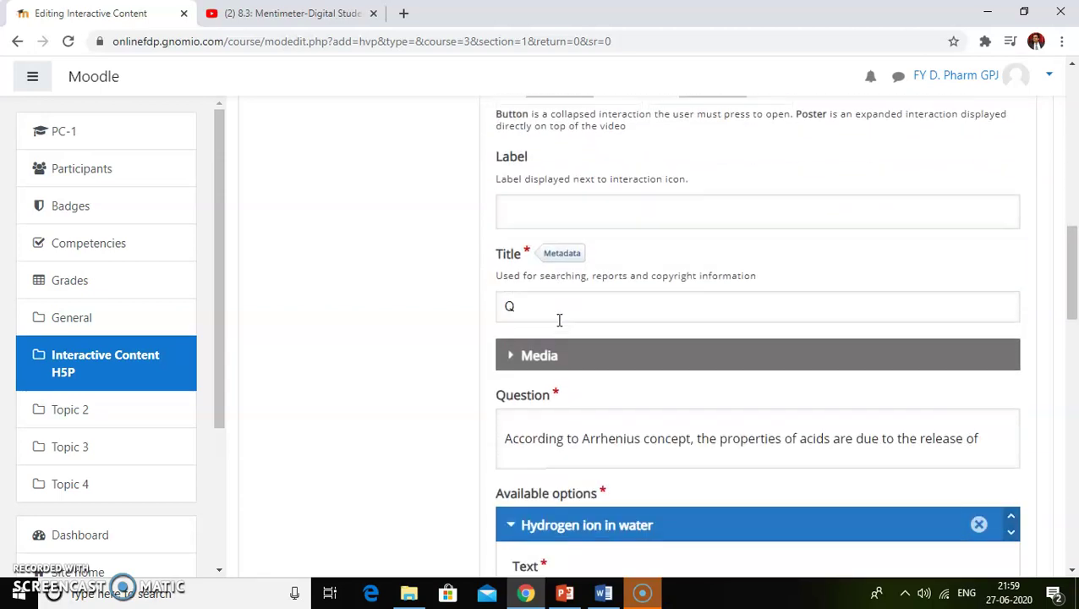
pyautogui.scroll(-1, 559, 320)
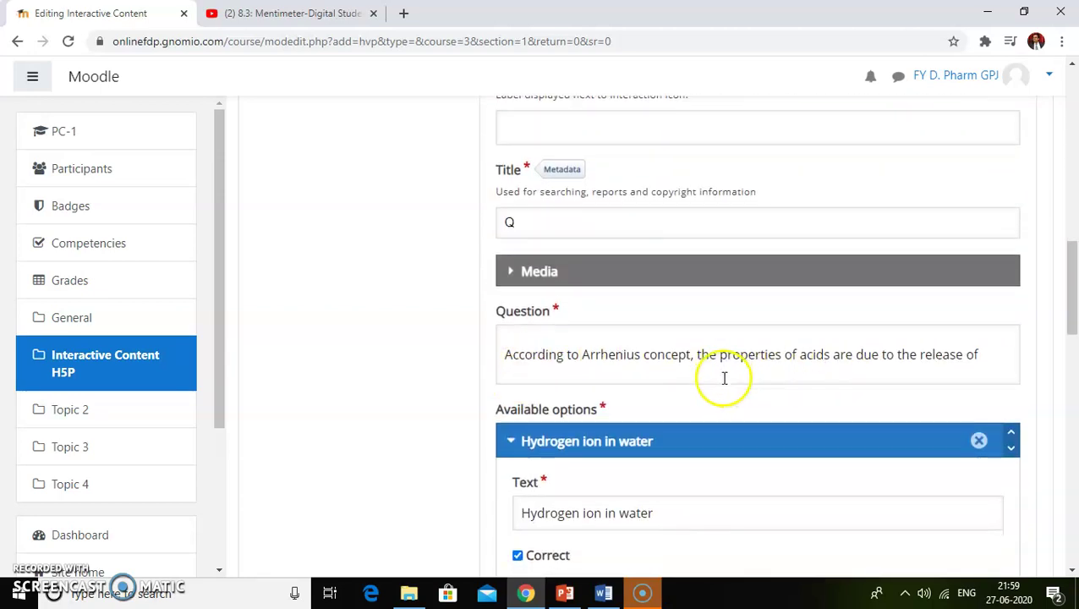
pyautogui.scroll(-2, 556, 386)
pyautogui.scroll(-1, 550, 369)
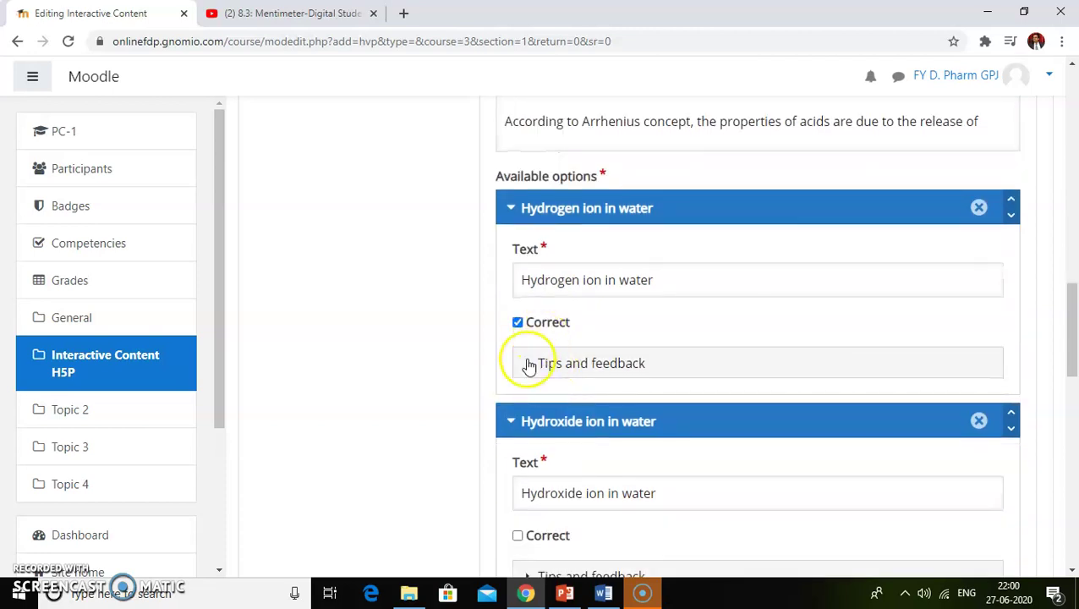
pyautogui.click(528, 365)
pyautogui.scroll(-3, 633, 392)
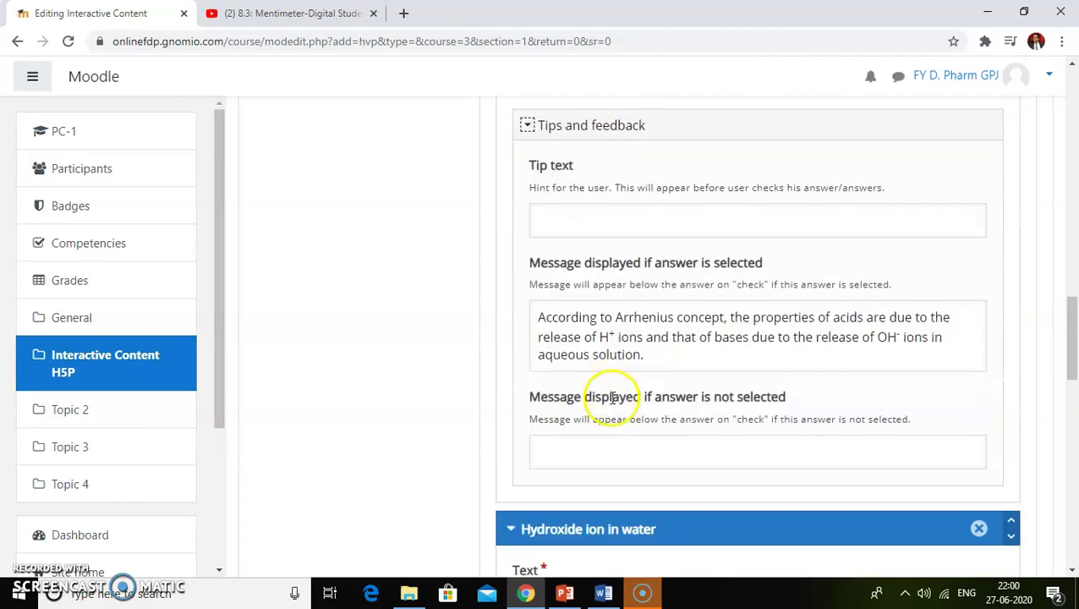
pyautogui.click(653, 356)
pyautogui.click(552, 354)
pyautogui.hotkey('ctrl', 'a')
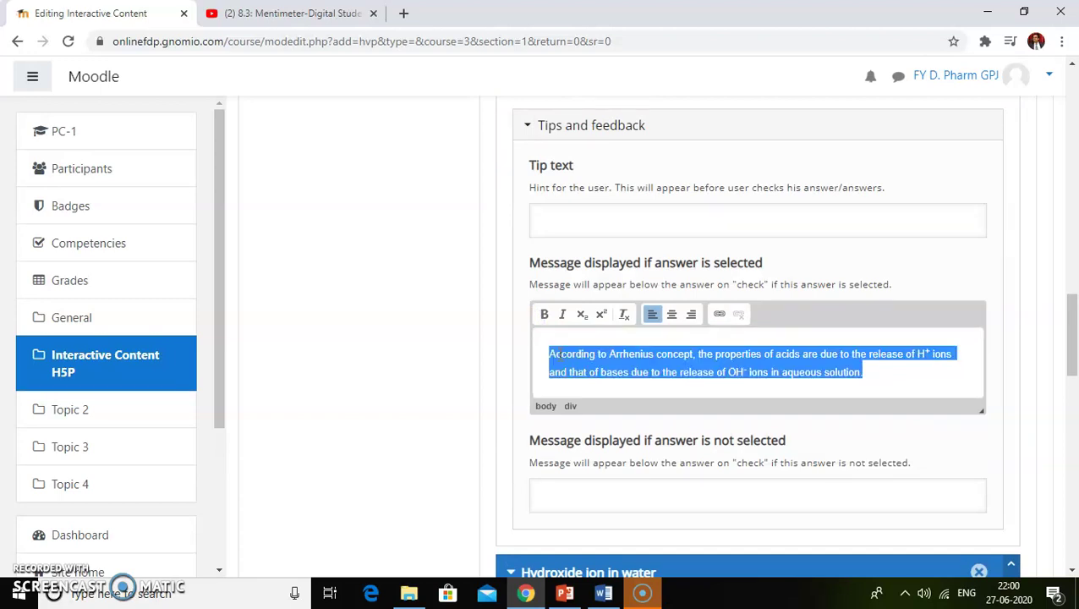
pyautogui.press('BackSpace')
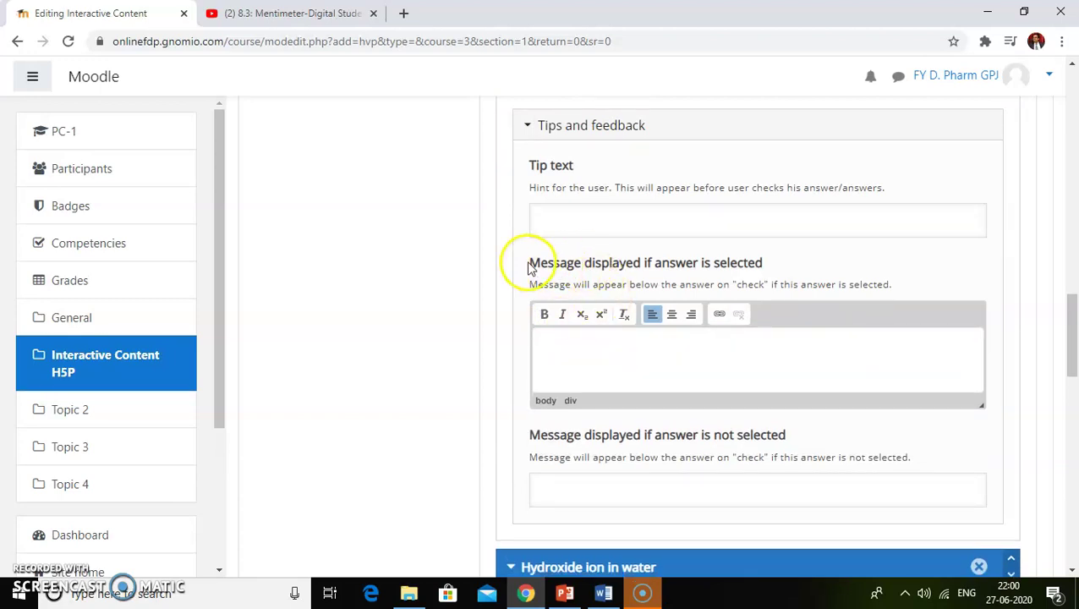
# Step: Examine the question's two answer options, their correct marking, and the overall feedback text for the 0–100 % score range
pyautogui.scroll(1, 593, 207)
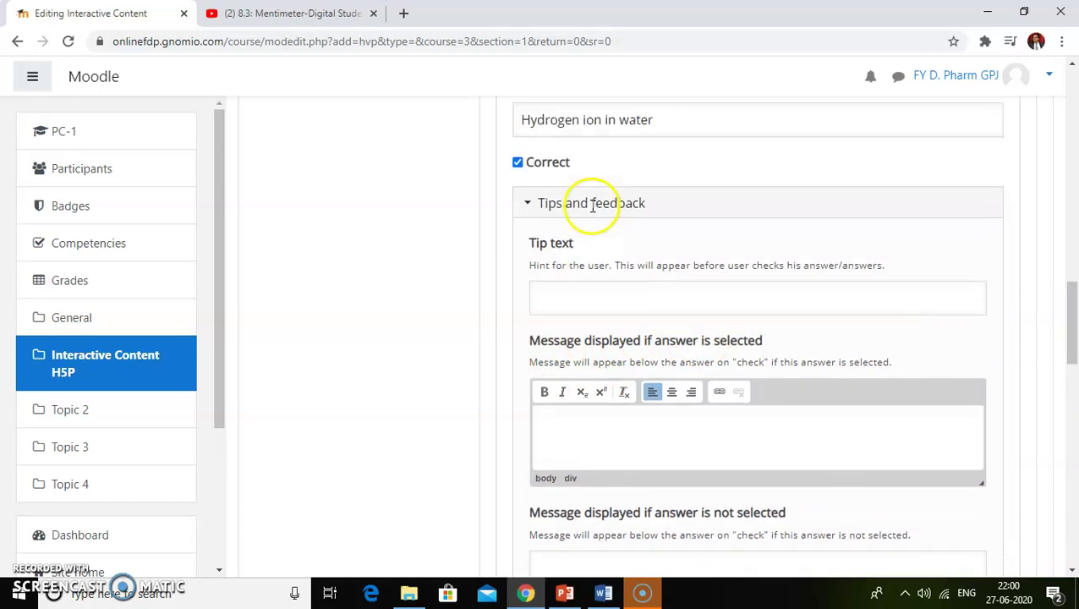
pyautogui.scroll(1, 592, 208)
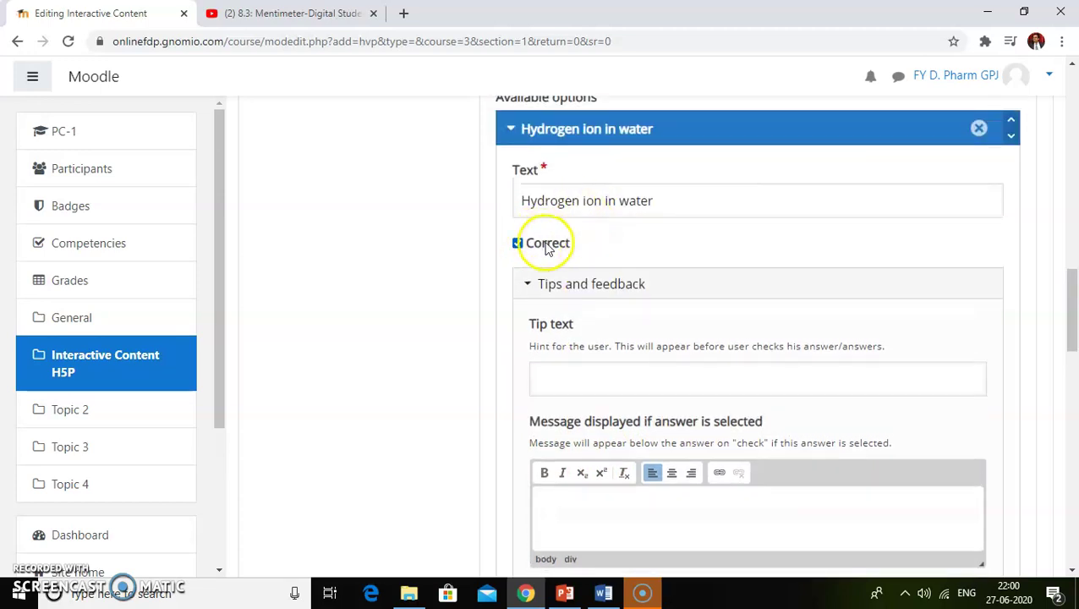
pyautogui.scroll(-4, 602, 355)
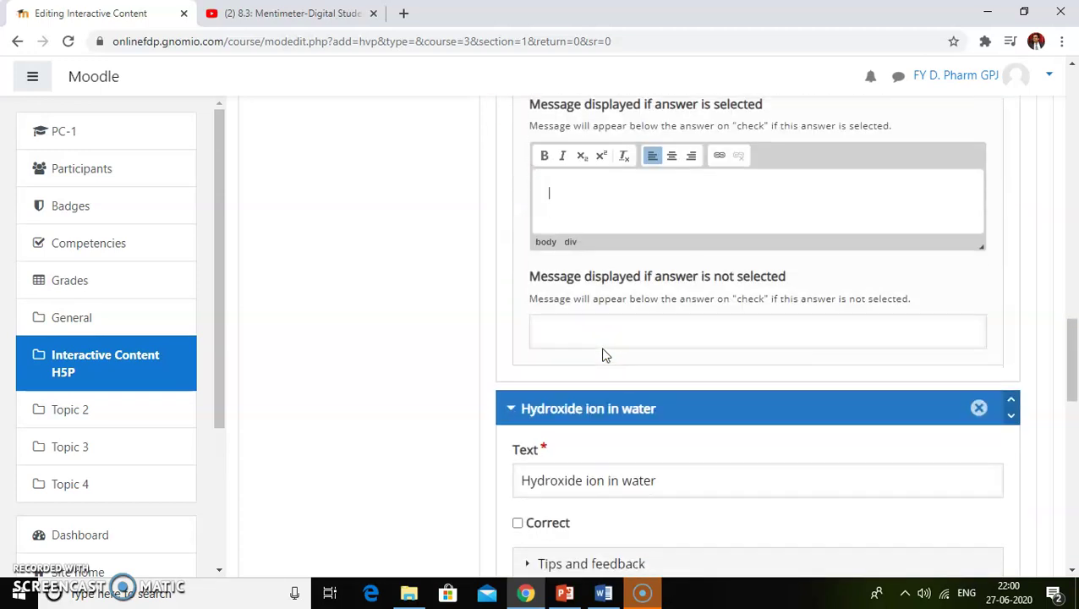
pyautogui.scroll(-1, 605, 332)
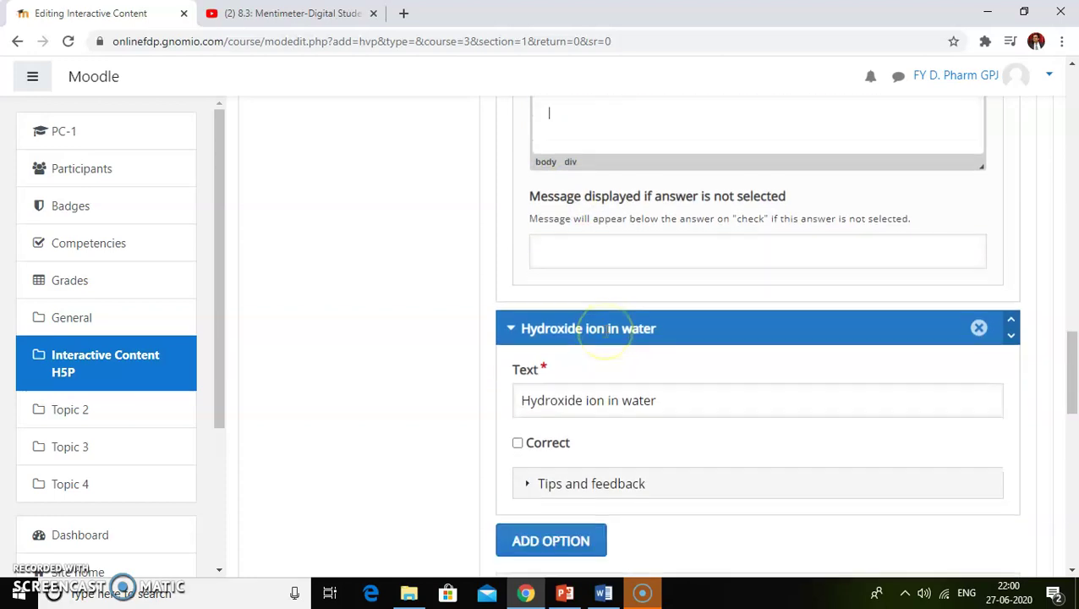
pyautogui.scroll(-1, 606, 331)
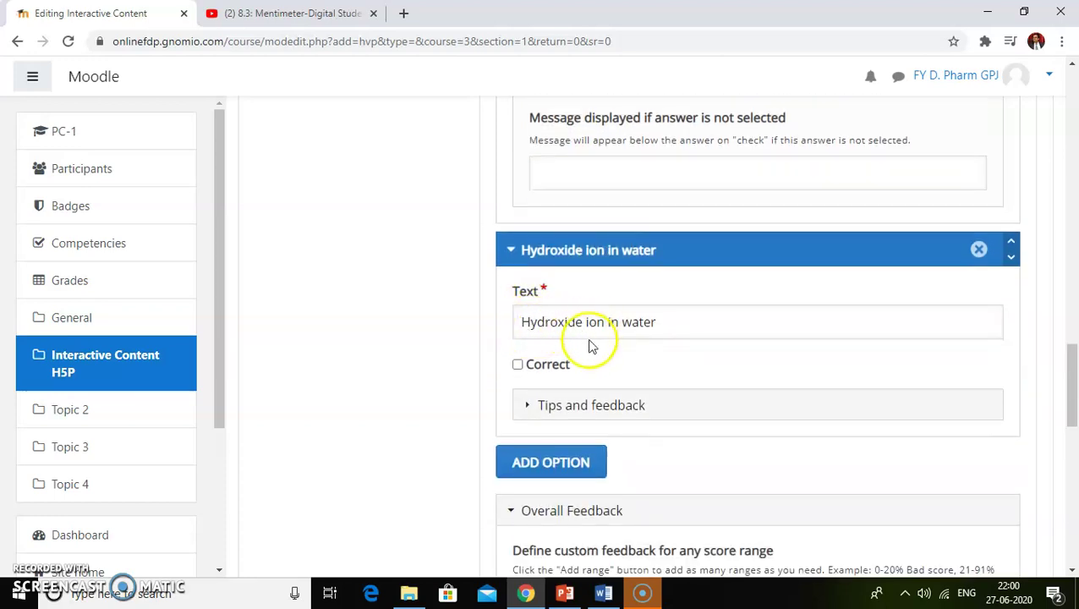
pyautogui.scroll(-1, 590, 347)
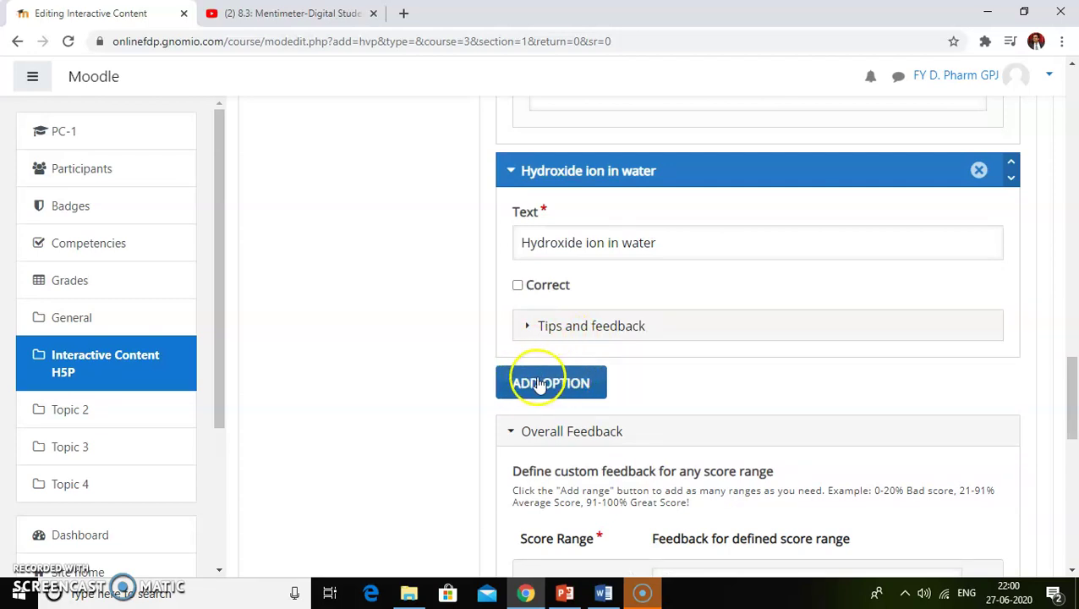
pyautogui.scroll(-2, 645, 378)
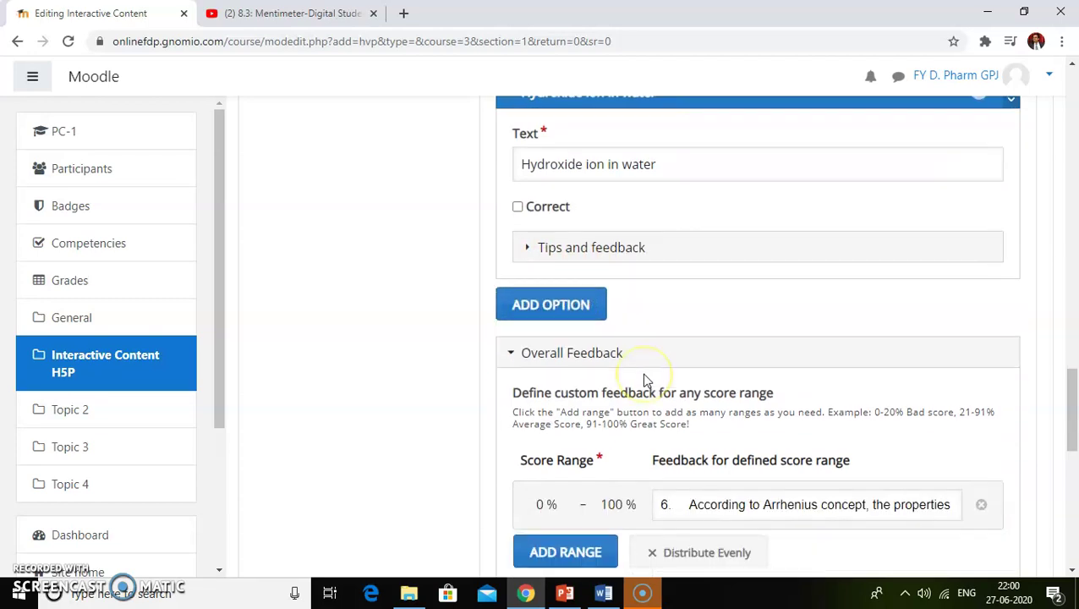
pyautogui.scroll(-1, 645, 380)
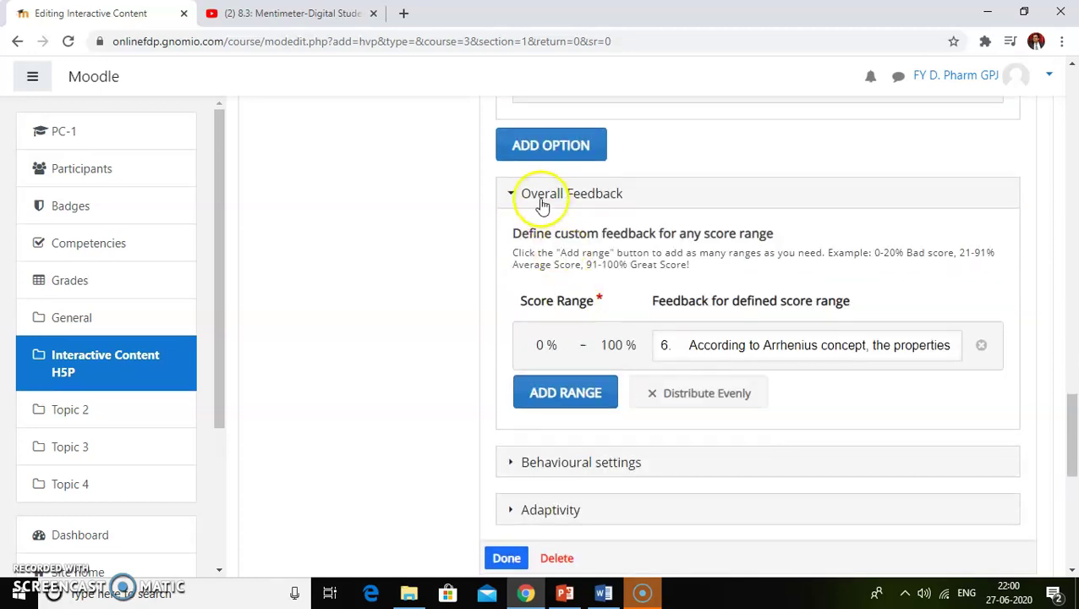
pyautogui.moveTo(659, 345); pyautogui.dragTo(1025, 346)
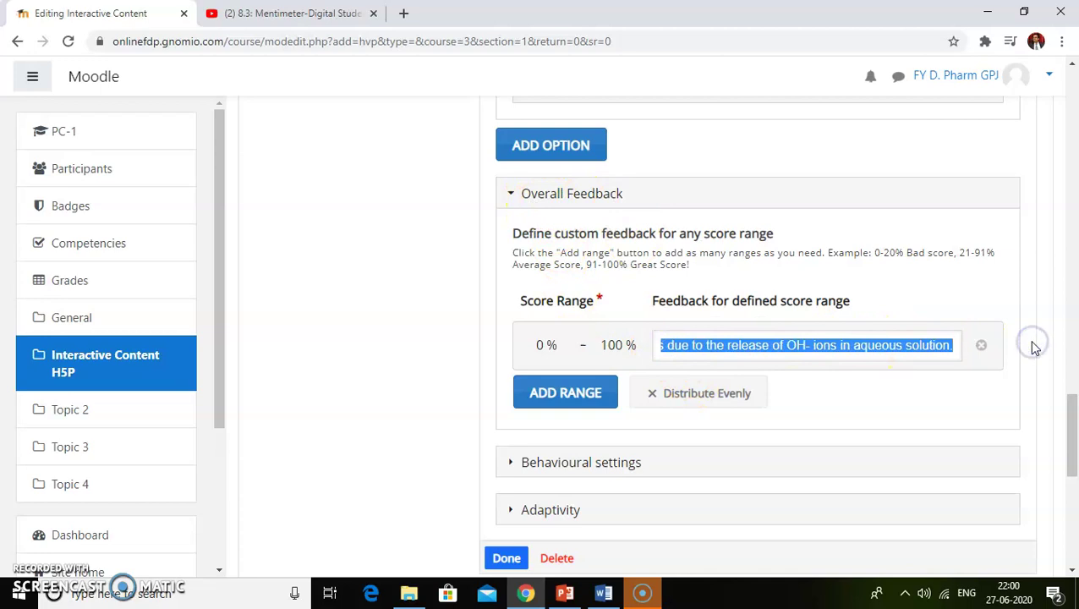
pyautogui.press('Right')
pyautogui.click(567, 385)
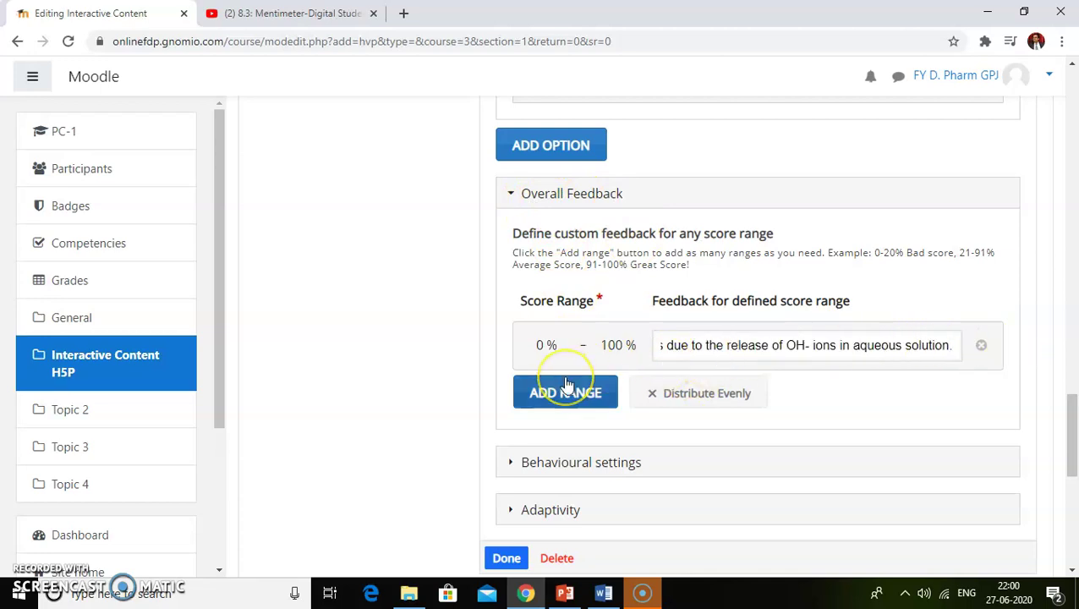
# Step: In the question's behavioural settings, disable the "Show Solution" button and enable the confirmation dialog on "Check"
pyautogui.scroll(-1, 567, 385)
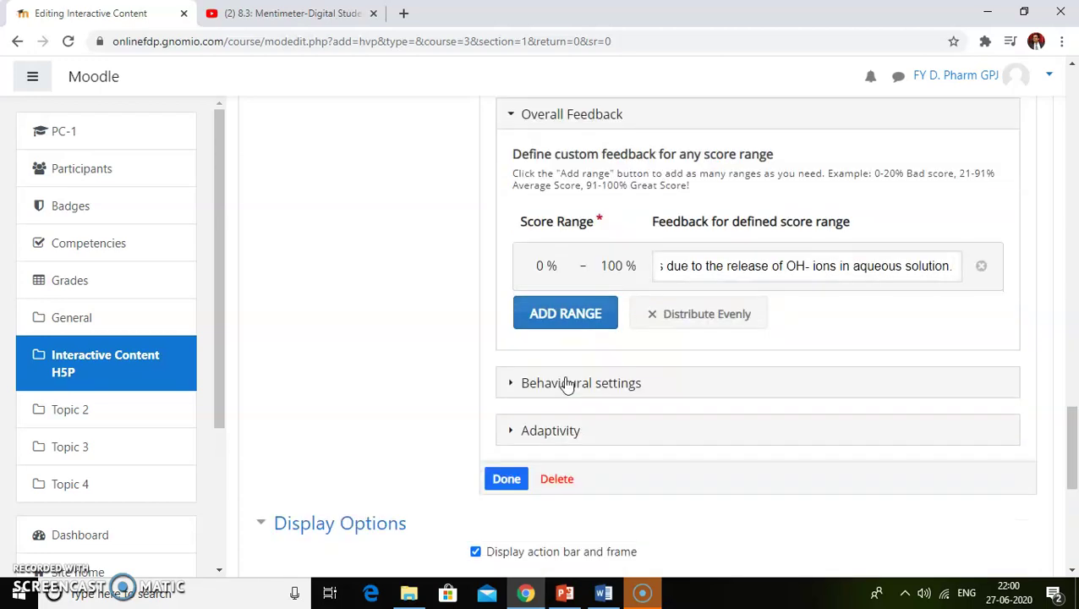
pyautogui.click(561, 385)
pyautogui.scroll(-1, 561, 385)
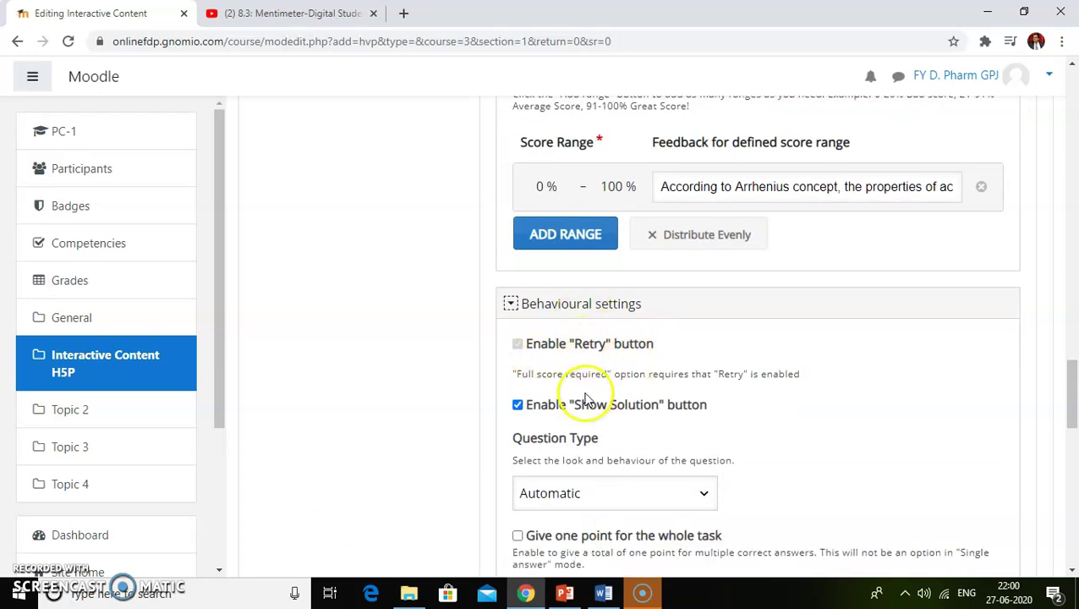
pyautogui.scroll(-1, 546, 340)
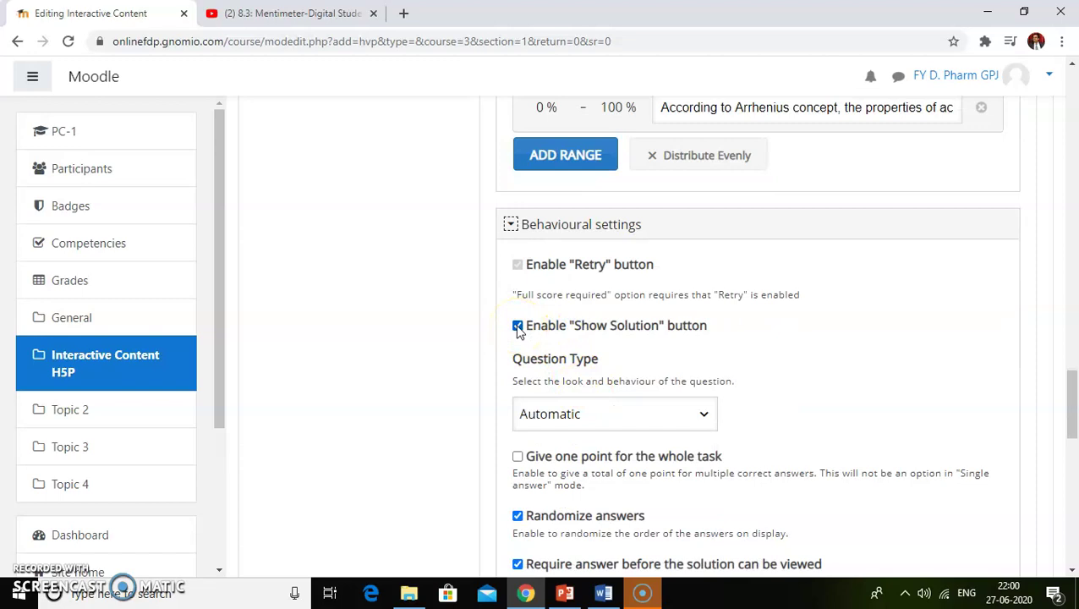
pyautogui.click(517, 326)
pyautogui.scroll(-1, 524, 373)
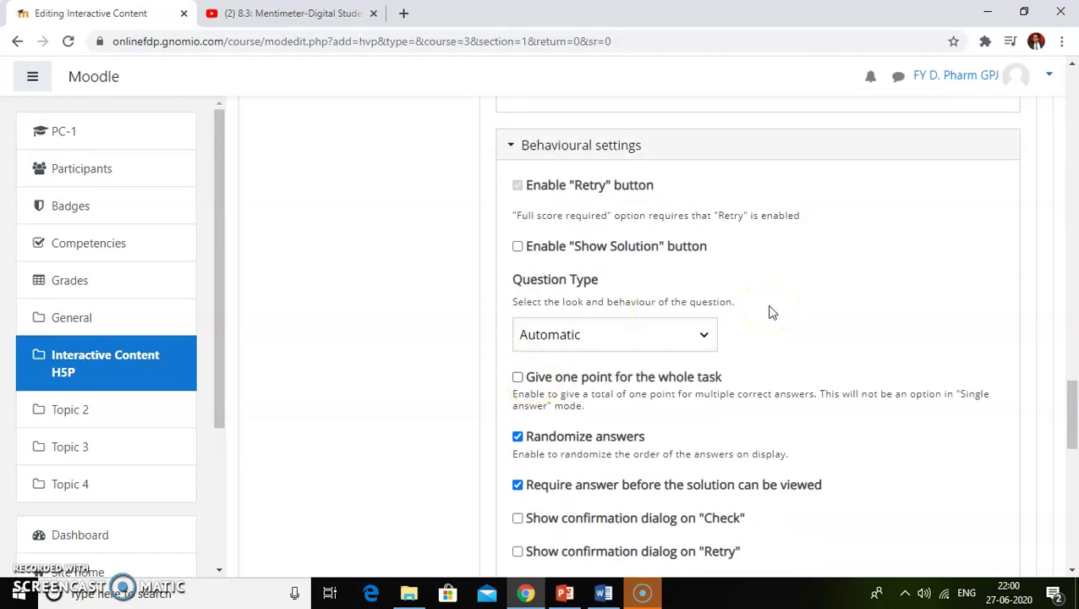
pyautogui.scroll(-3, 771, 313)
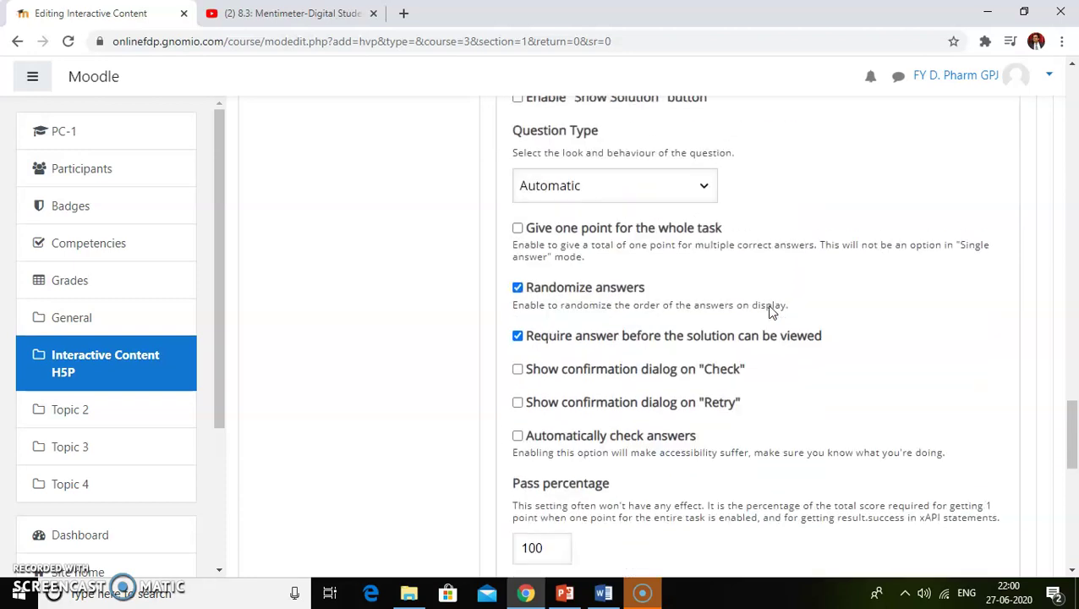
pyautogui.click(518, 281)
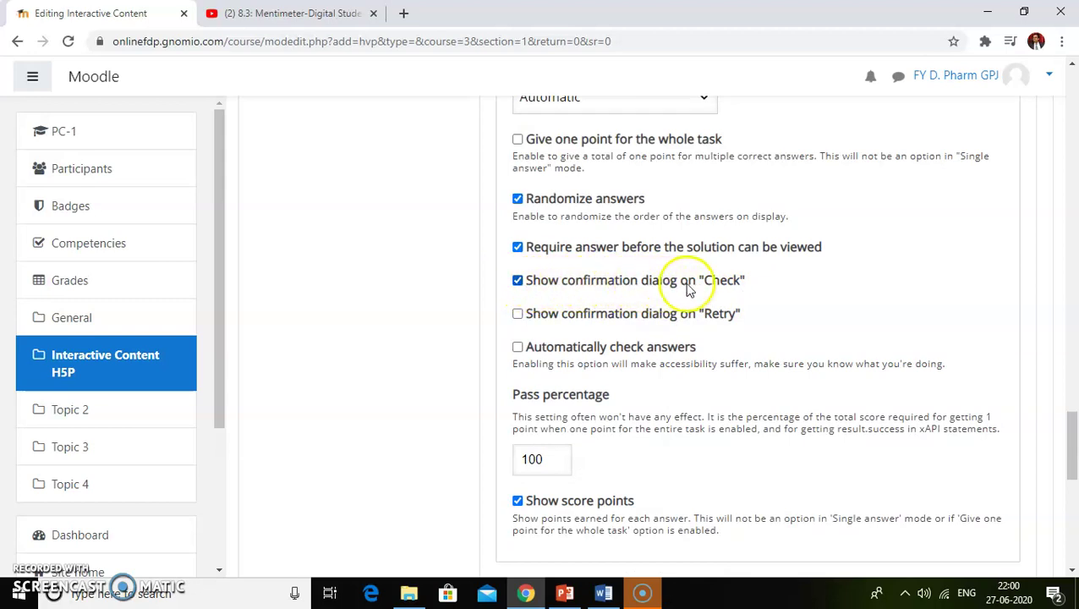
# Step: Examine the pass percentage and the adaptivity actions for all correct and wrong answers, and finish editing the question
pyautogui.scroll(-2, 641, 382)
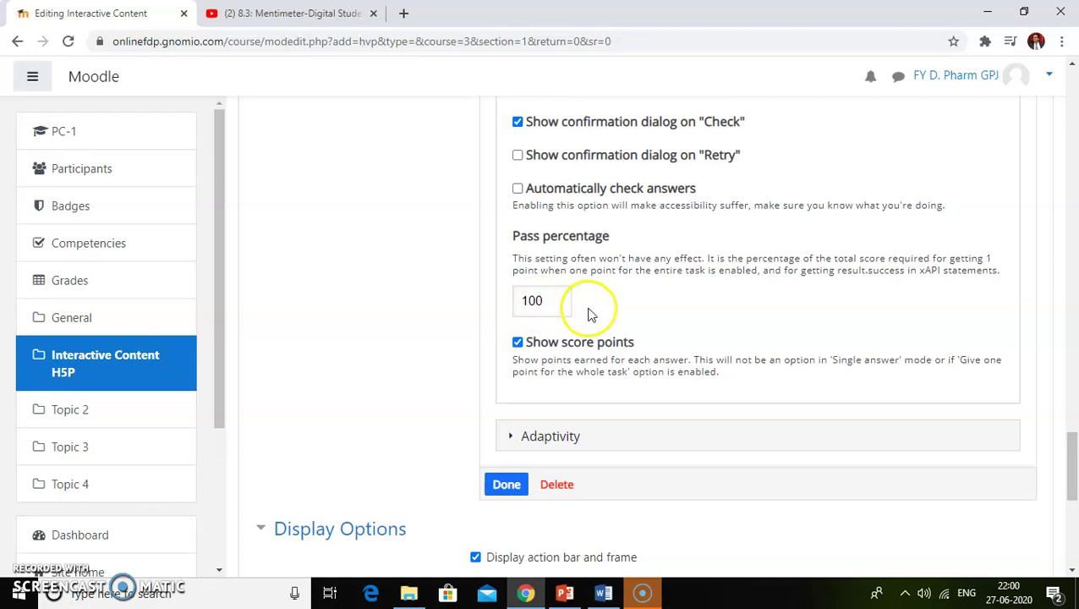
pyautogui.scroll(-1, 590, 313)
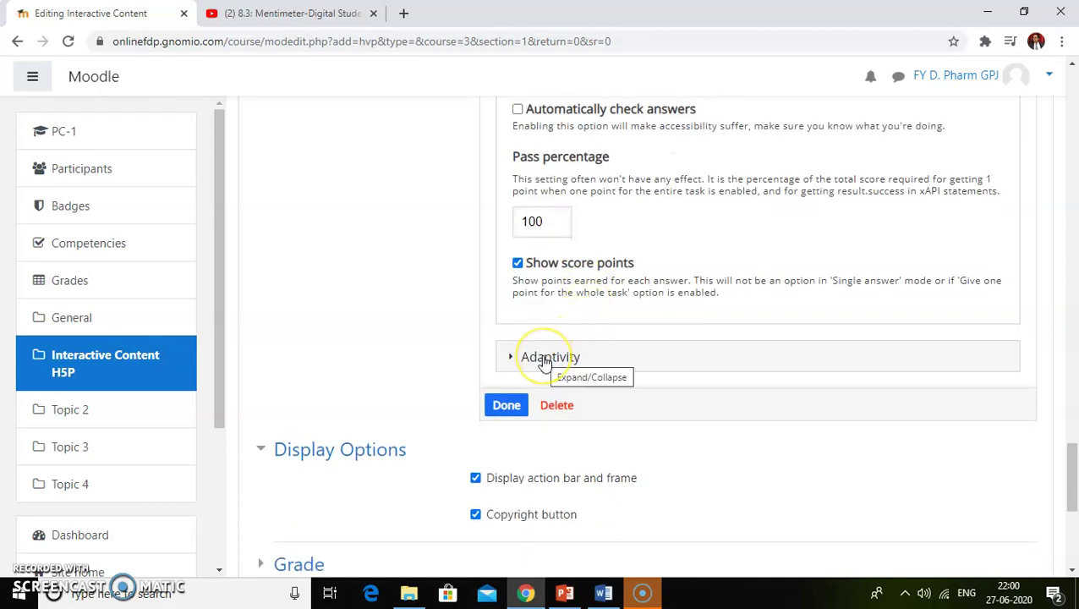
pyautogui.click(544, 358)
pyautogui.scroll(-1, 542, 356)
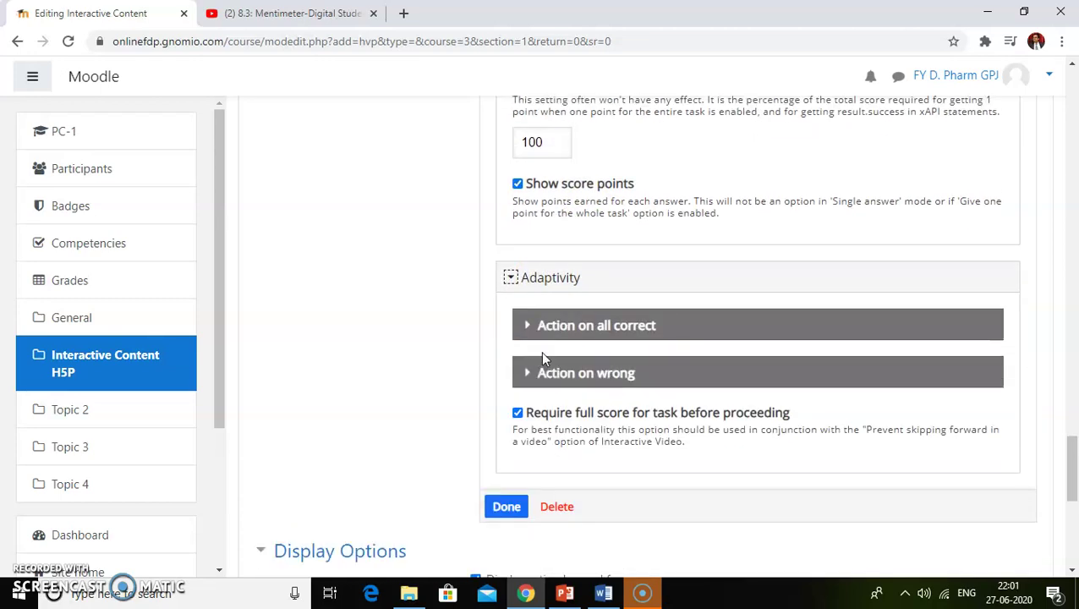
pyautogui.click(546, 330)
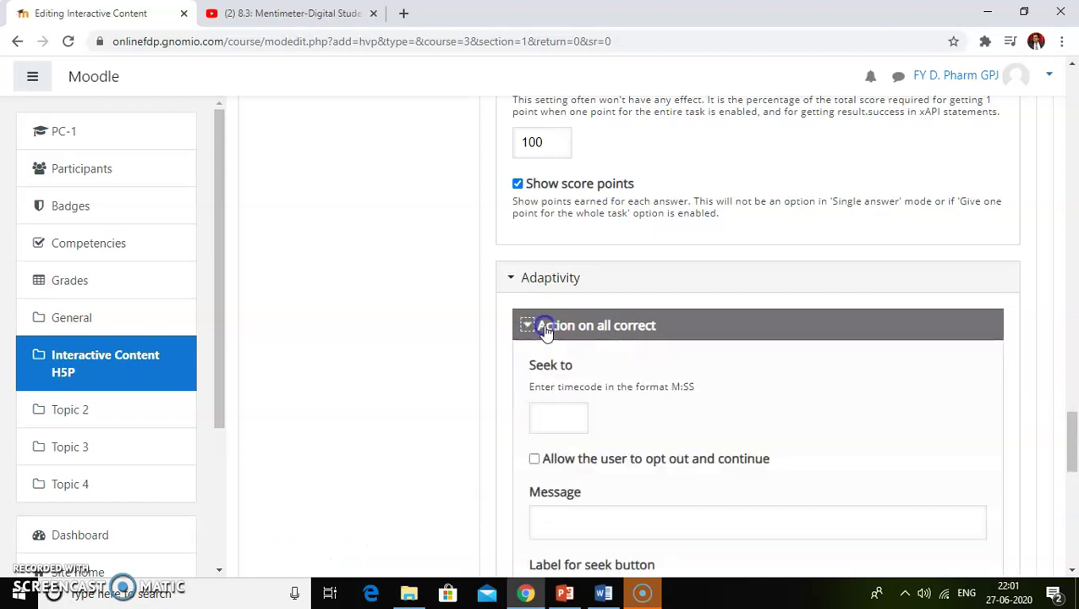
pyautogui.scroll(-2, 546, 329)
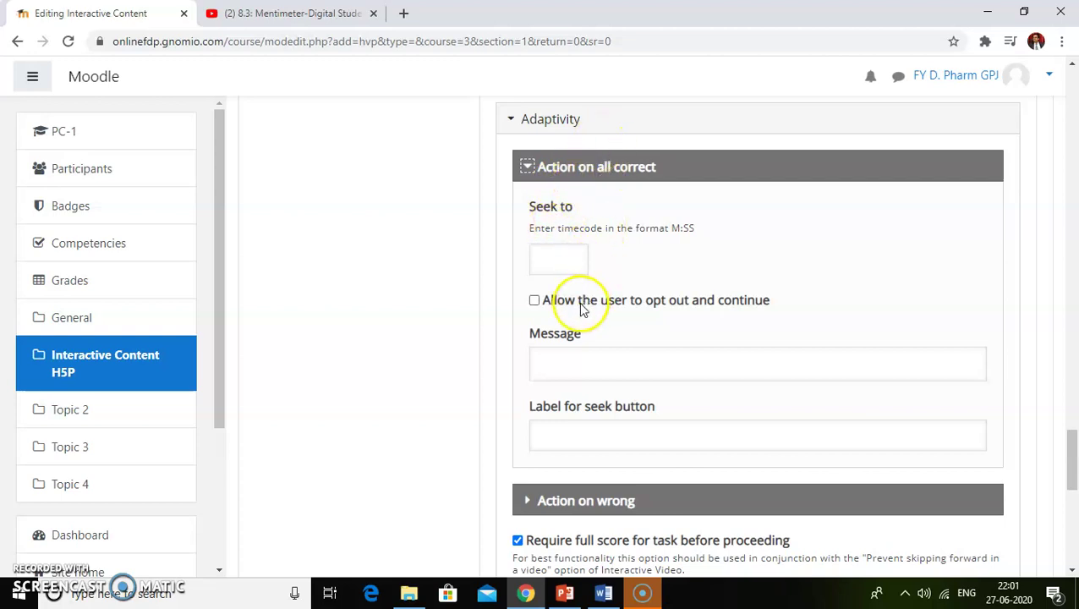
pyautogui.scroll(-2, 563, 365)
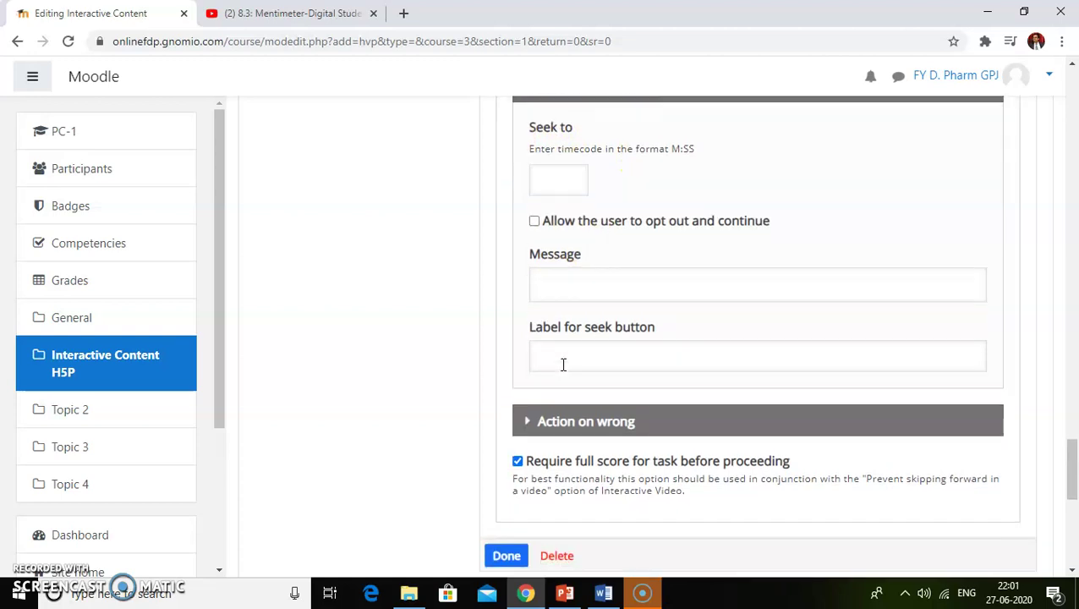
pyautogui.click(565, 349)
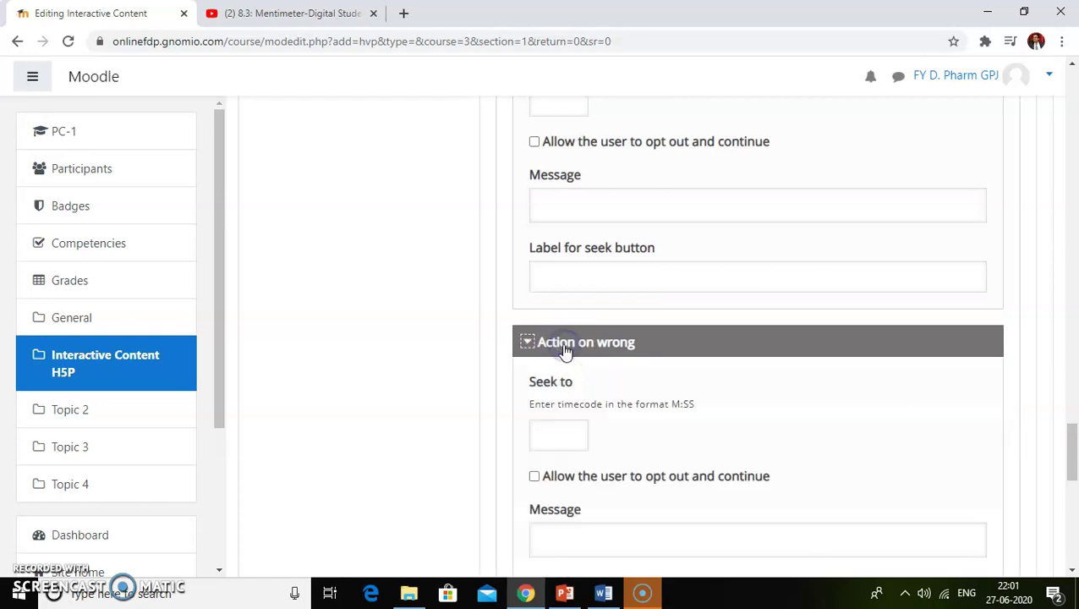
pyautogui.scroll(-2, 563, 355)
pyautogui.scroll(-2, 563, 414)
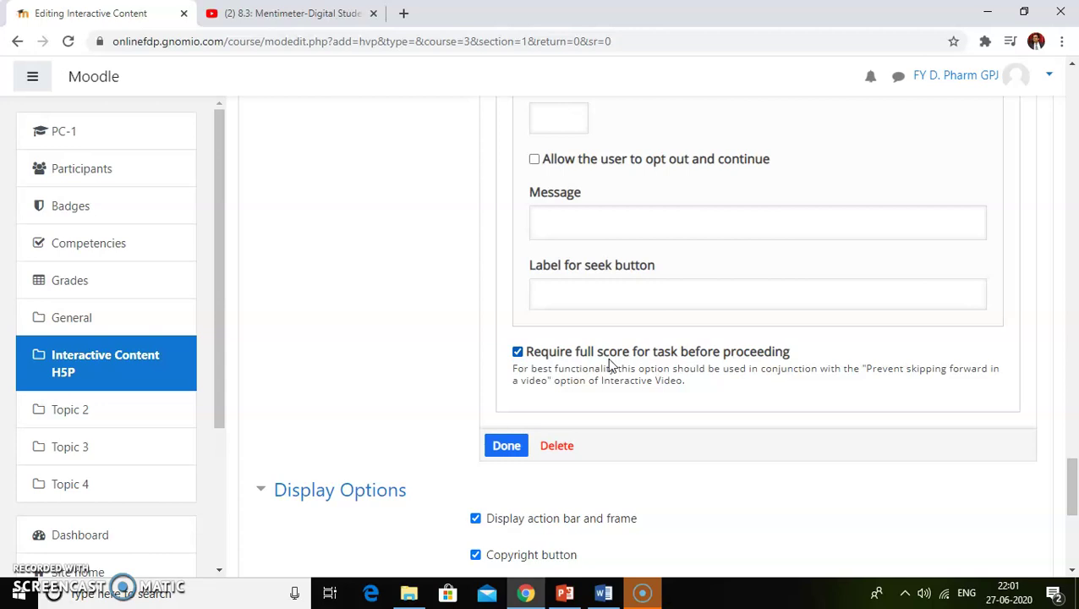
pyautogui.click(507, 447)
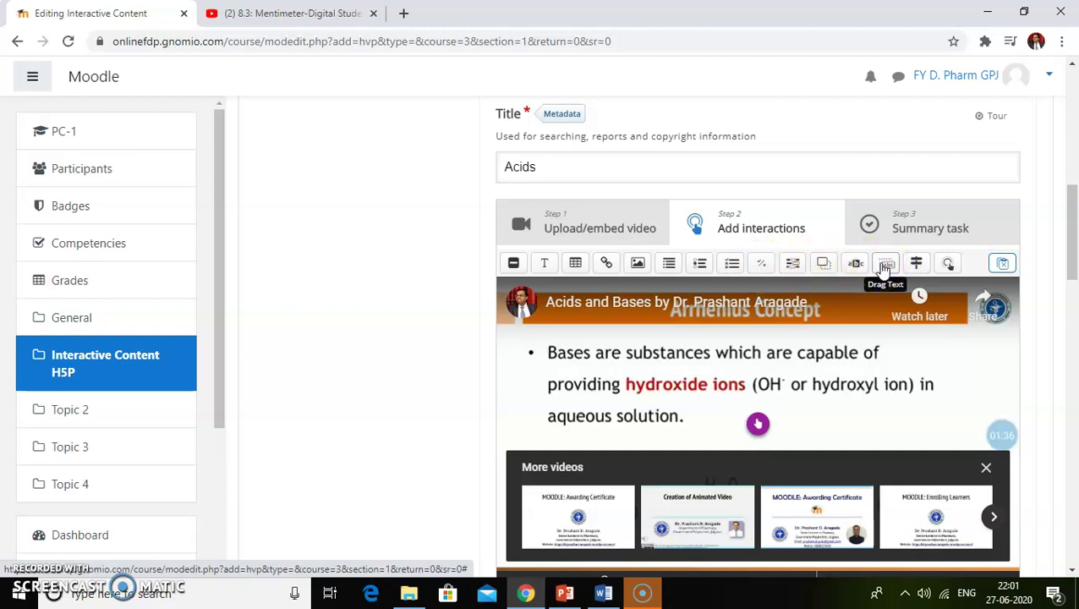
# Step: Look over the available interaction types and go to the Summary task stage of the interactive video
pyautogui.click(916, 265)
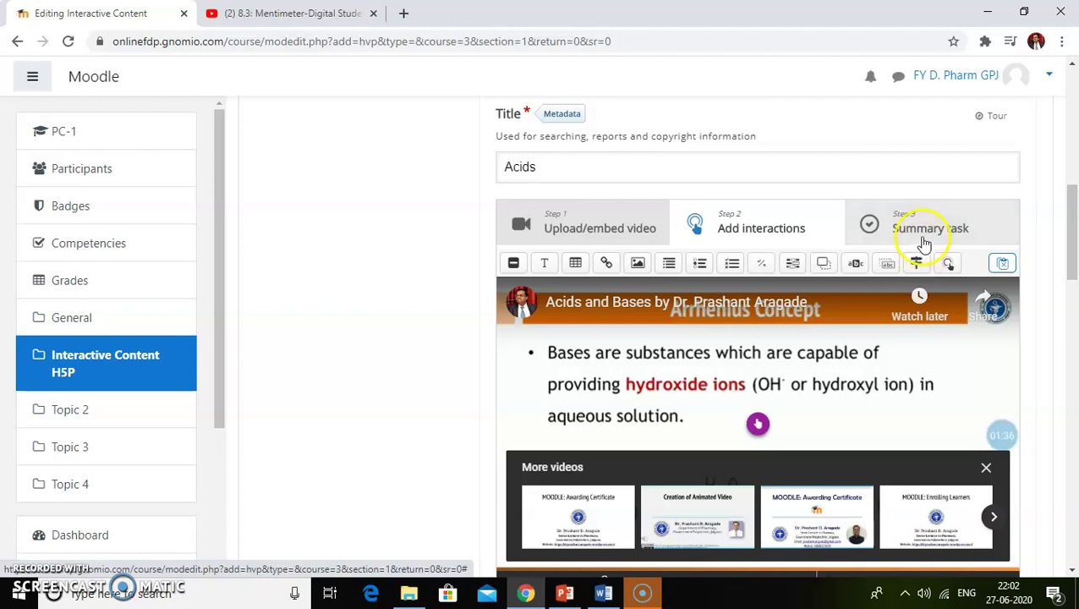
pyautogui.scroll(-2, 888, 437)
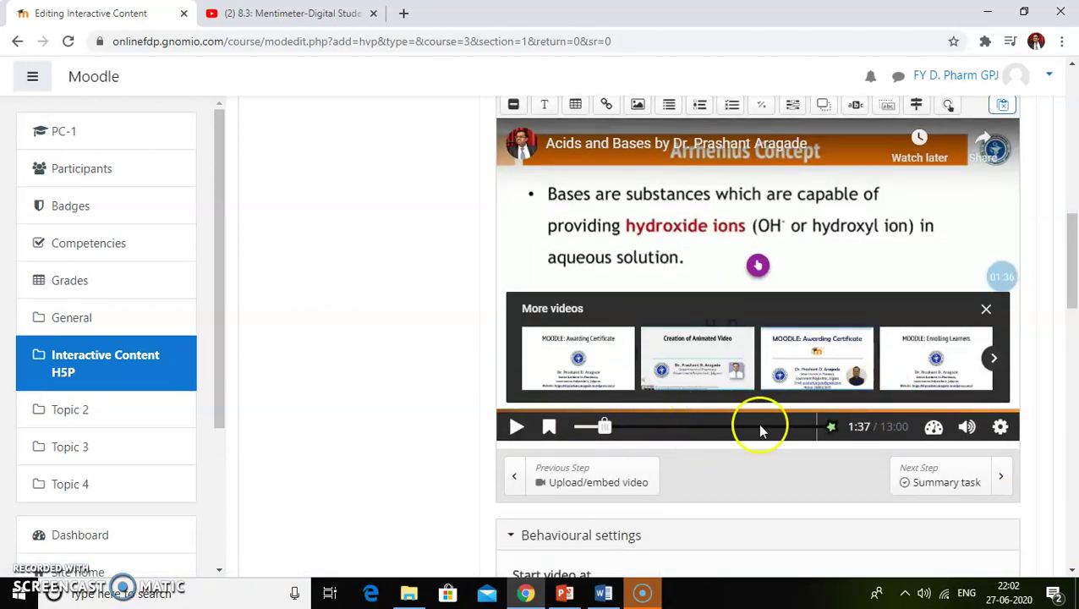
pyautogui.scroll(3, 795, 414)
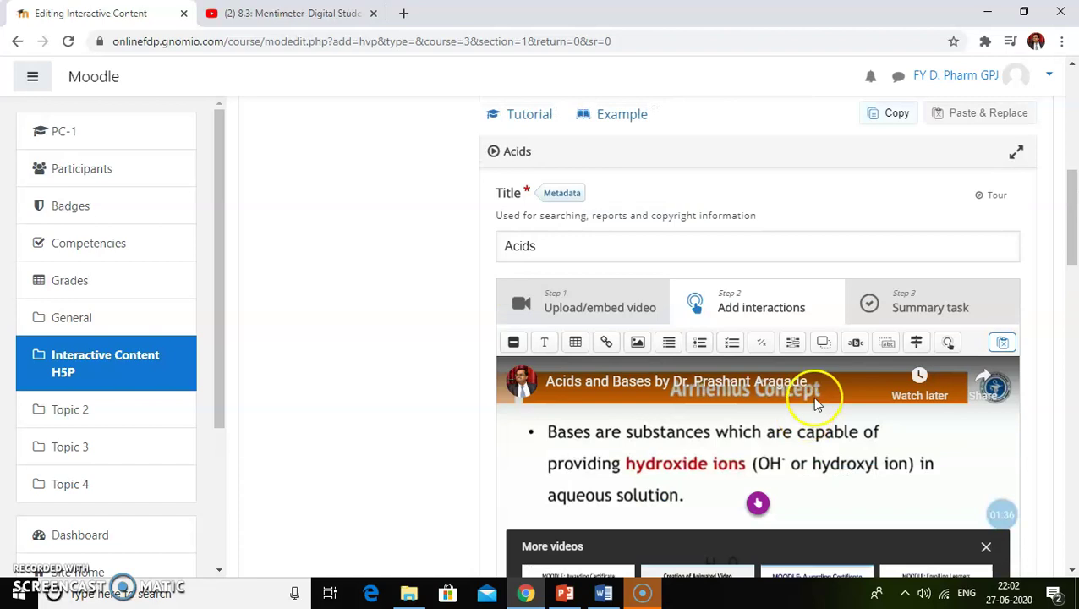
pyautogui.click(915, 306)
pyautogui.scroll(-1, 592, 425)
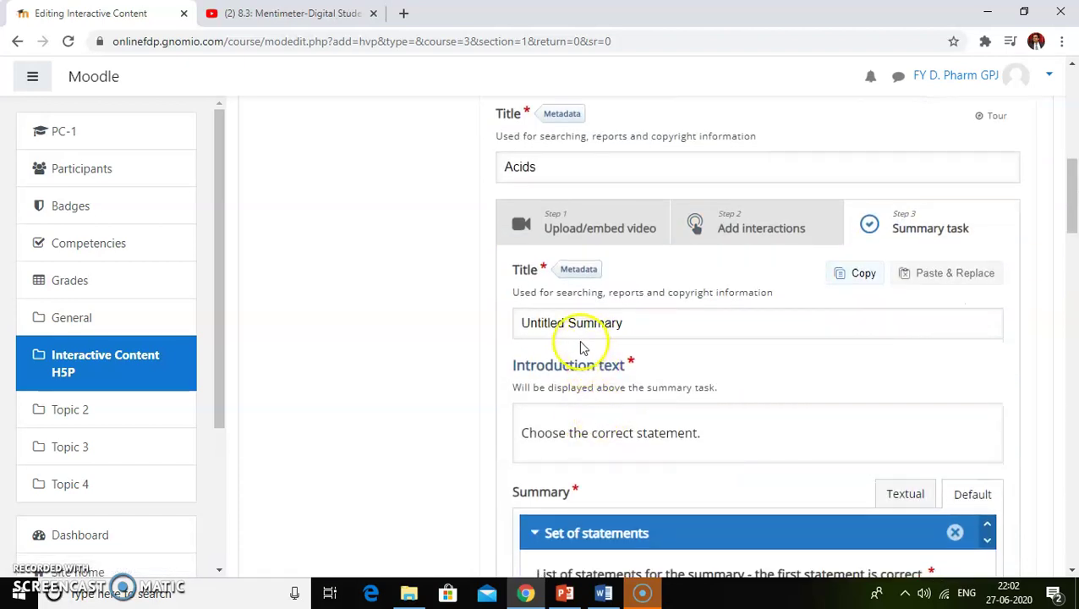
# Step: Shorten the summary task's title to "Summary"
pyautogui.moveTo(563, 326); pyautogui.dragTo(506, 330)
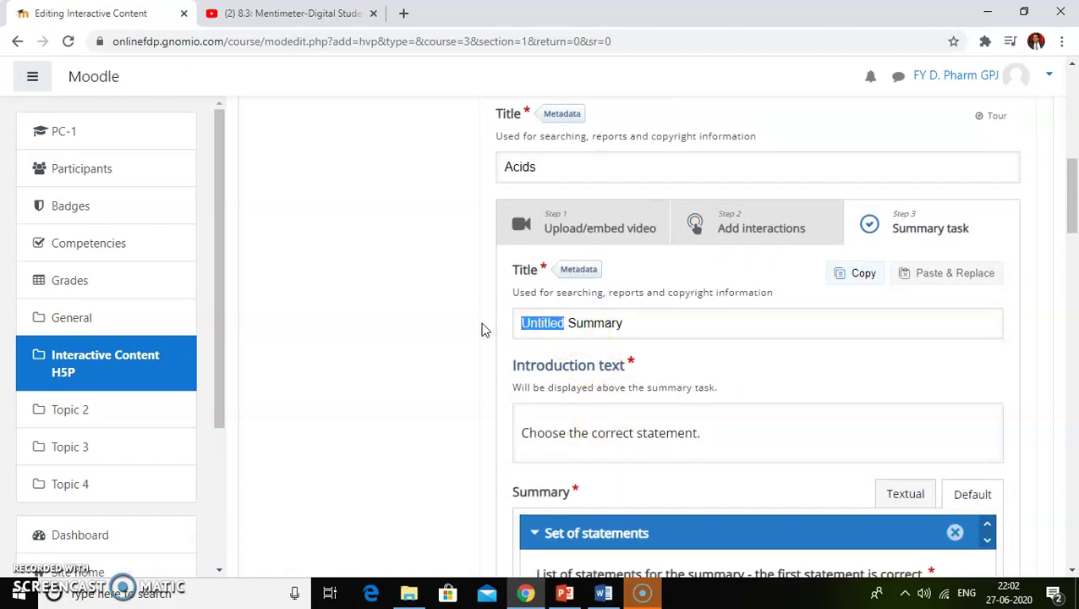
pyautogui.press('BackSpace')
pyautogui.press('Delete')
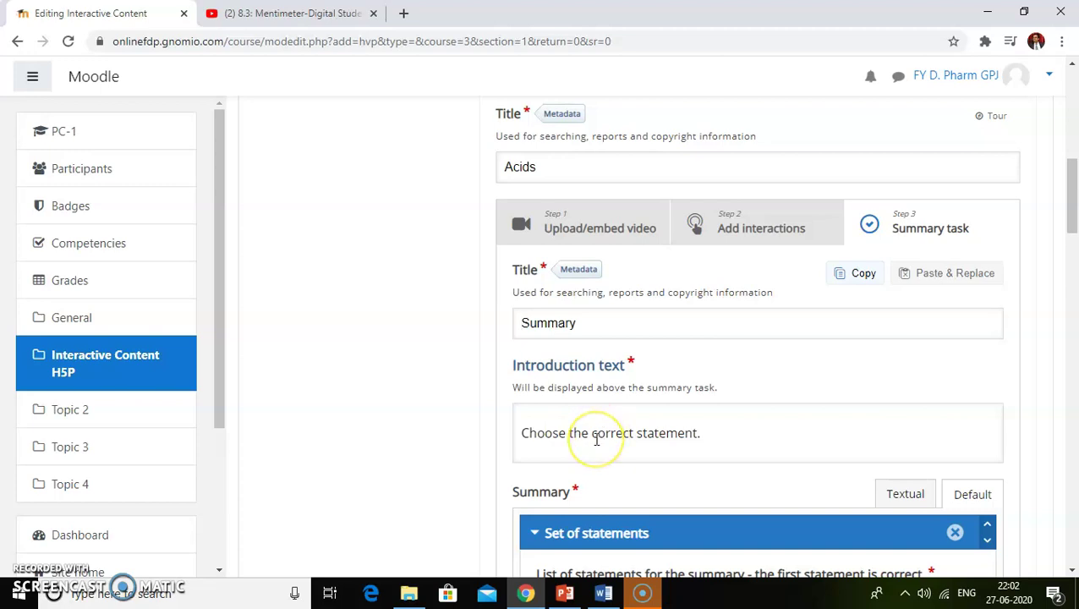
# Step: Remove the set of statements from the summary task and confirm the removal
pyautogui.scroll(-2, 596, 440)
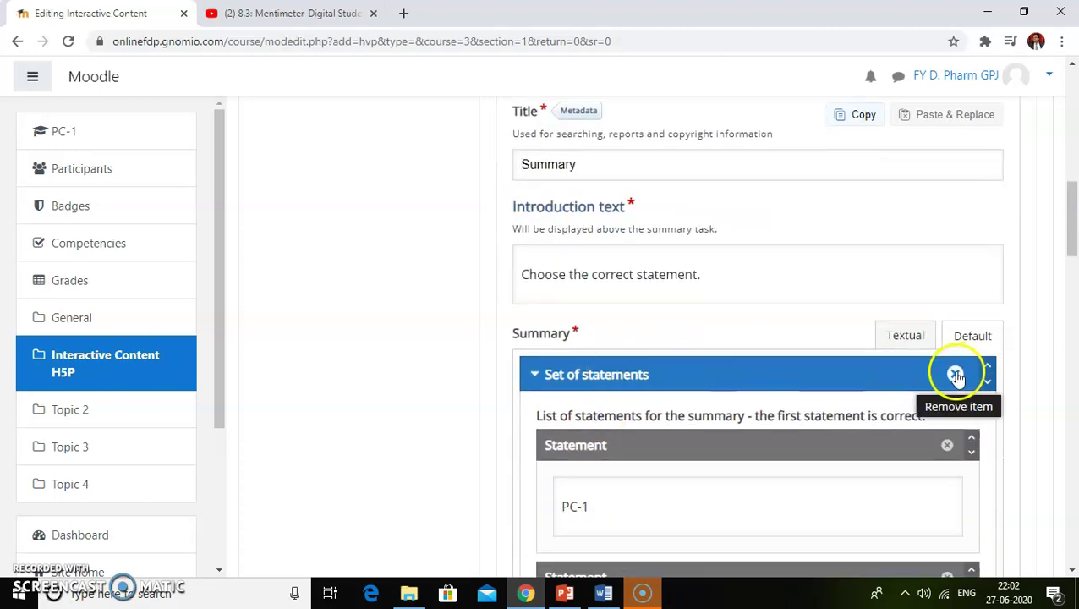
pyautogui.click(956, 375)
pyautogui.click(844, 503)
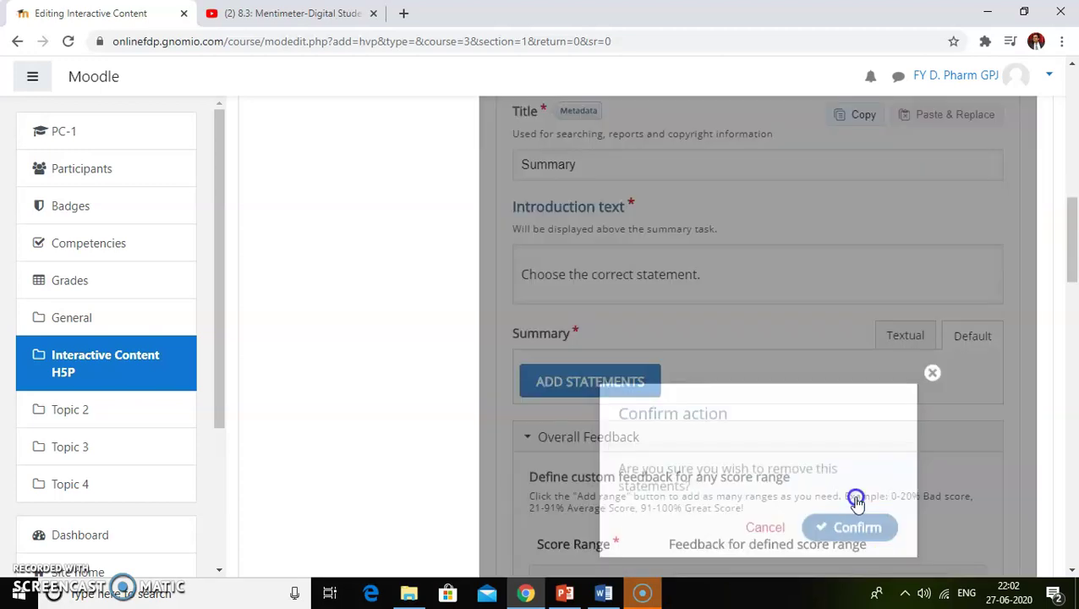
# Step: In the activity's grade settings, set both the maximum grade and the grade to pass to 1
pyautogui.scroll(-3, 737, 411)
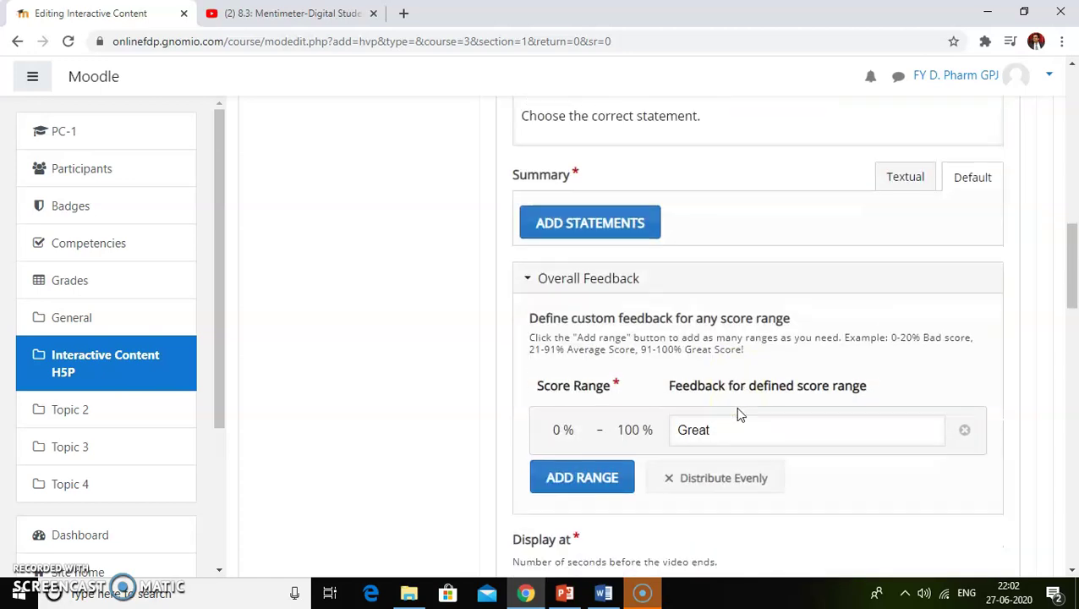
pyautogui.scroll(-9, 737, 415)
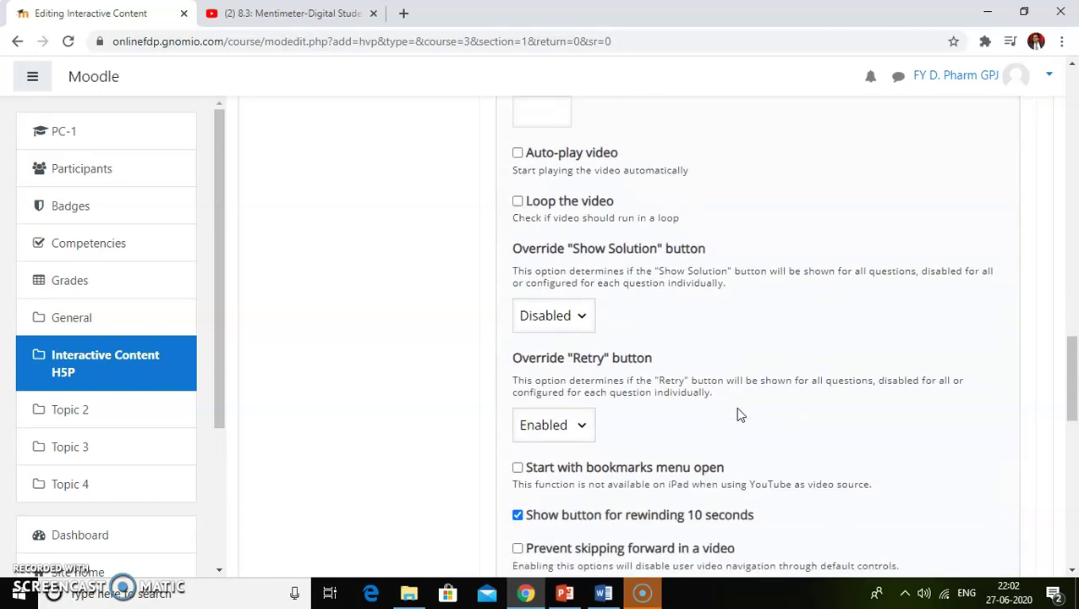
pyautogui.scroll(-8, 738, 413)
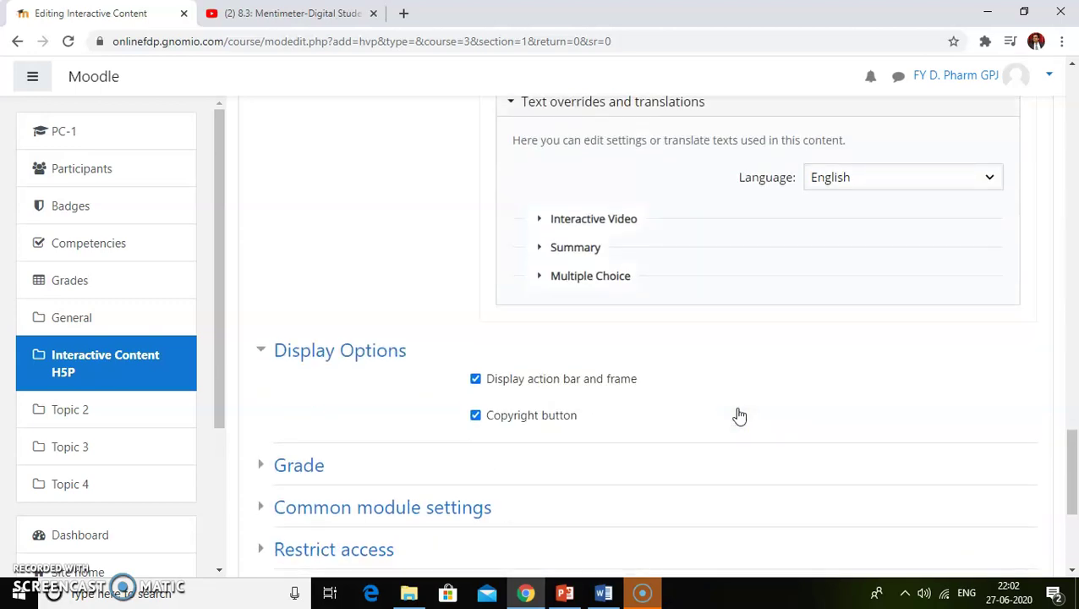
pyautogui.scroll(-1, 739, 415)
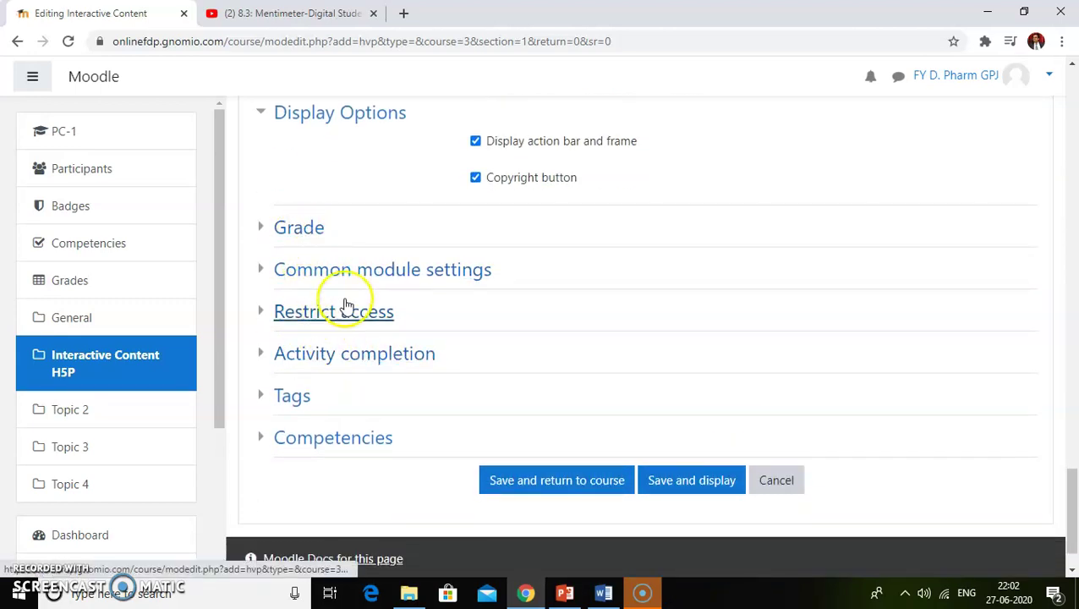
pyautogui.click(304, 235)
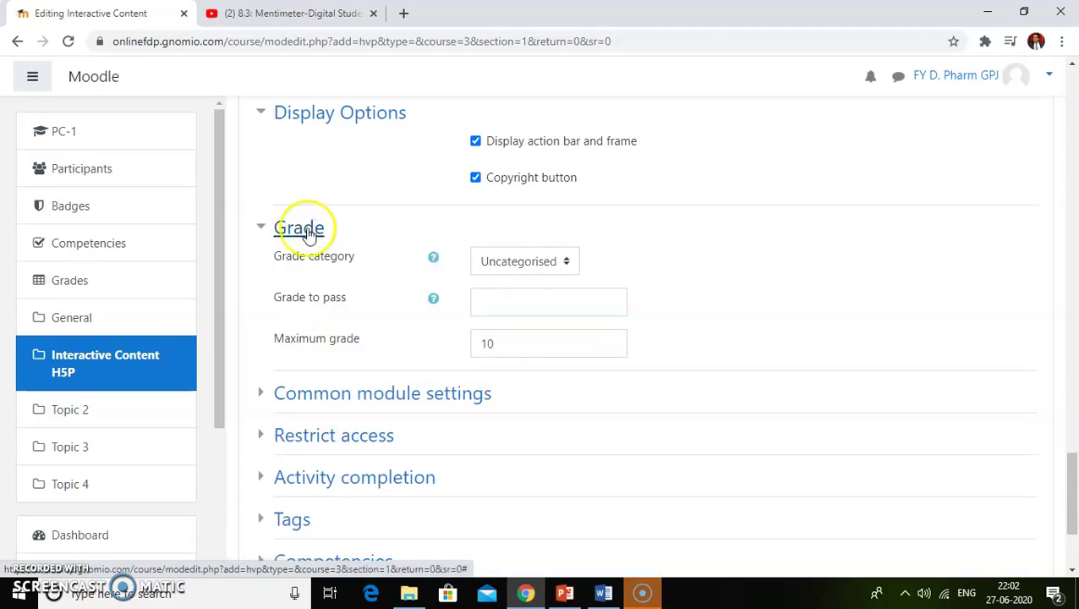
pyautogui.click(501, 305)
pyautogui.doubleClick(479, 345)
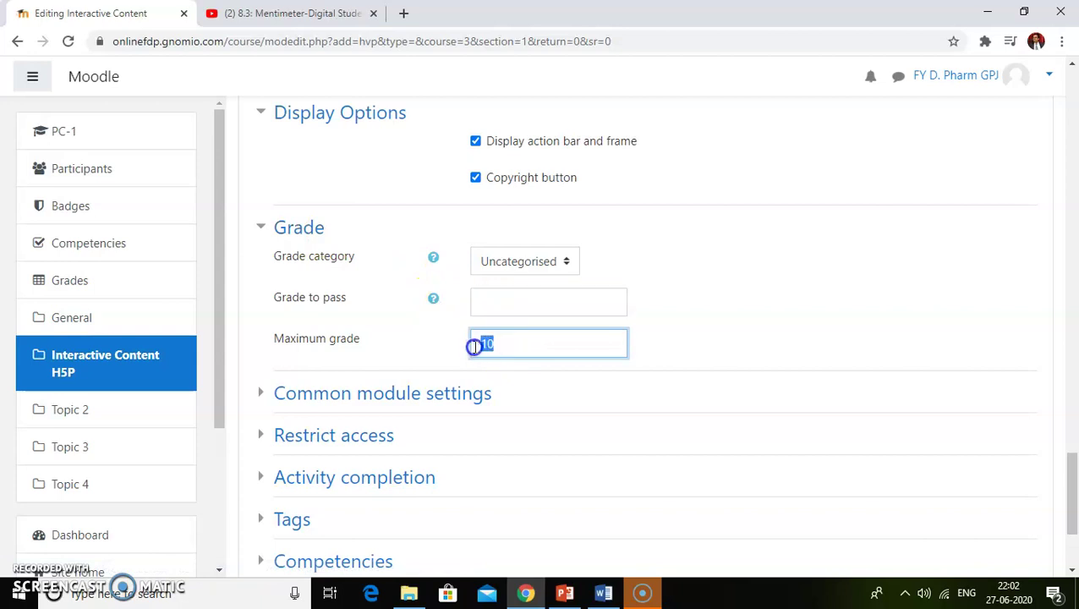
pyautogui.click(497, 304)
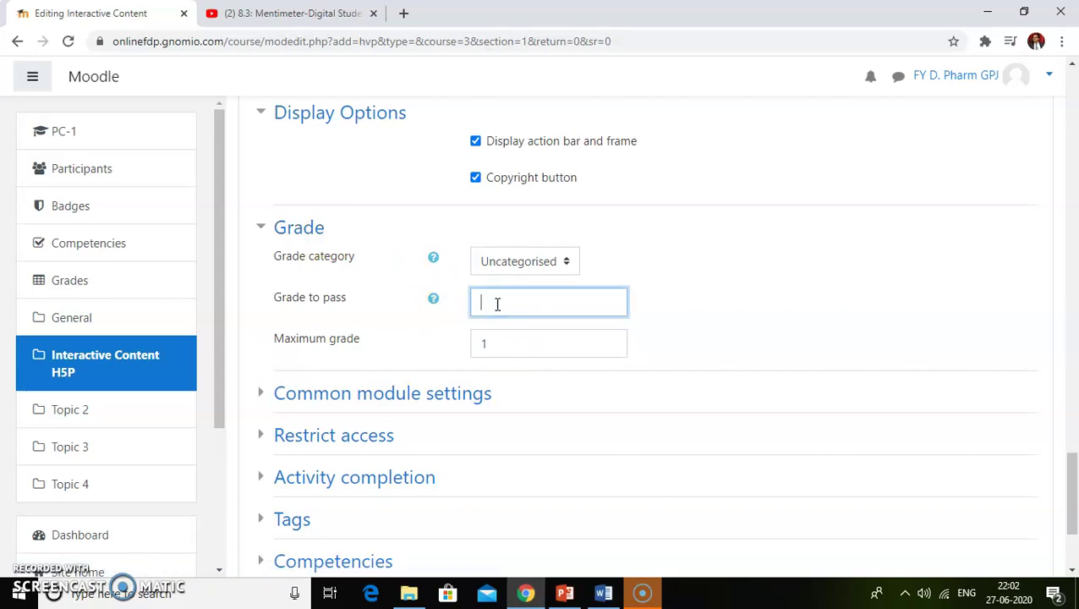
pyautogui.click(734, 335)
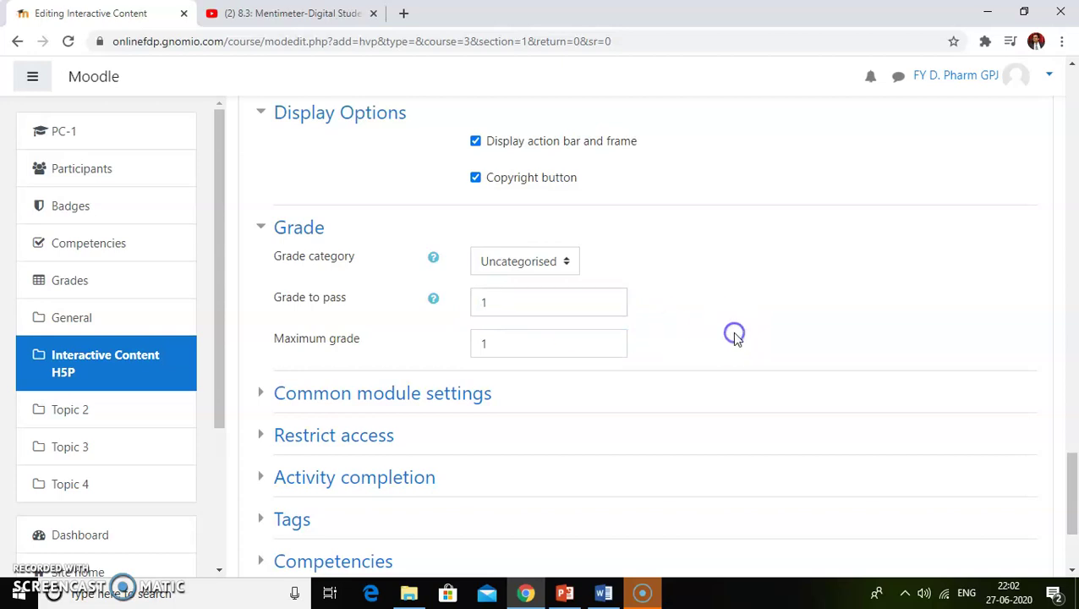
# Step: Set completion tracking to "Show activity as complete when conditions are met" and require students to receive a grade
pyautogui.scroll(-1, 545, 352)
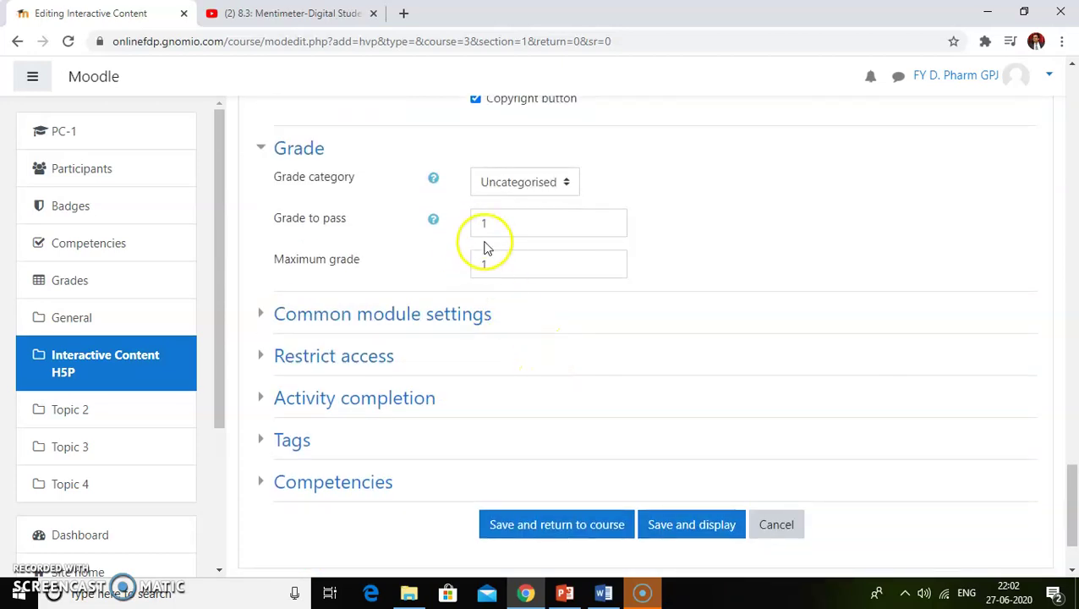
pyautogui.scroll(-1, 415, 339)
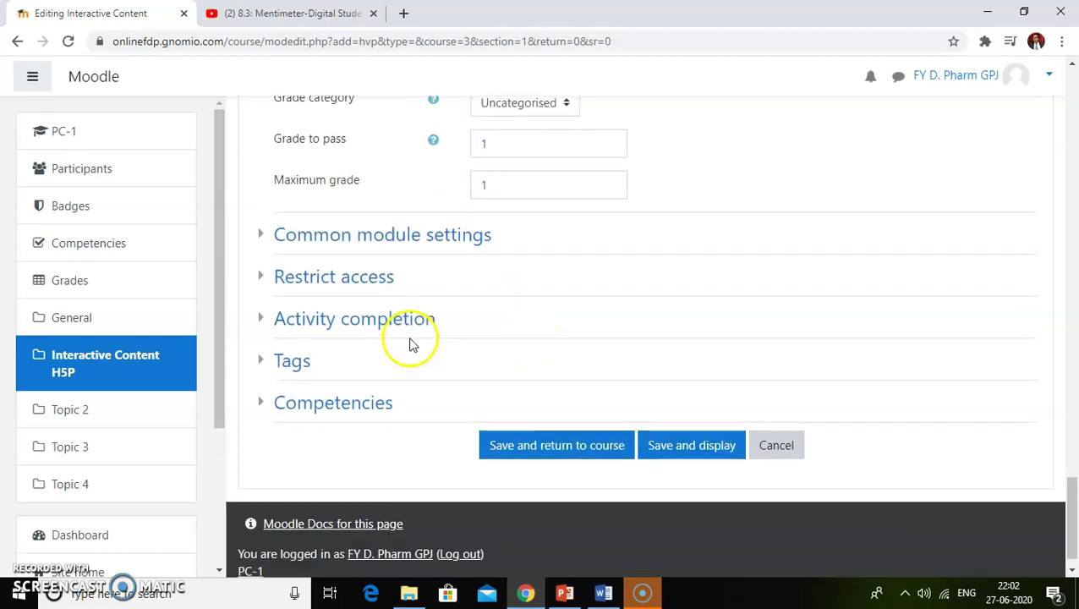
pyautogui.click(322, 326)
pyautogui.click(625, 359)
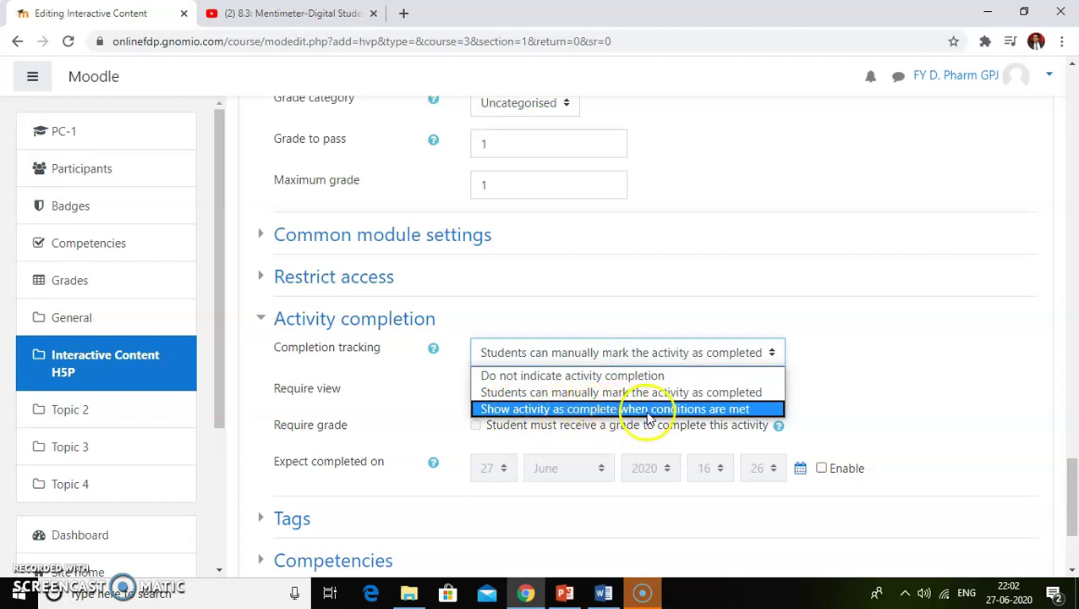
pyautogui.click(684, 411)
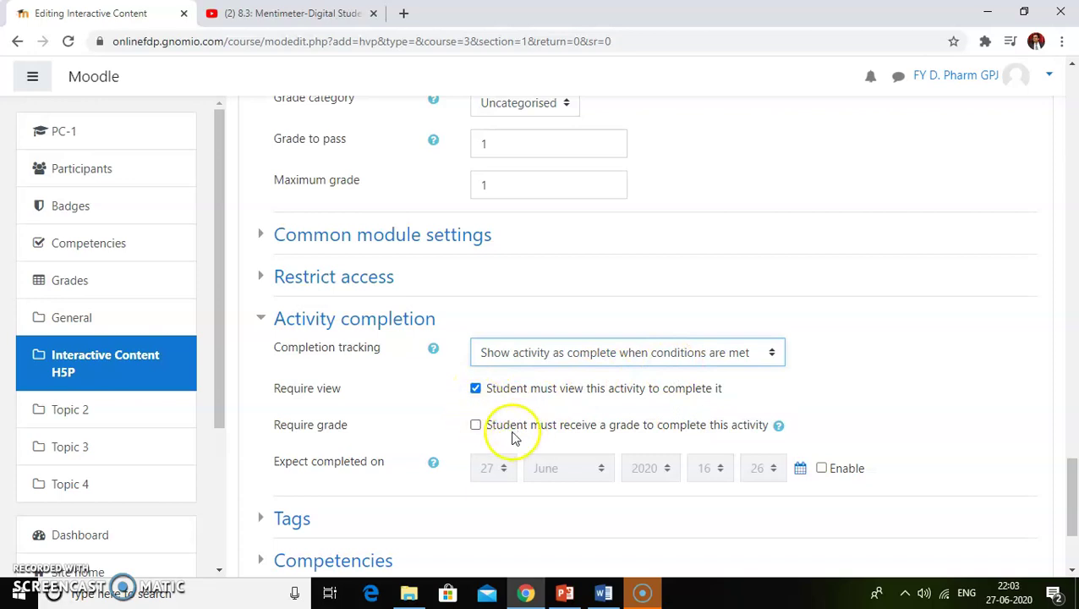
pyautogui.click(476, 426)
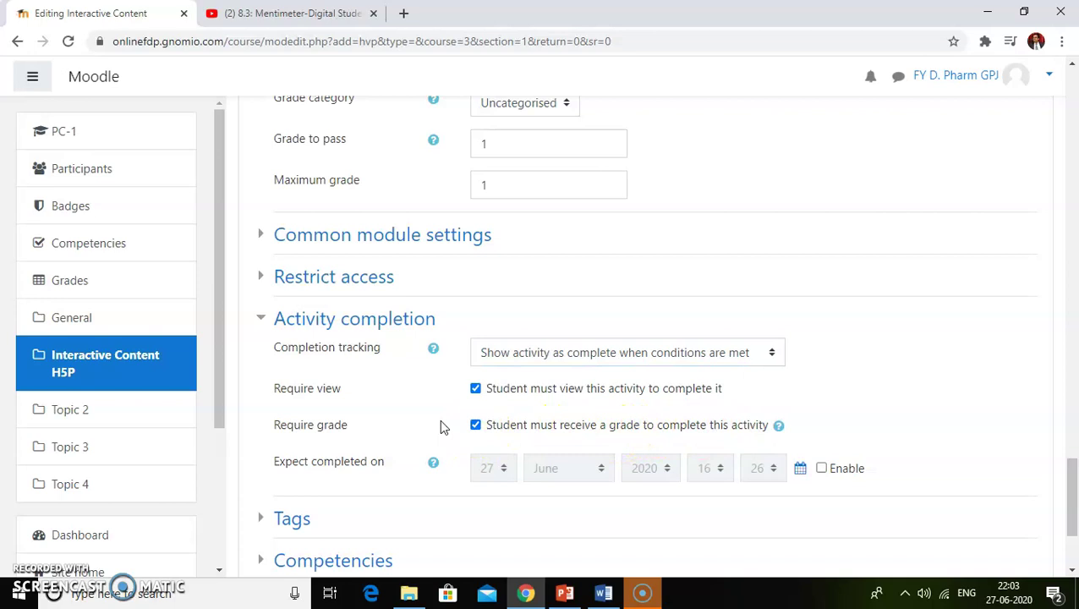
# Step: Save the Interactive Content activity and display it
pyautogui.scroll(-1, 439, 427)
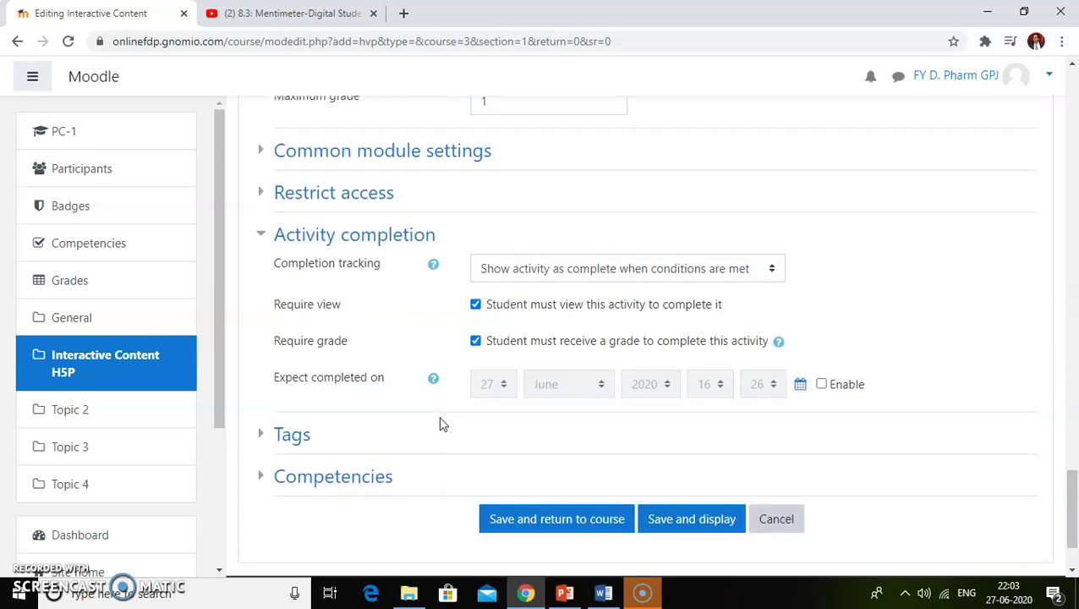
pyautogui.scroll(-1, 439, 424)
pyautogui.click(671, 446)
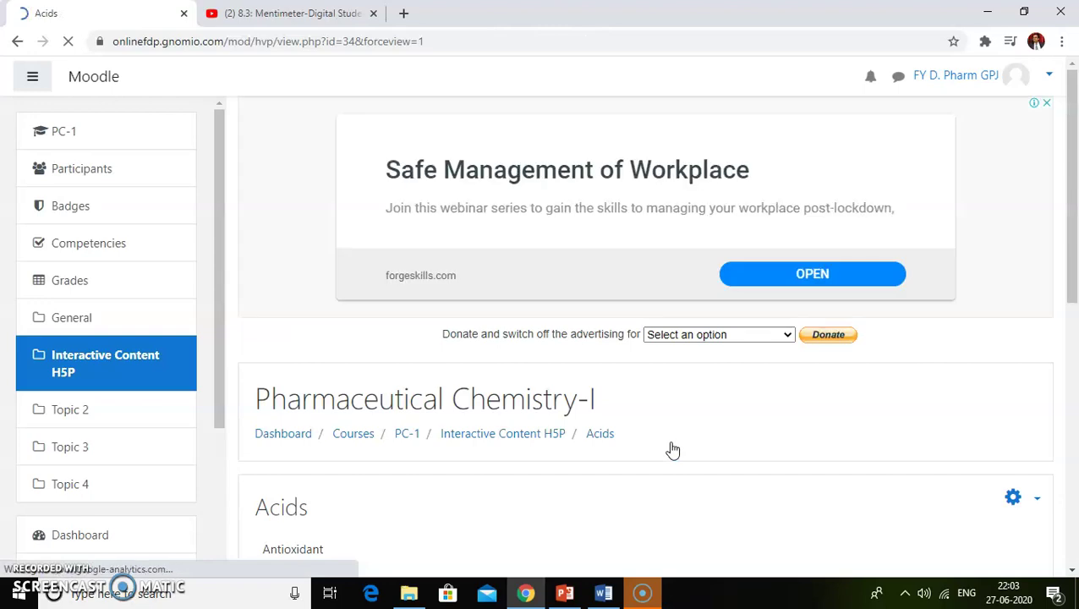
# Step: Preview the Acids interactive video, skipping ahead to about 0:26 and moving playback back to the start
pyautogui.scroll(-5, 672, 450)
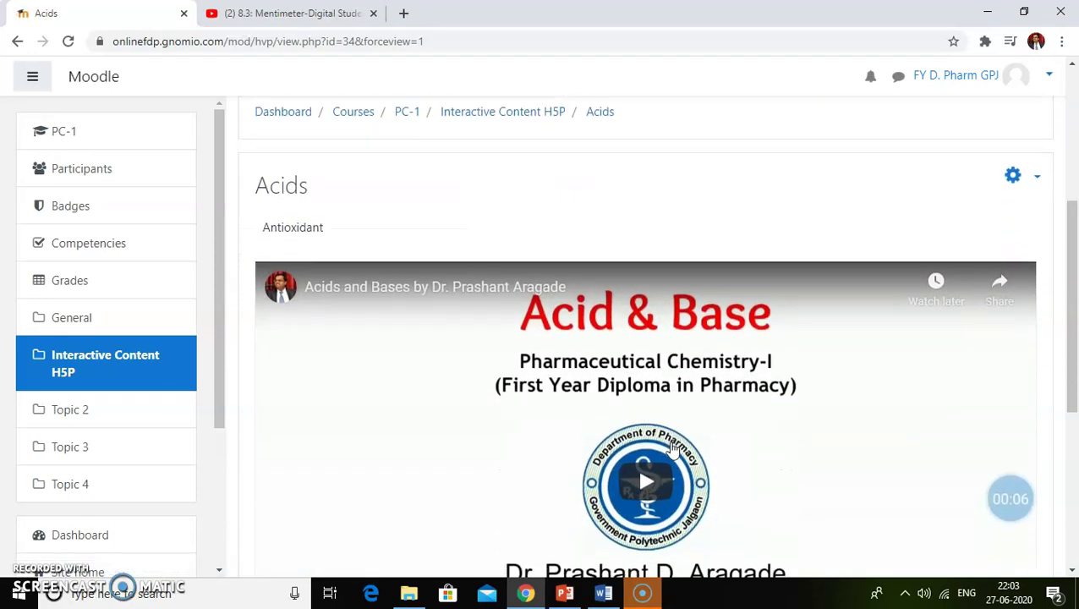
pyautogui.scroll(-1, 672, 450)
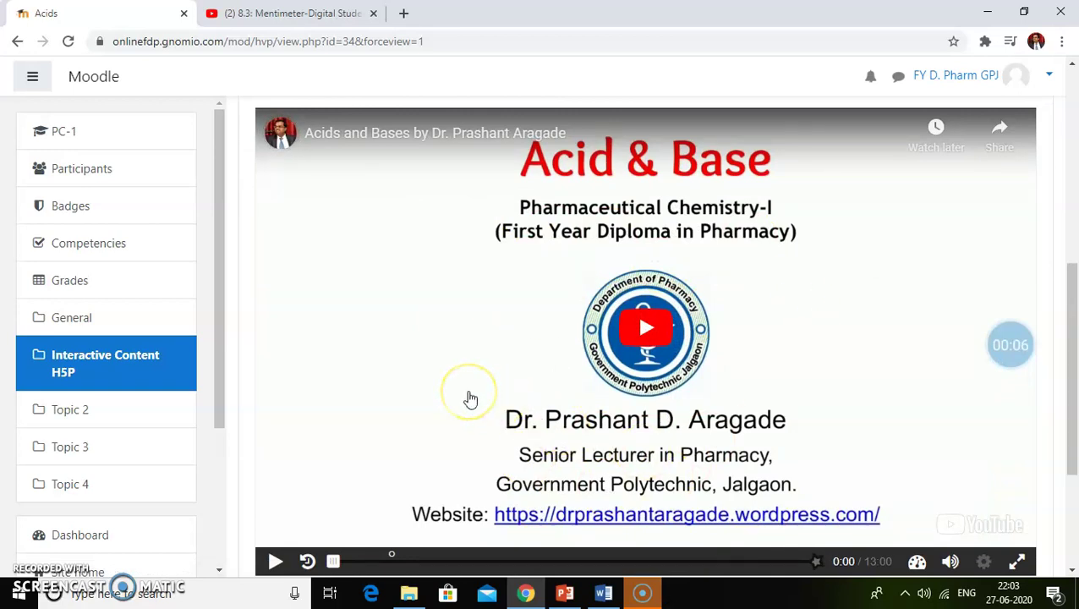
pyautogui.scroll(-1, 471, 398)
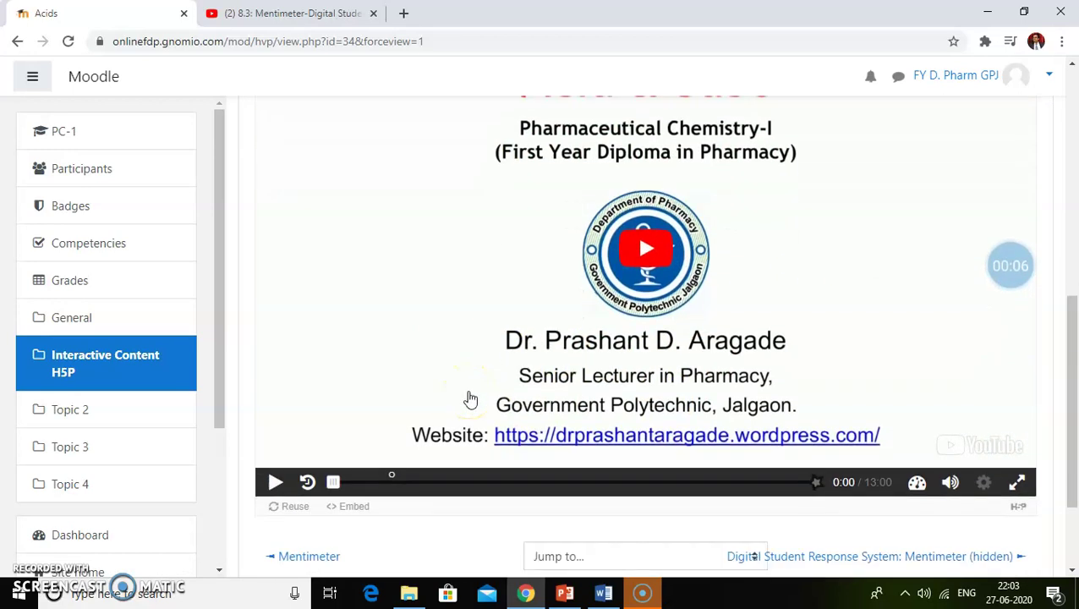
pyautogui.click(343, 484)
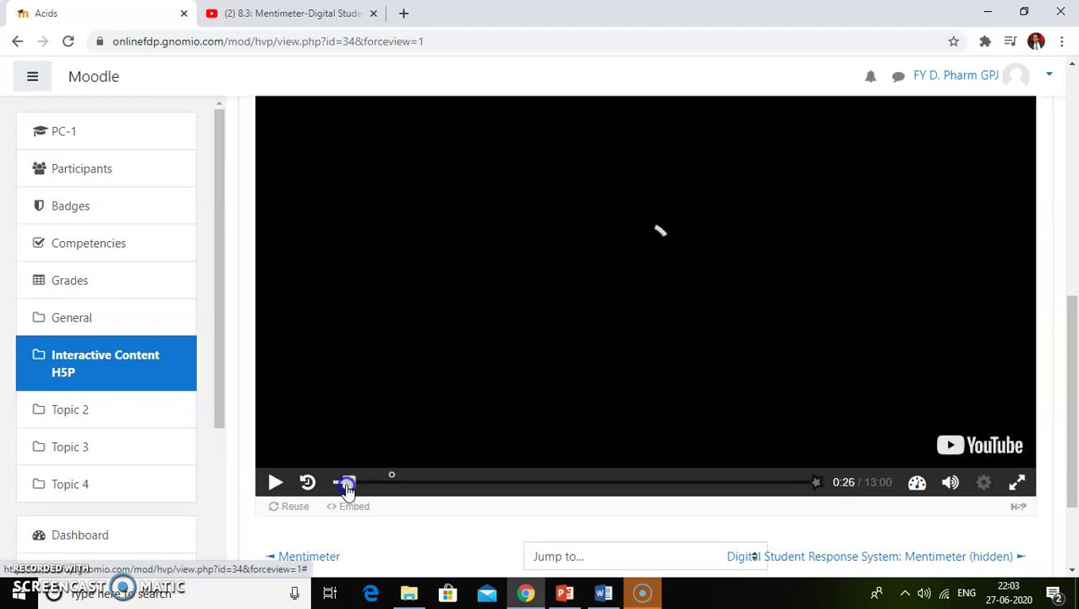
pyautogui.moveTo(347, 489); pyautogui.dragTo(333, 490)
pyautogui.scroll(5, 488, 396)
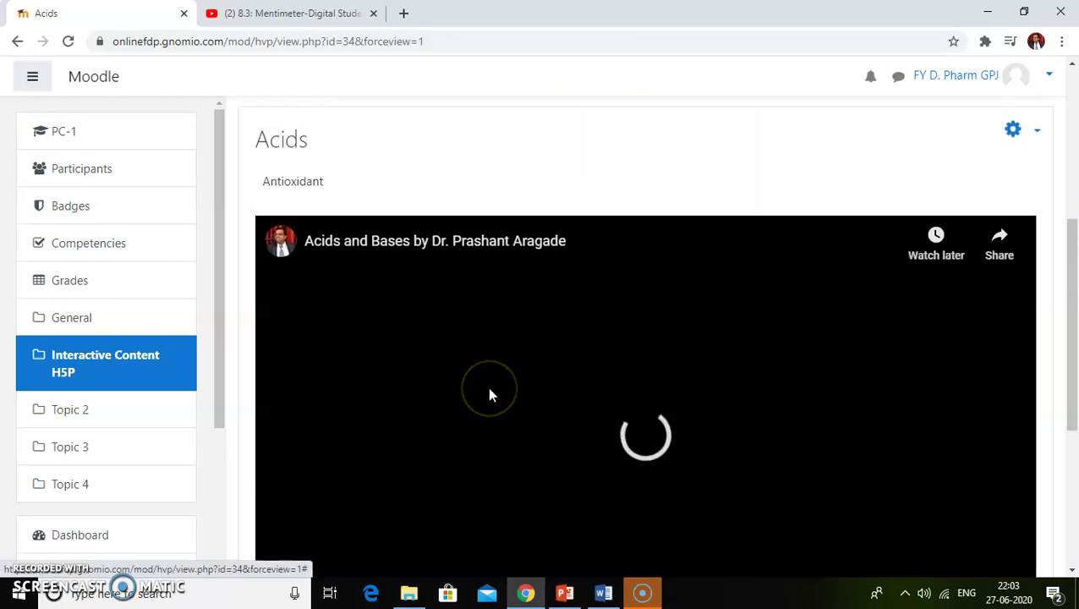
# Step: From the course participants, open the second student's profile, log in as that student and continue to the course
pyautogui.click(103, 170)
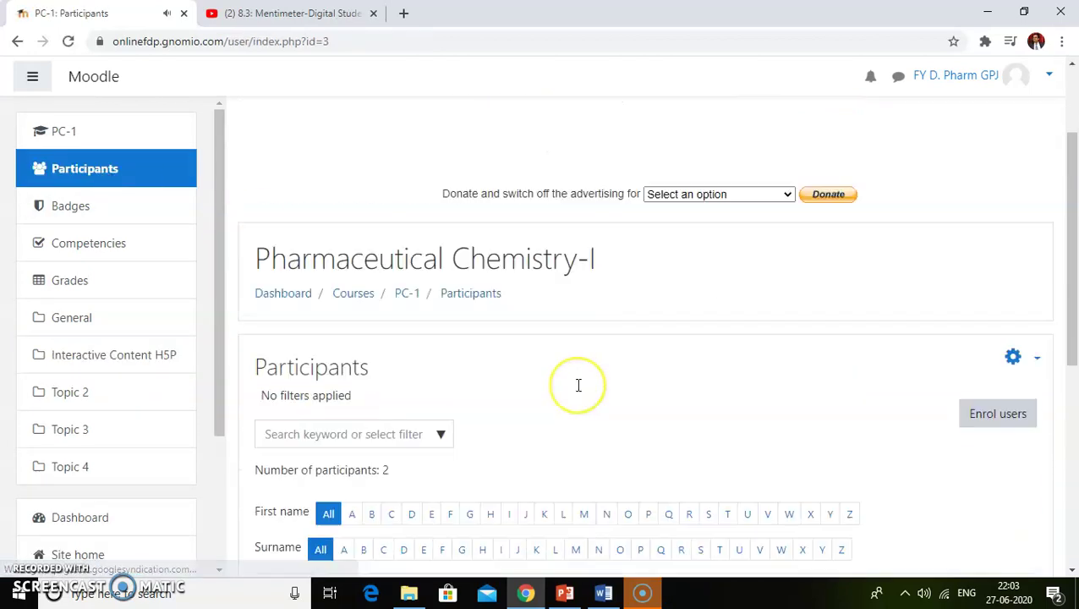
pyautogui.scroll(-3, 578, 385)
pyautogui.click(373, 417)
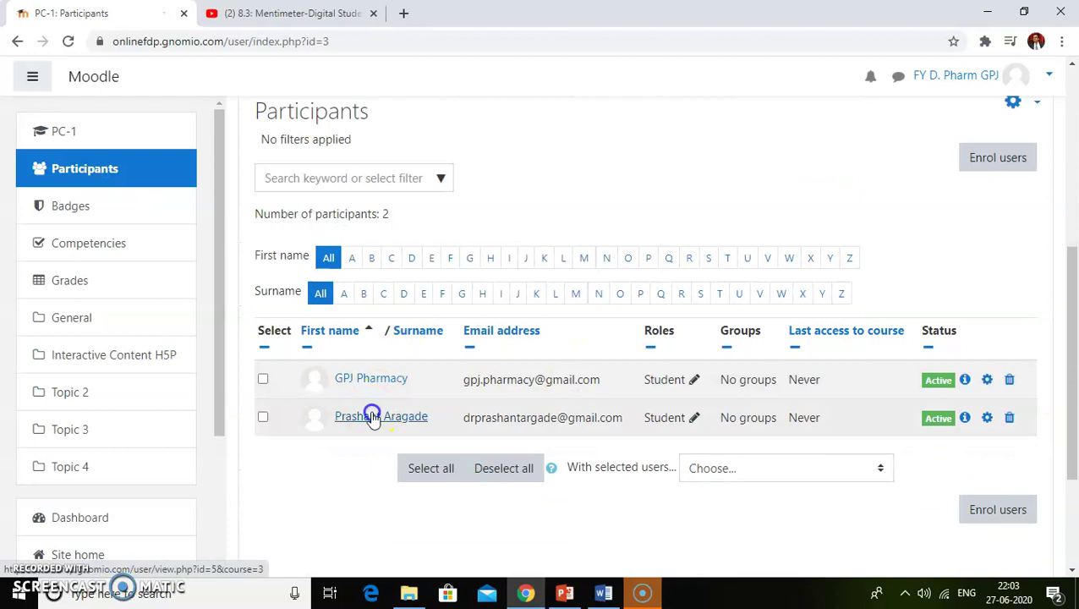
pyautogui.scroll(-5, 499, 386)
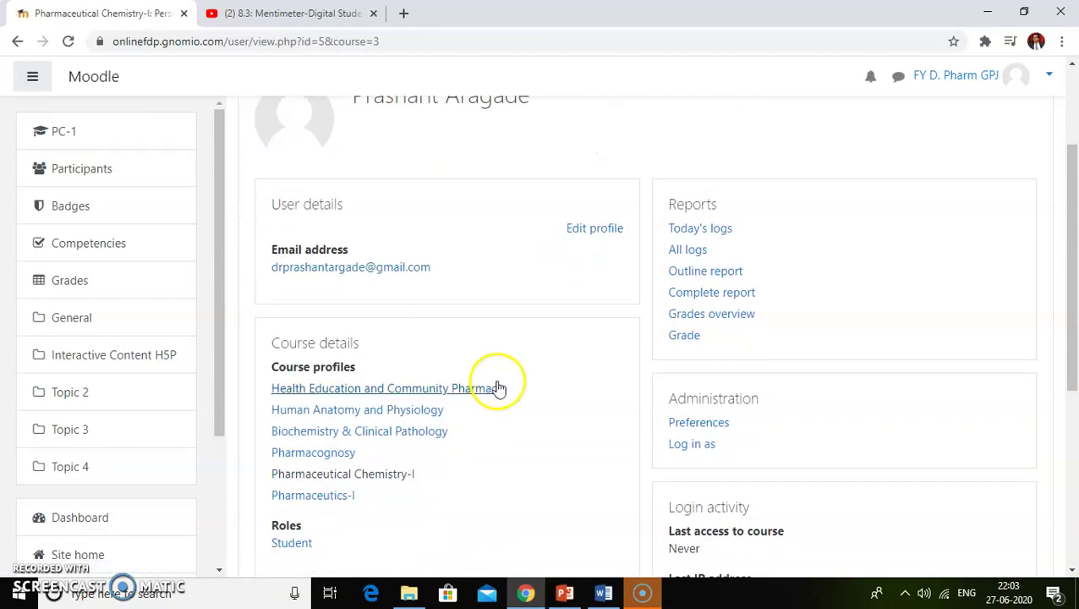
pyautogui.click(694, 286)
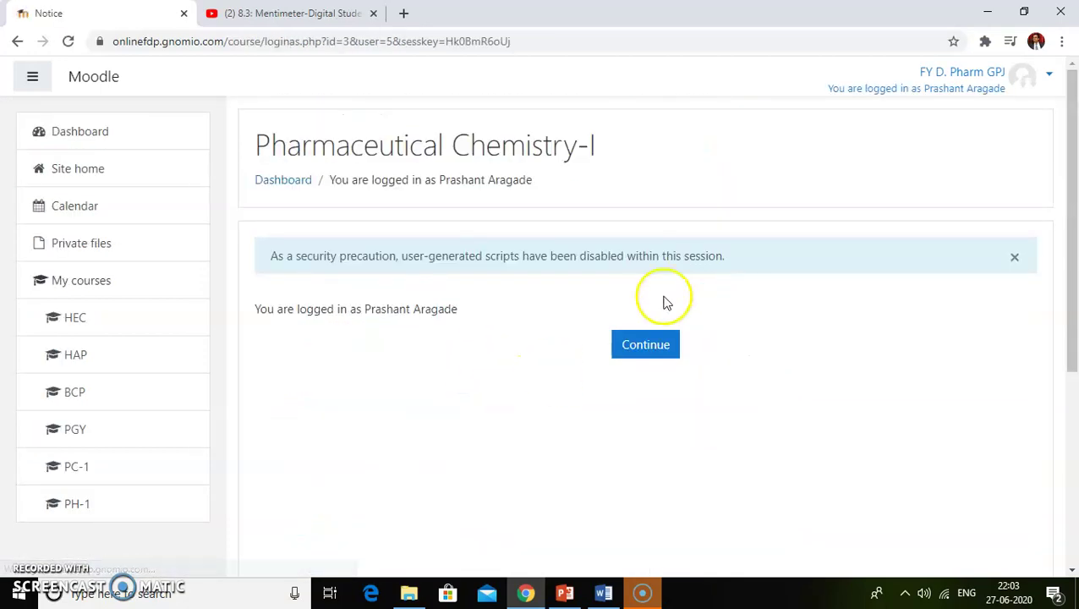
pyautogui.click(654, 347)
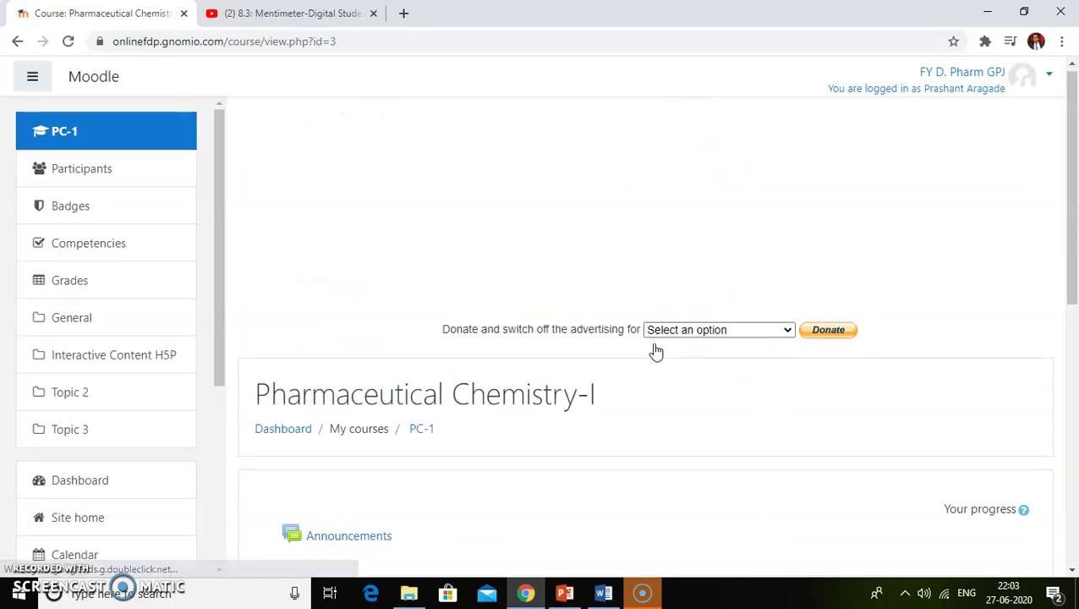
# Step: Check the completion status of the Interactive Content H5P activities, then open Acids and start playing its video
pyautogui.scroll(-1, 643, 304)
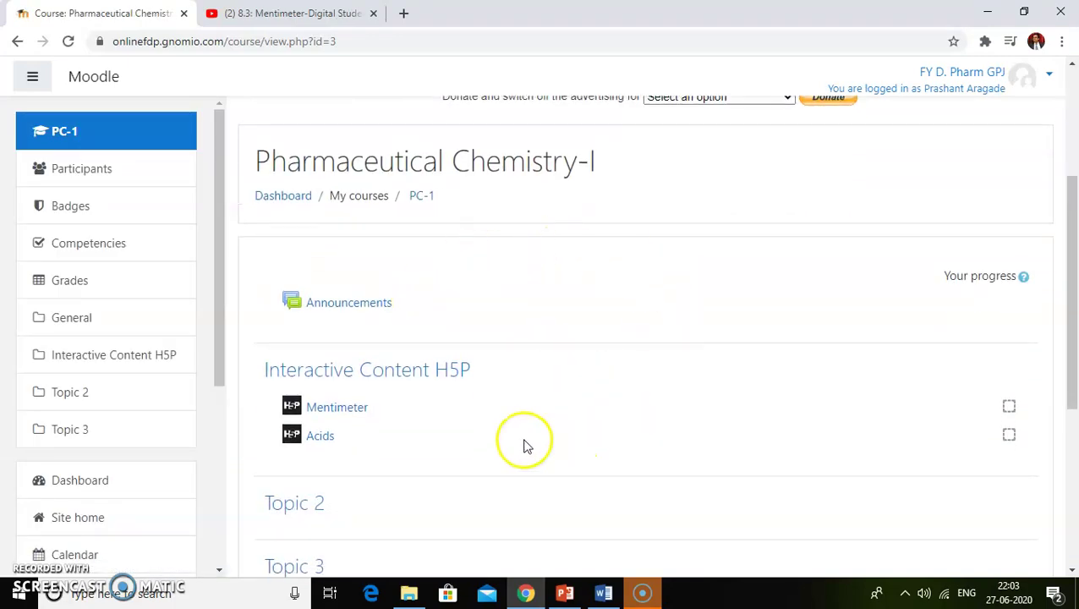
pyautogui.scroll(-1, 423, 406)
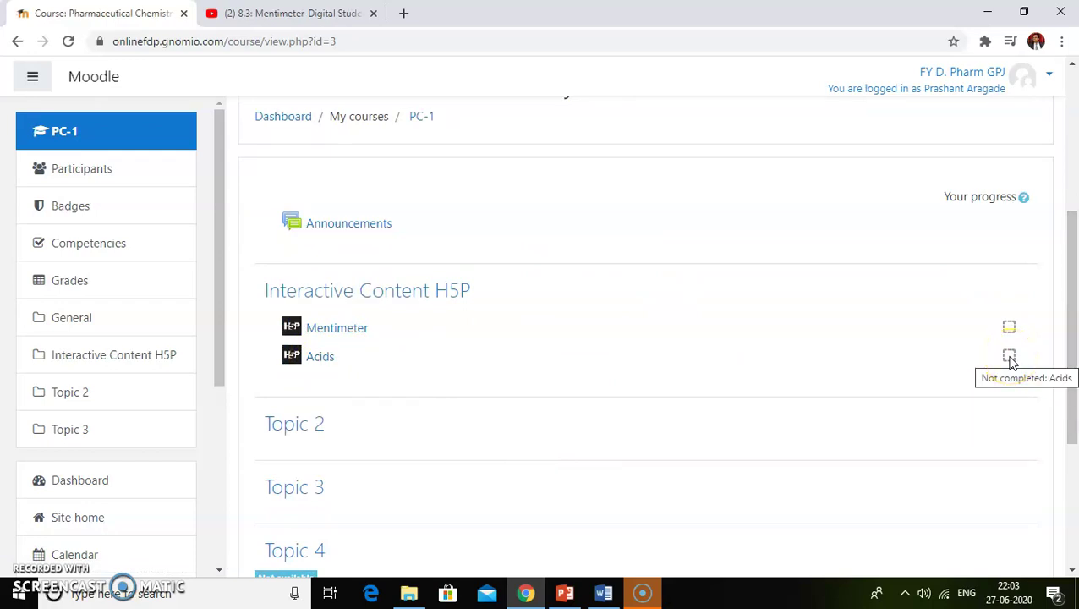
pyautogui.click(319, 358)
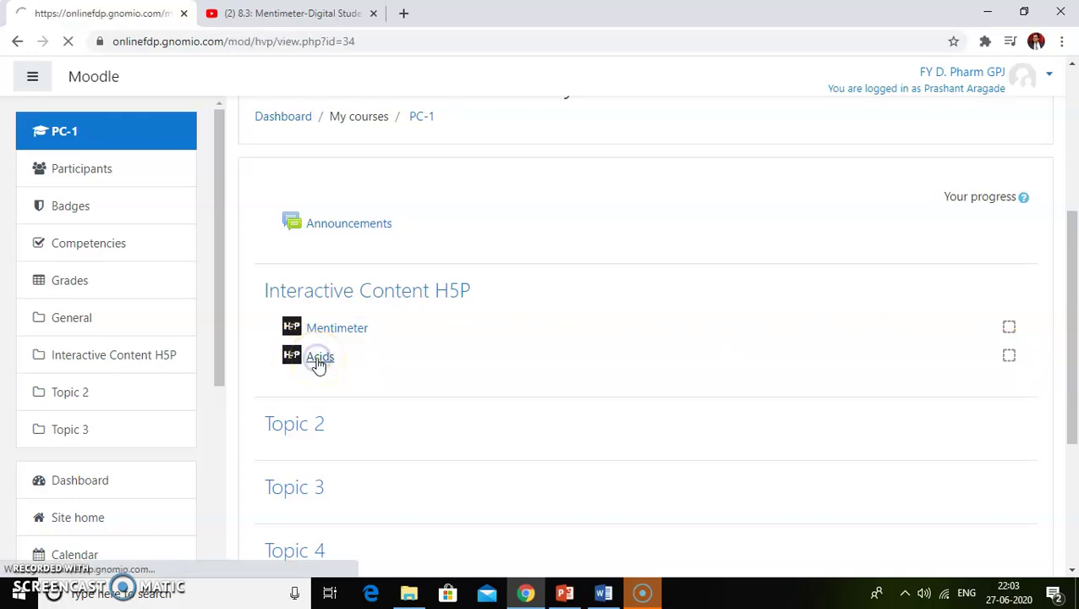
pyautogui.scroll(-4, 455, 384)
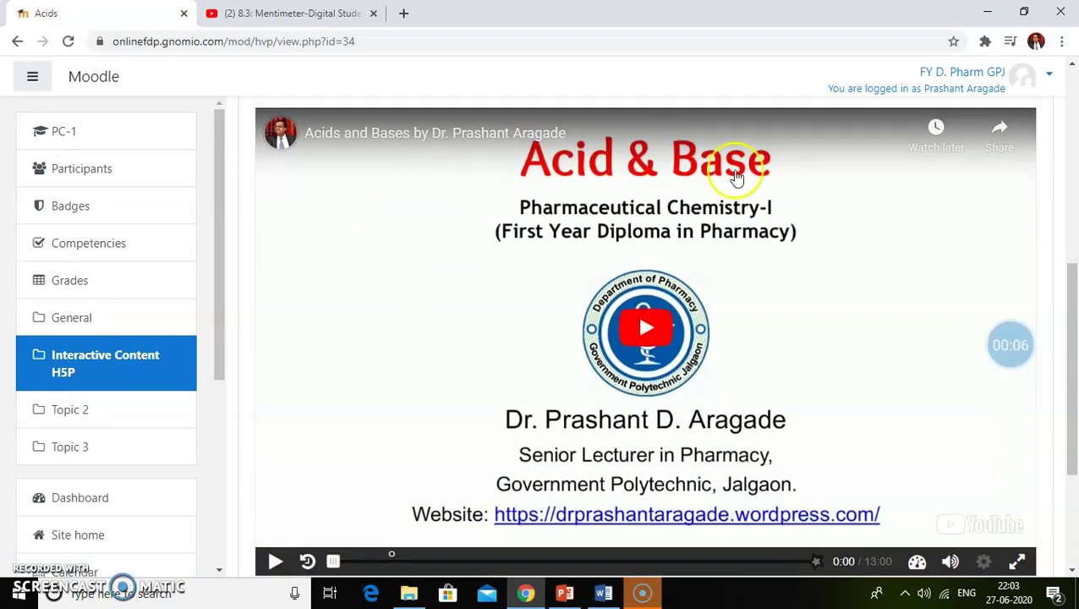
pyautogui.scroll(-1, 486, 441)
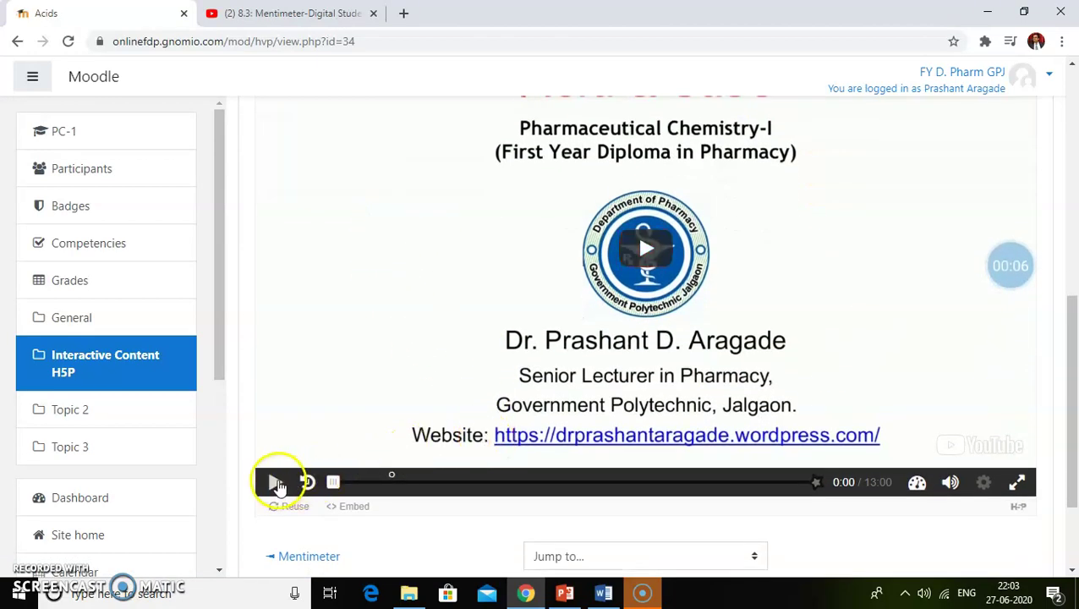
pyautogui.click(276, 482)
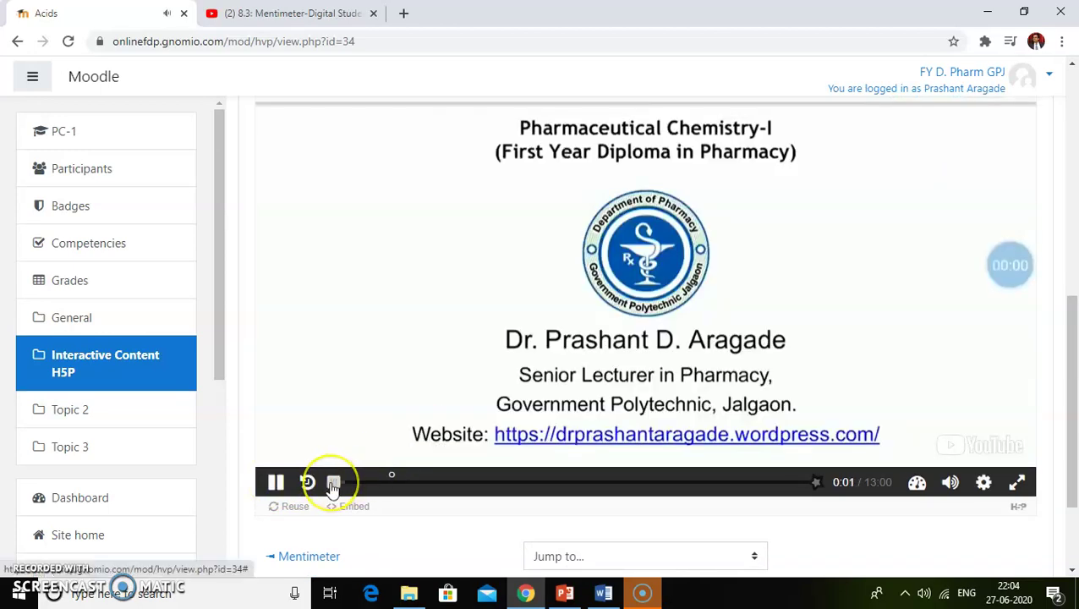
# Step: Skip the Acids video to the question near 1:37, submit "Hydroxide ion in water" as the answer, and highlight the feedback explanation
pyautogui.moveTo(335, 486); pyautogui.dragTo(385, 497)
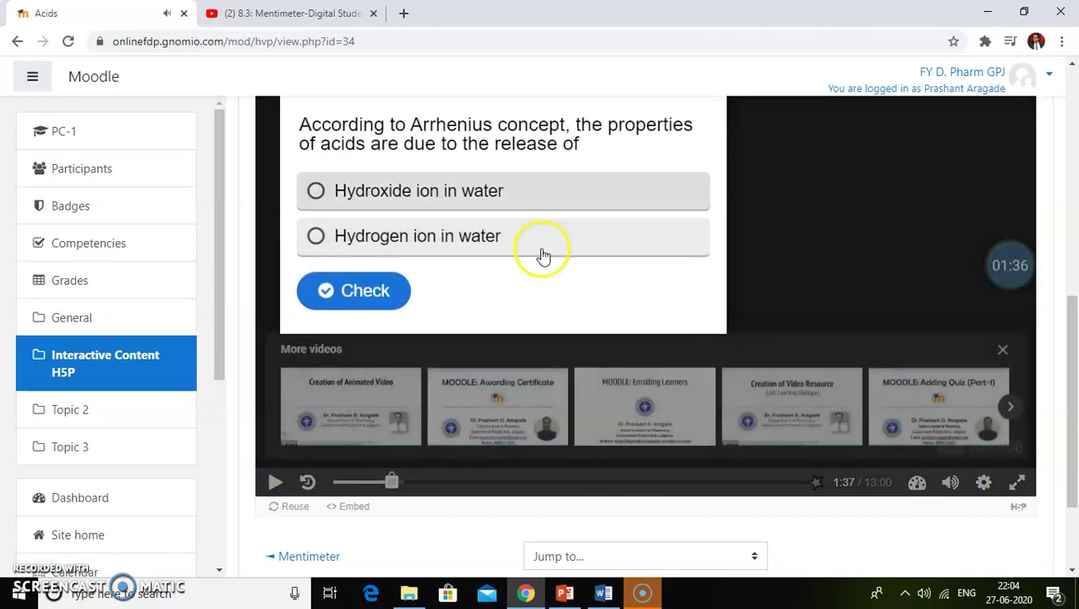
pyautogui.scroll(1, 539, 261)
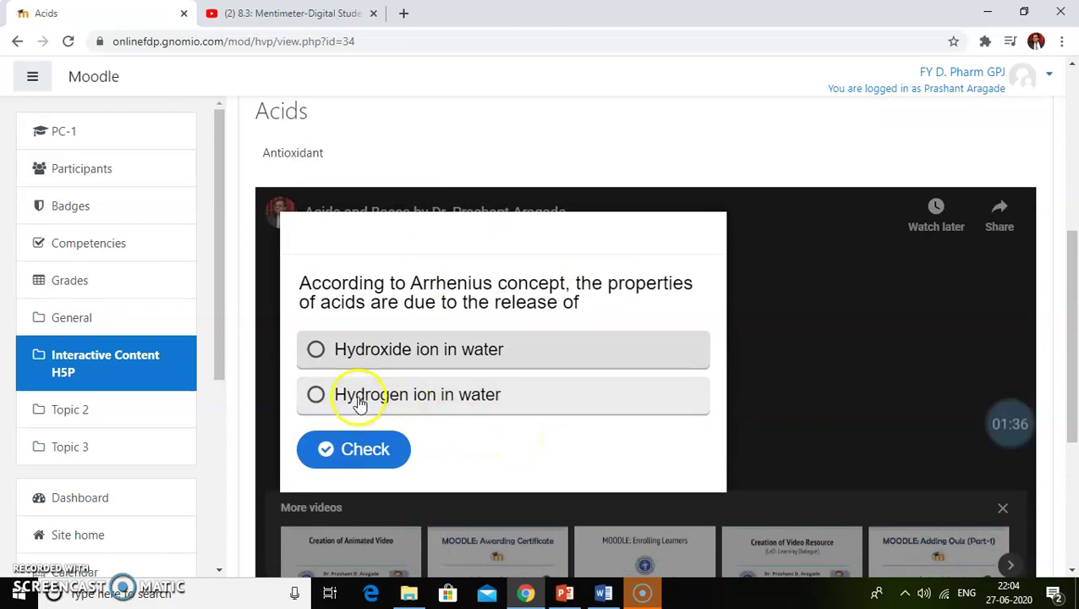
pyautogui.click(356, 357)
pyautogui.click(353, 453)
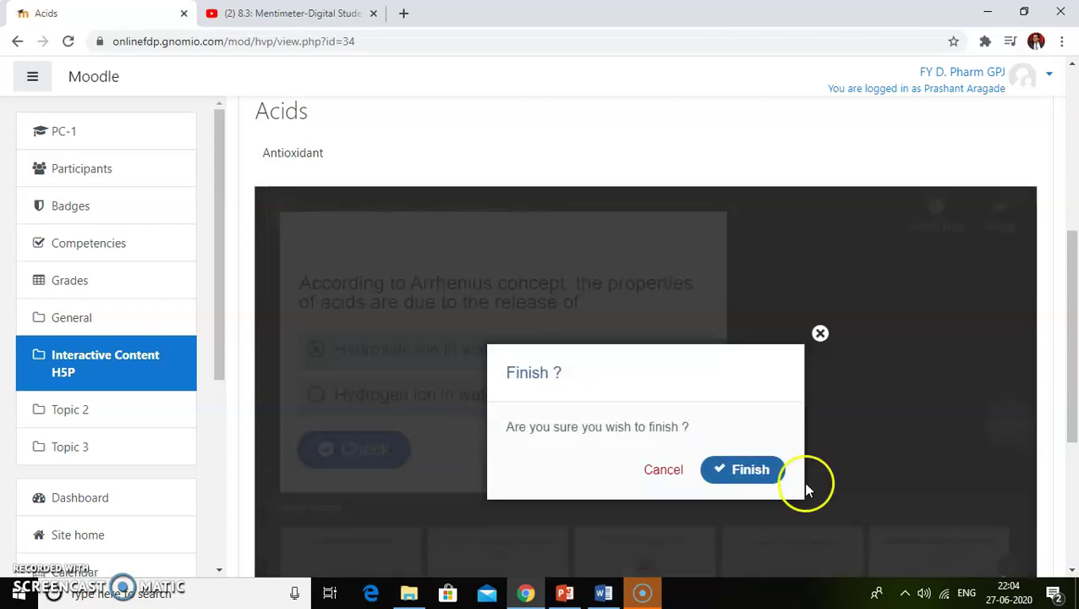
pyautogui.click(741, 471)
pyautogui.scroll(-1, 386, 395)
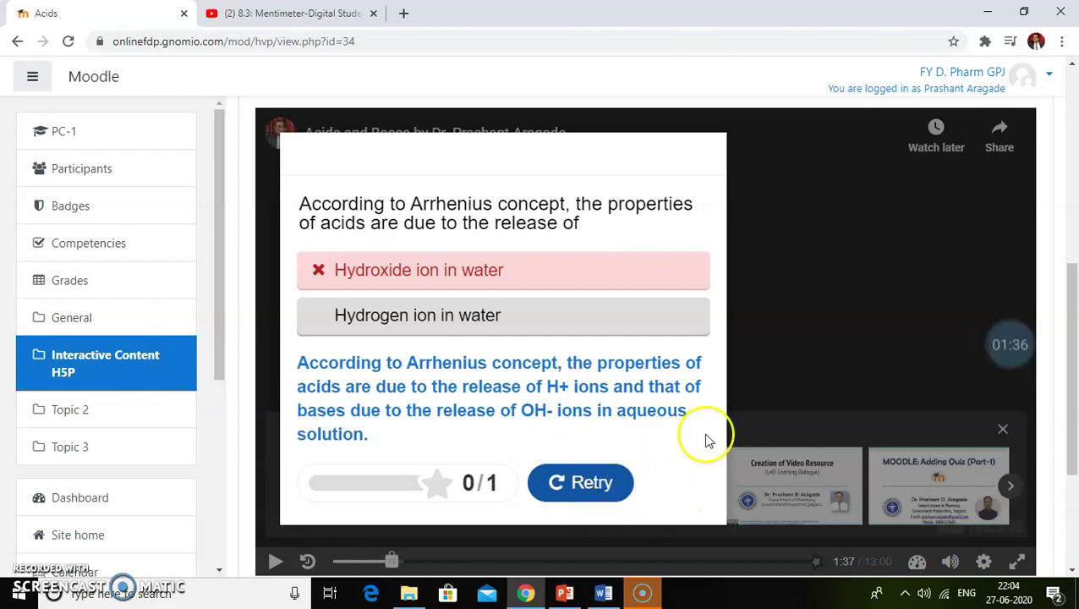
pyautogui.moveTo(368, 438); pyautogui.dragTo(299, 362)
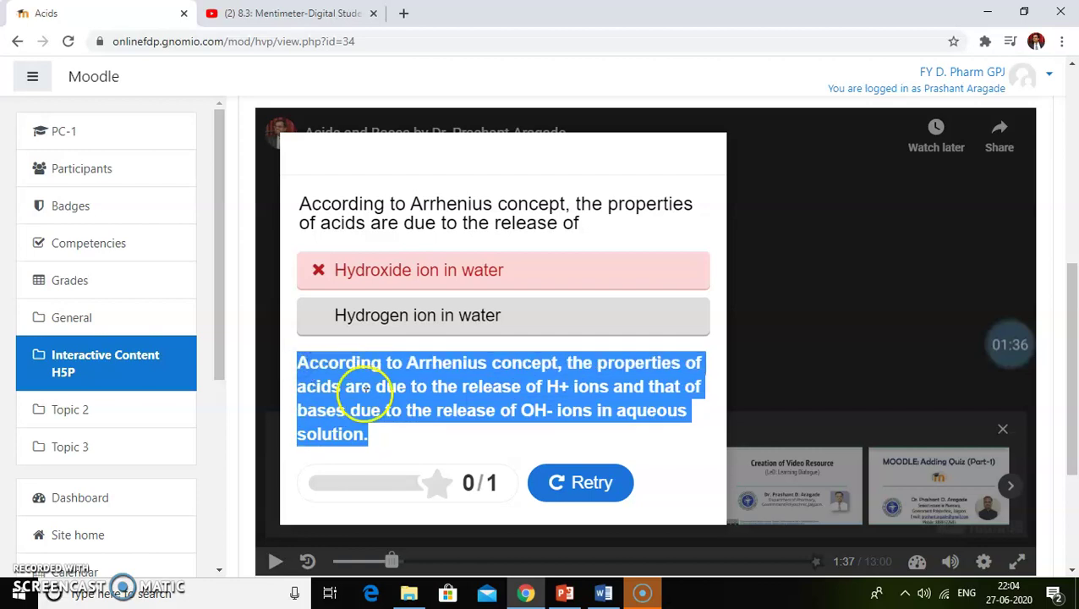
# Step: Retry the Arrhenius concept question with "Hydrogen ion in water", submit the answer and continue the video
pyautogui.click(578, 482)
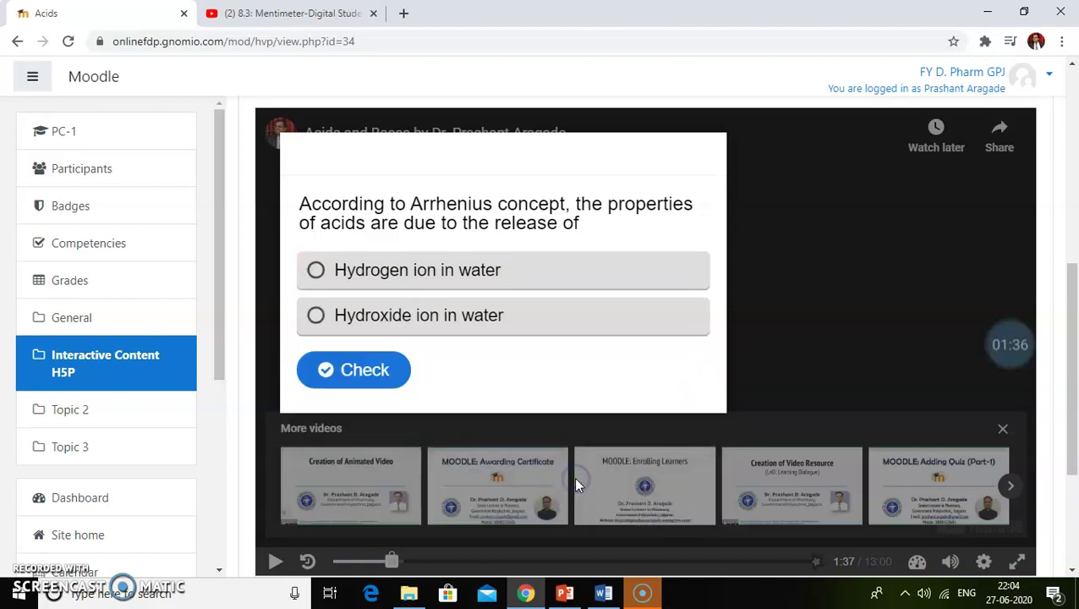
pyautogui.click(373, 279)
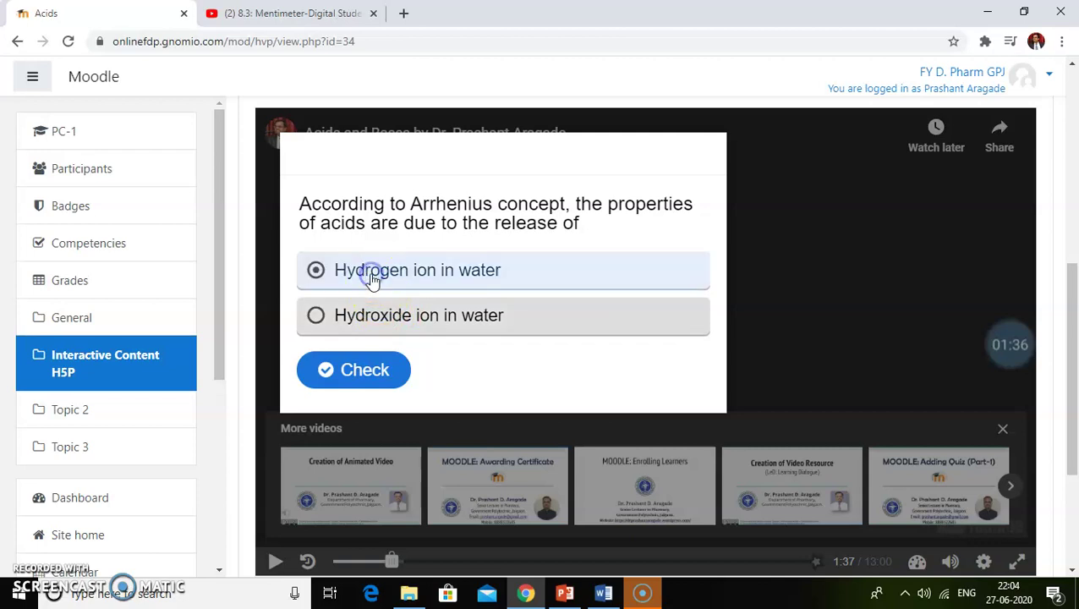
pyautogui.click(366, 372)
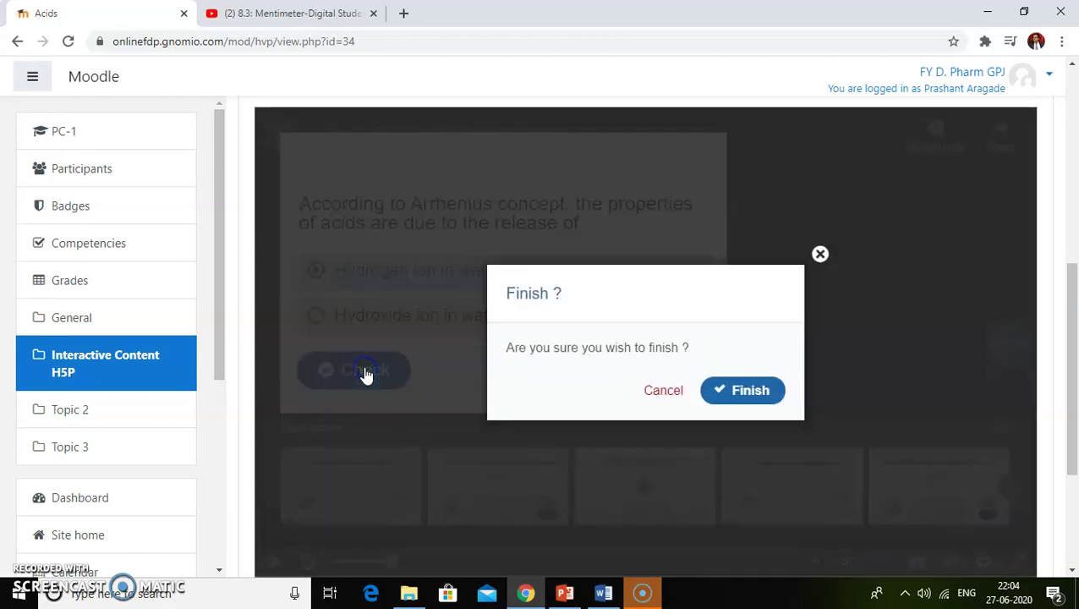
pyautogui.click(738, 392)
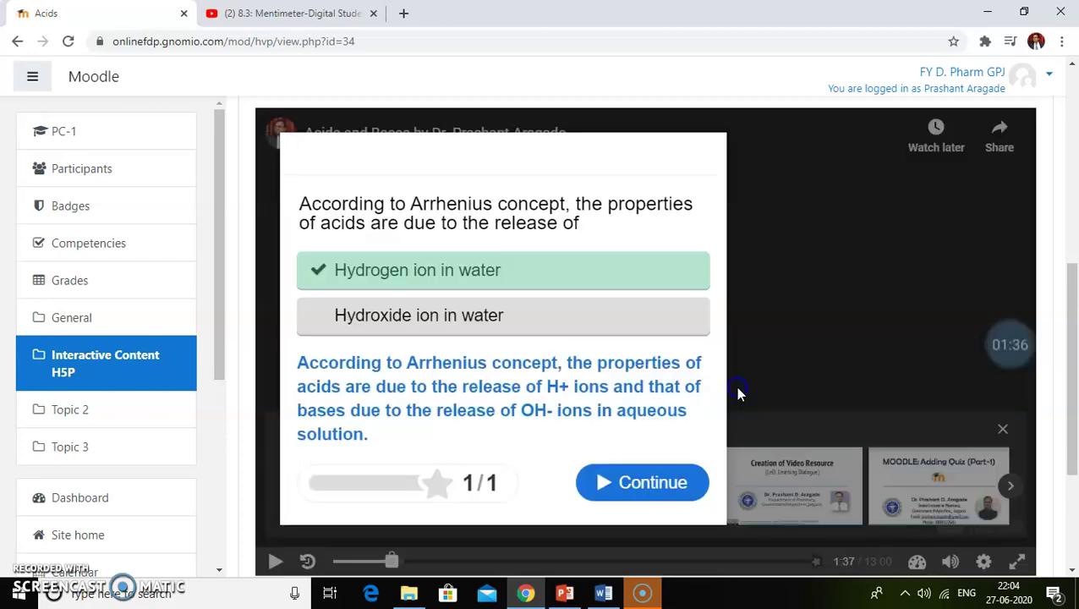
pyautogui.click(638, 480)
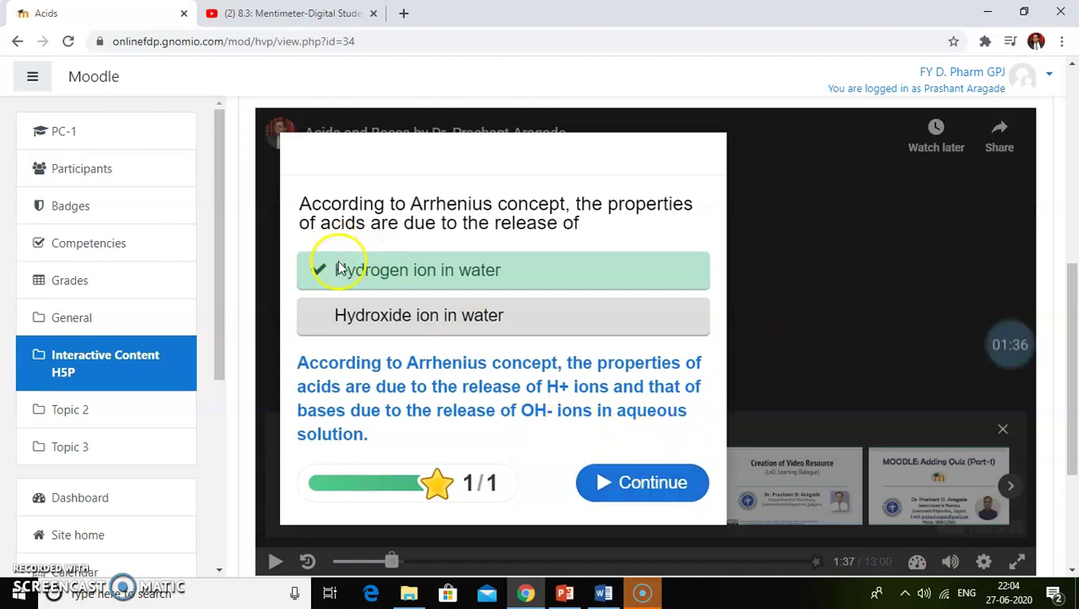
pyautogui.click(650, 489)
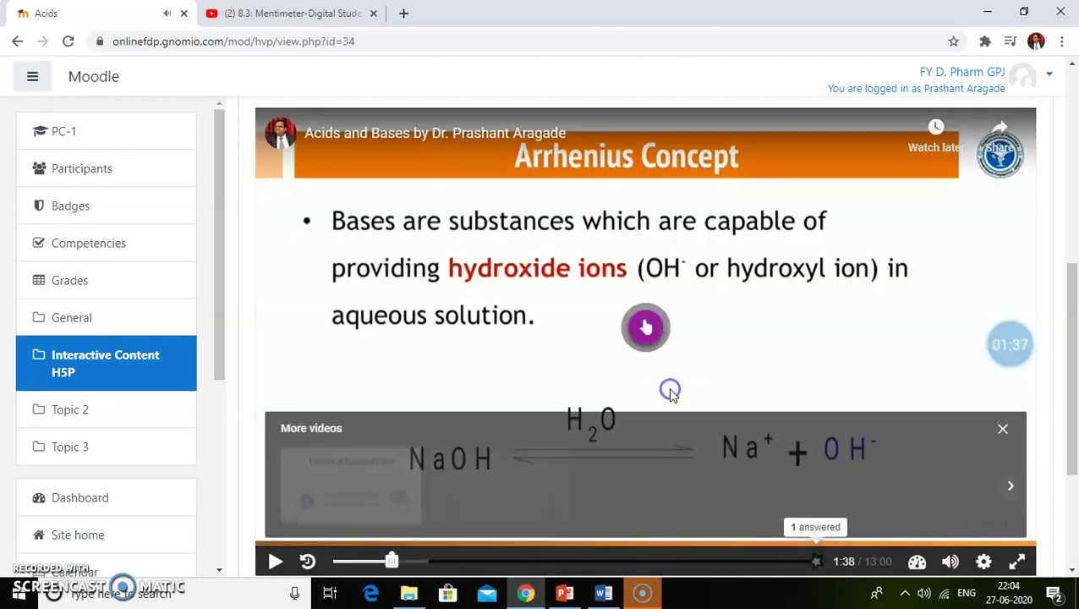